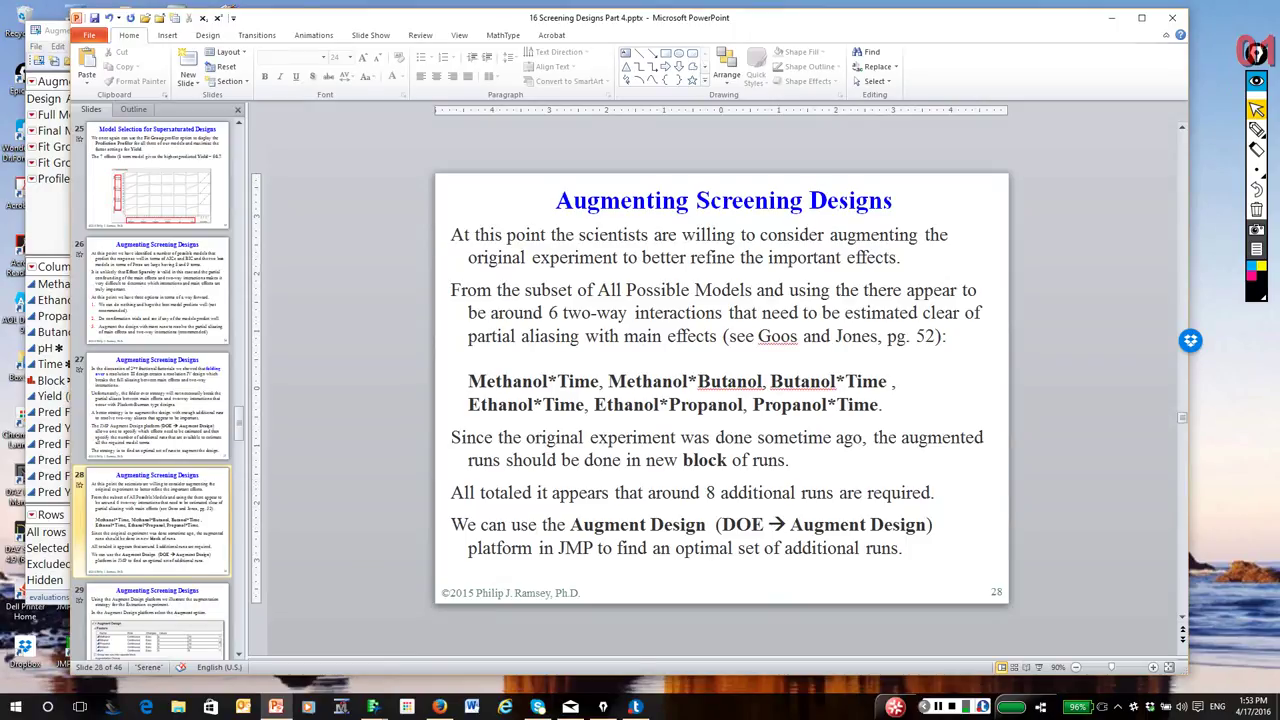
Switch to the Extraction PB data table in JMP Pro and launch the Augment Design platform
left_click_drag(1279, 14, 617, 10)
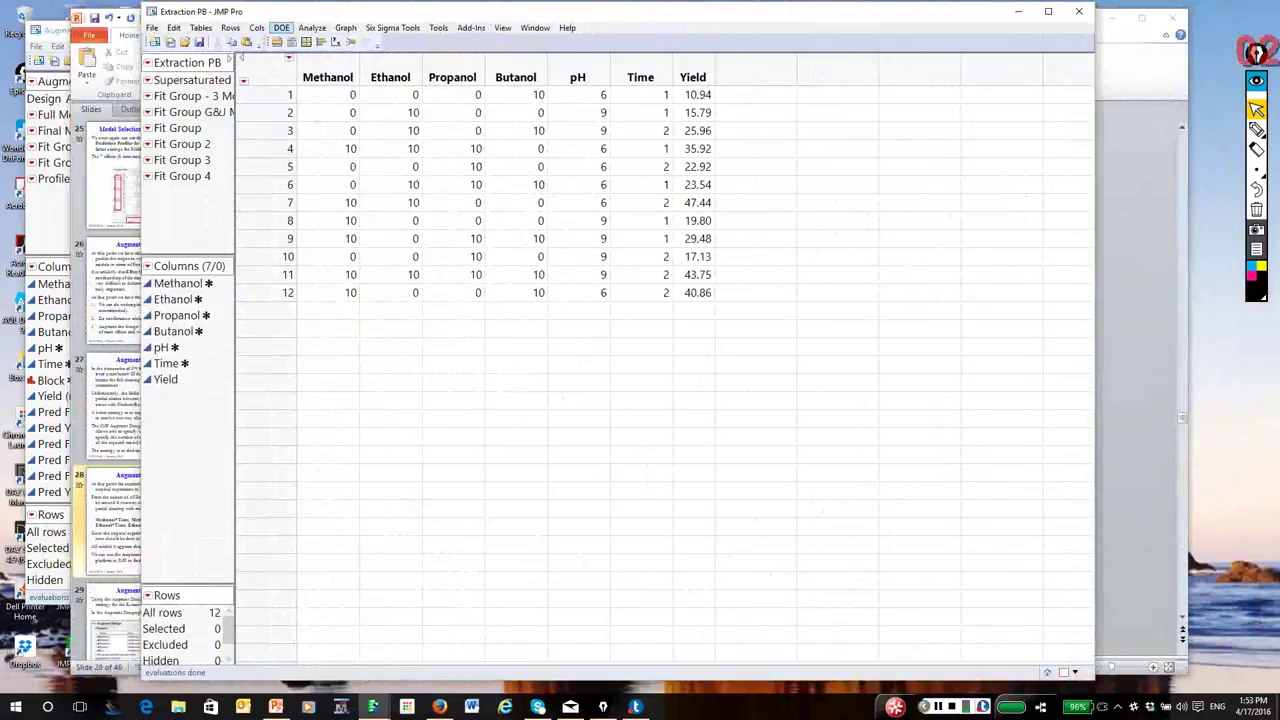
left_click(281, 27)
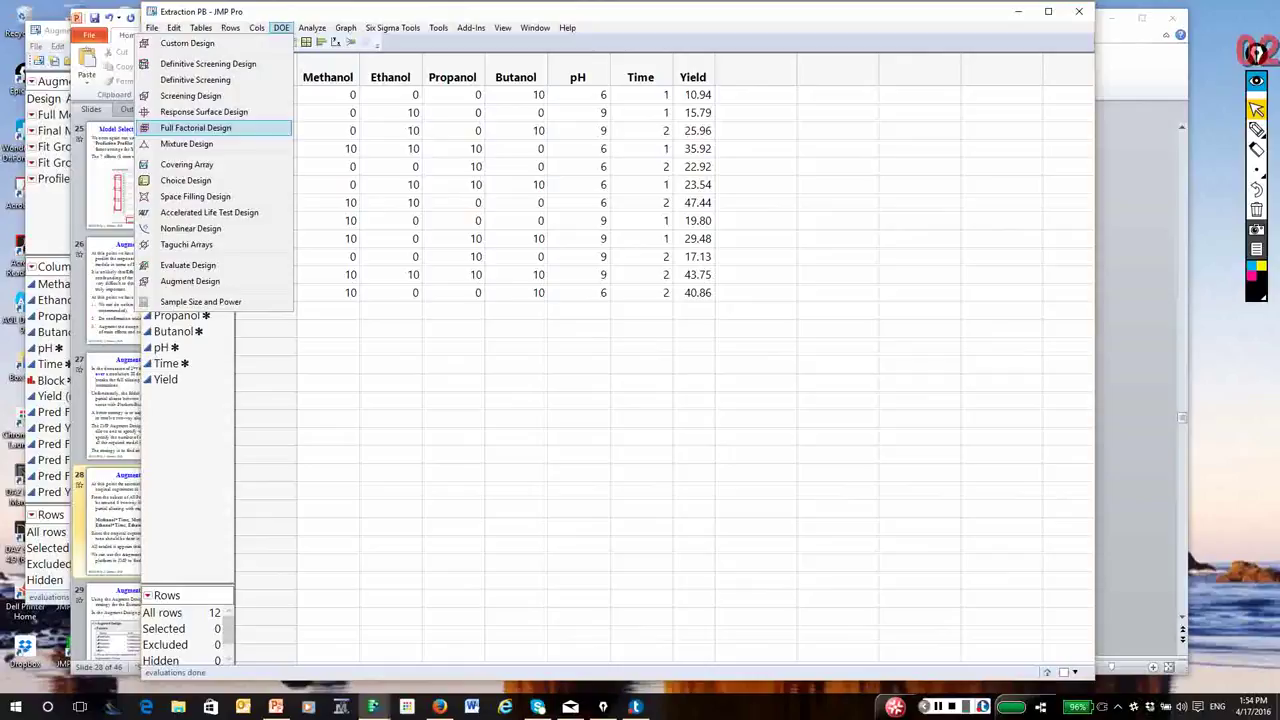
left_click(190, 281)
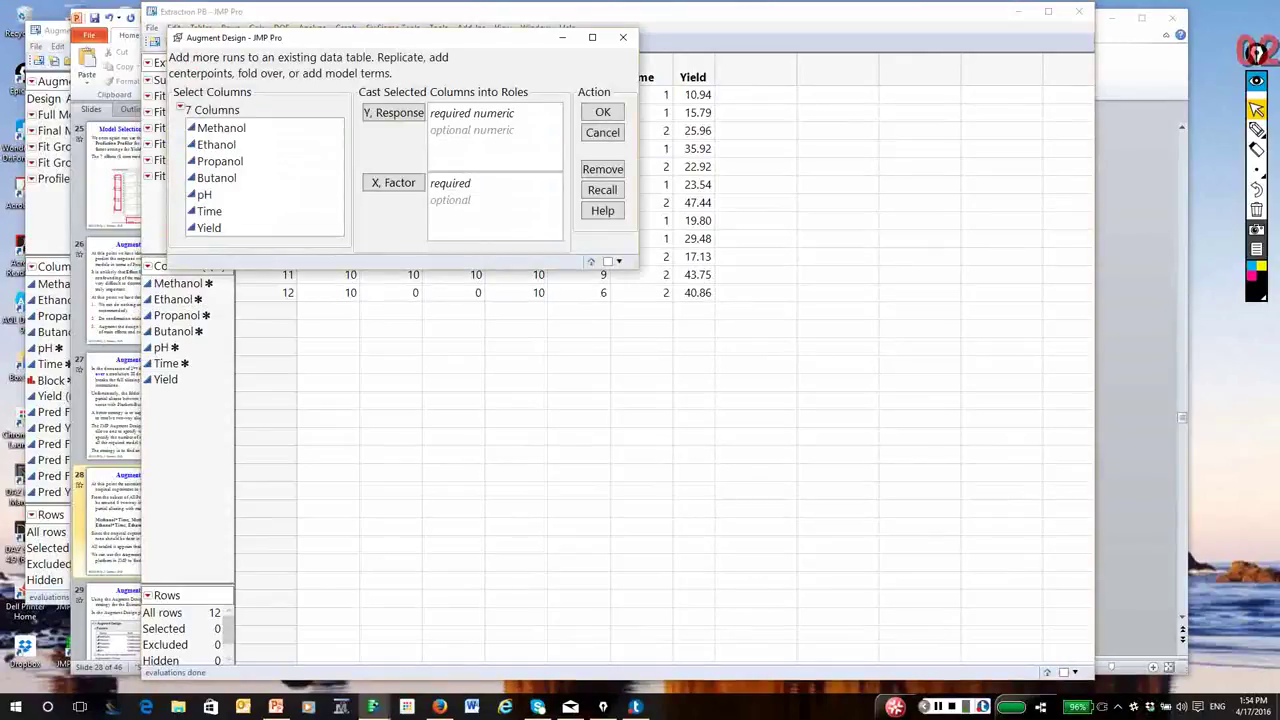
Assign Methanol, Ethanol, Propanol, Butanol, pH and Time as X factors and Yield as Y response, and accept the roles
left_click_drag(221, 128, 221, 211)
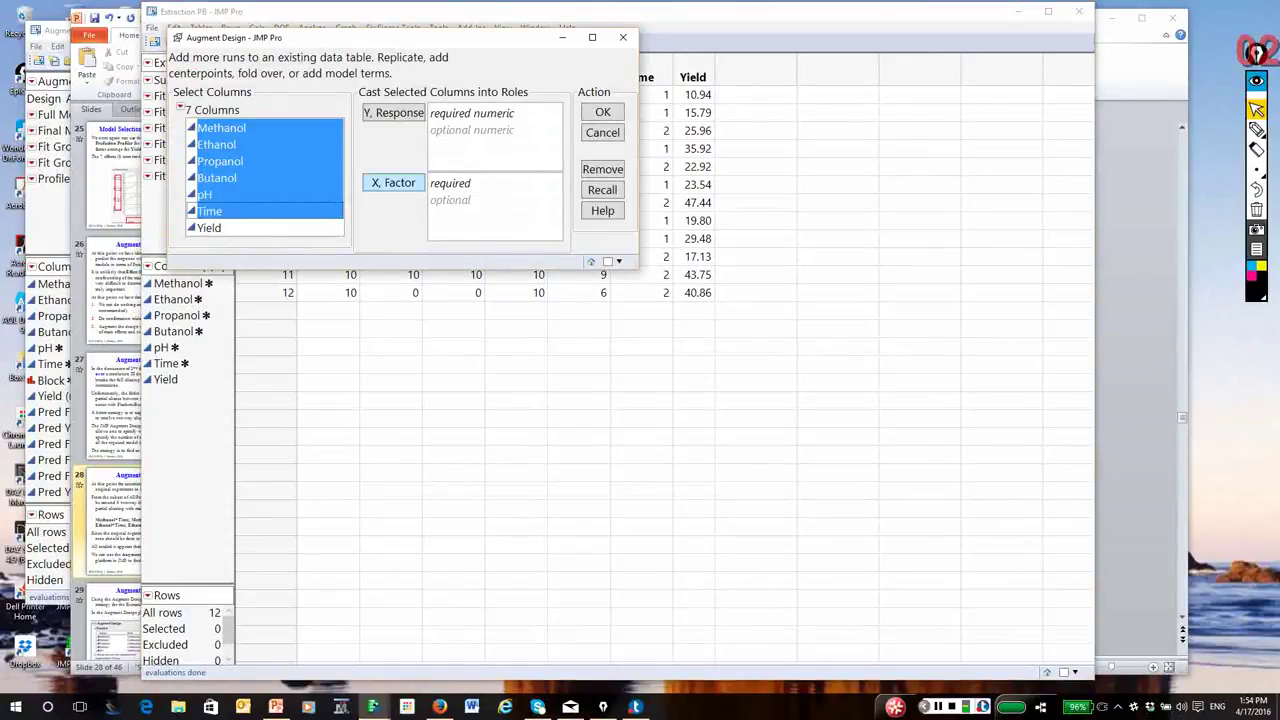
left_click(393, 182)
left_click(209, 228)
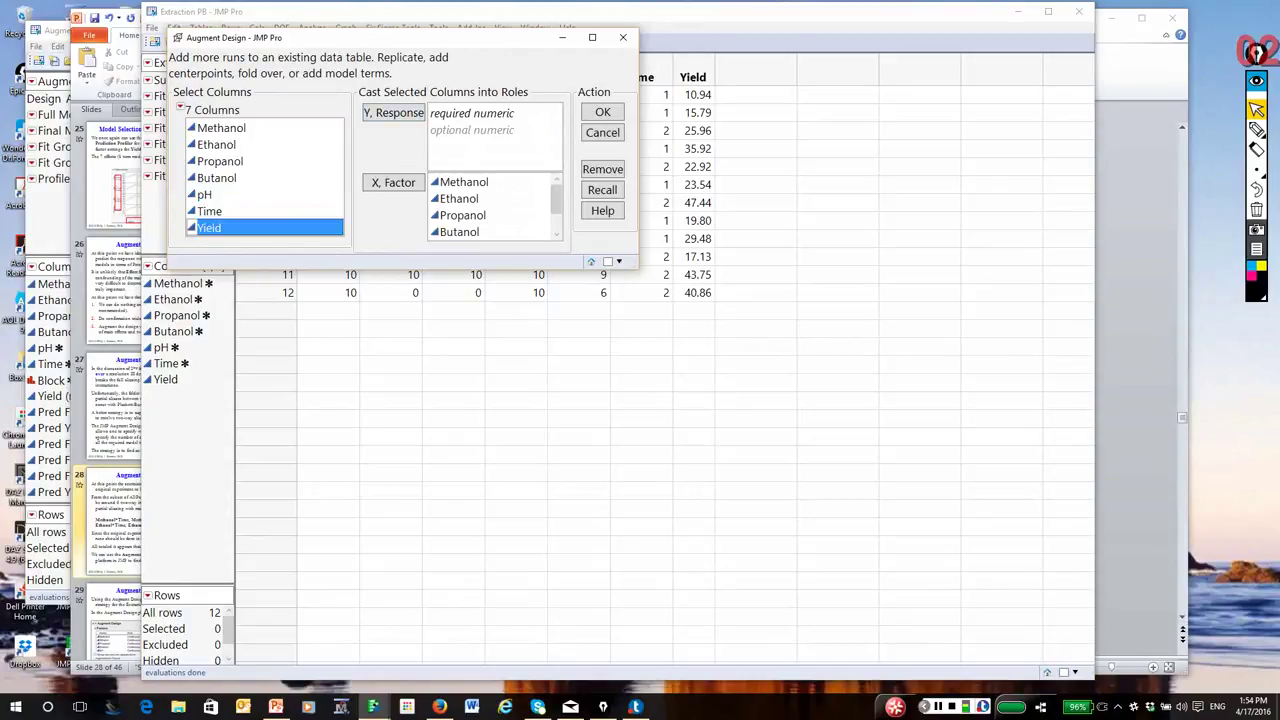
left_click(393, 112)
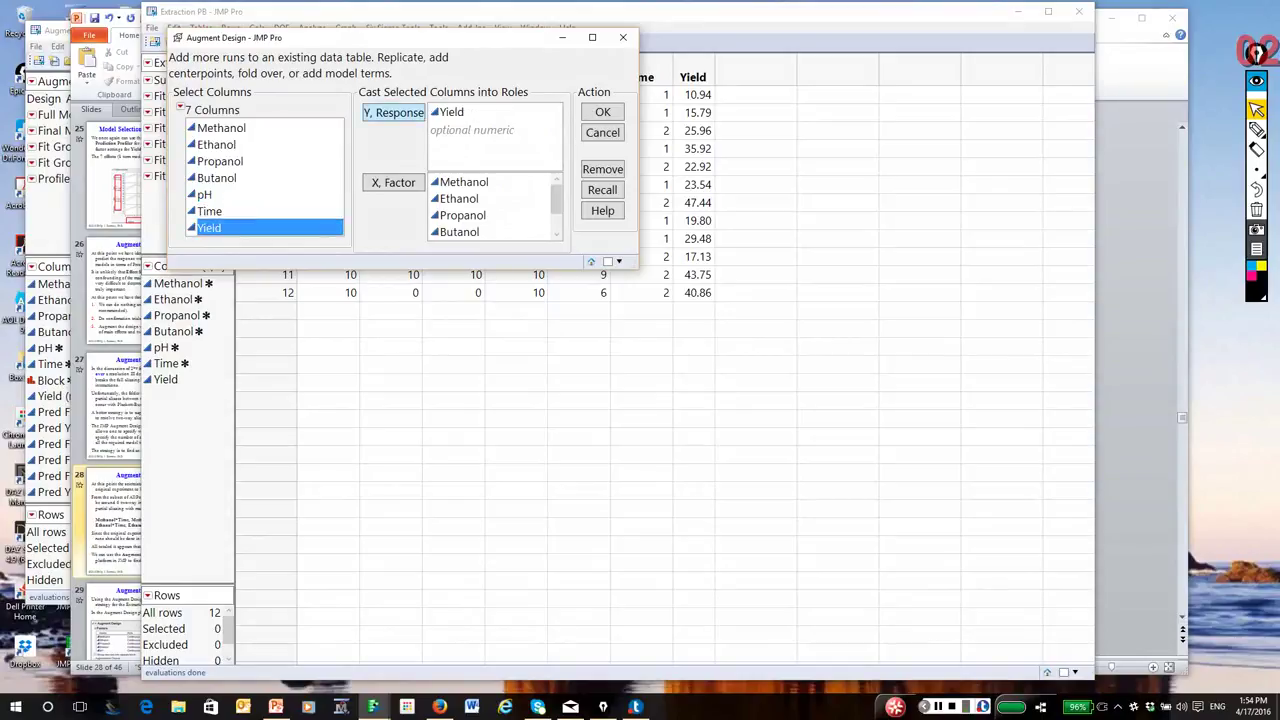
left_click(602, 111)
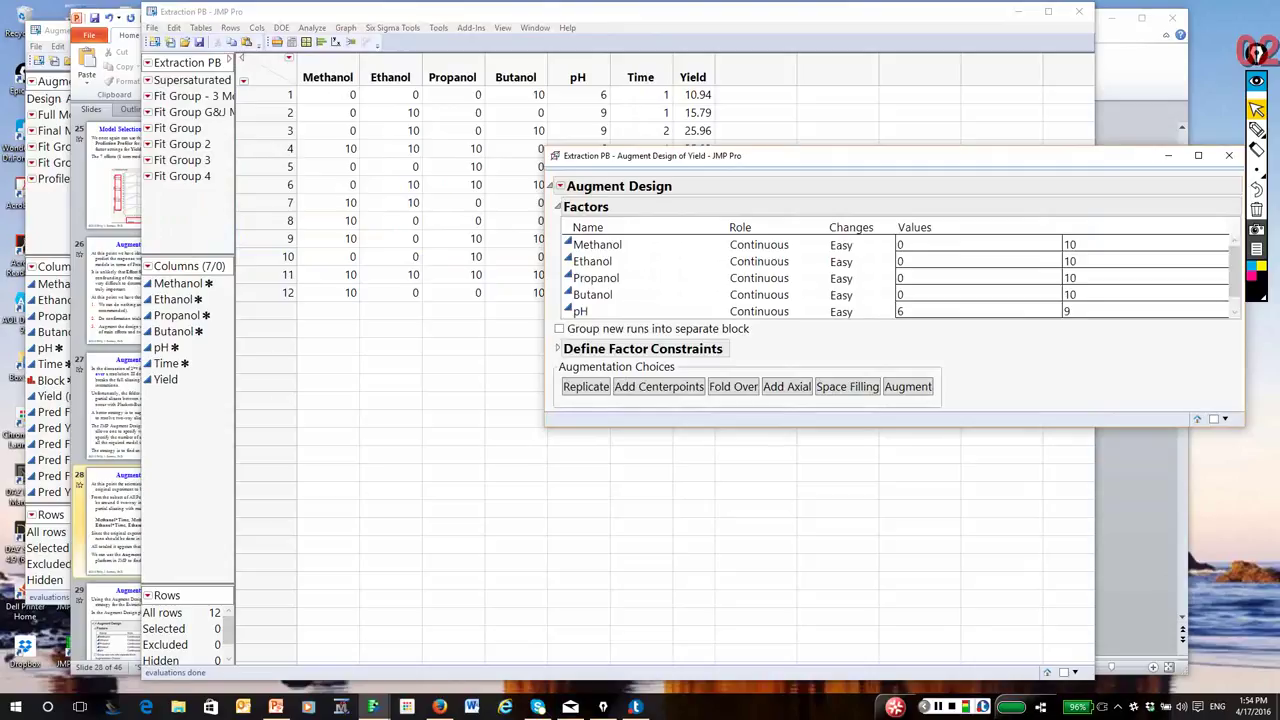
Group the new runs into a separate block and choose Augment as the augmentation method
left_click_drag(855, 155, 620, 88)
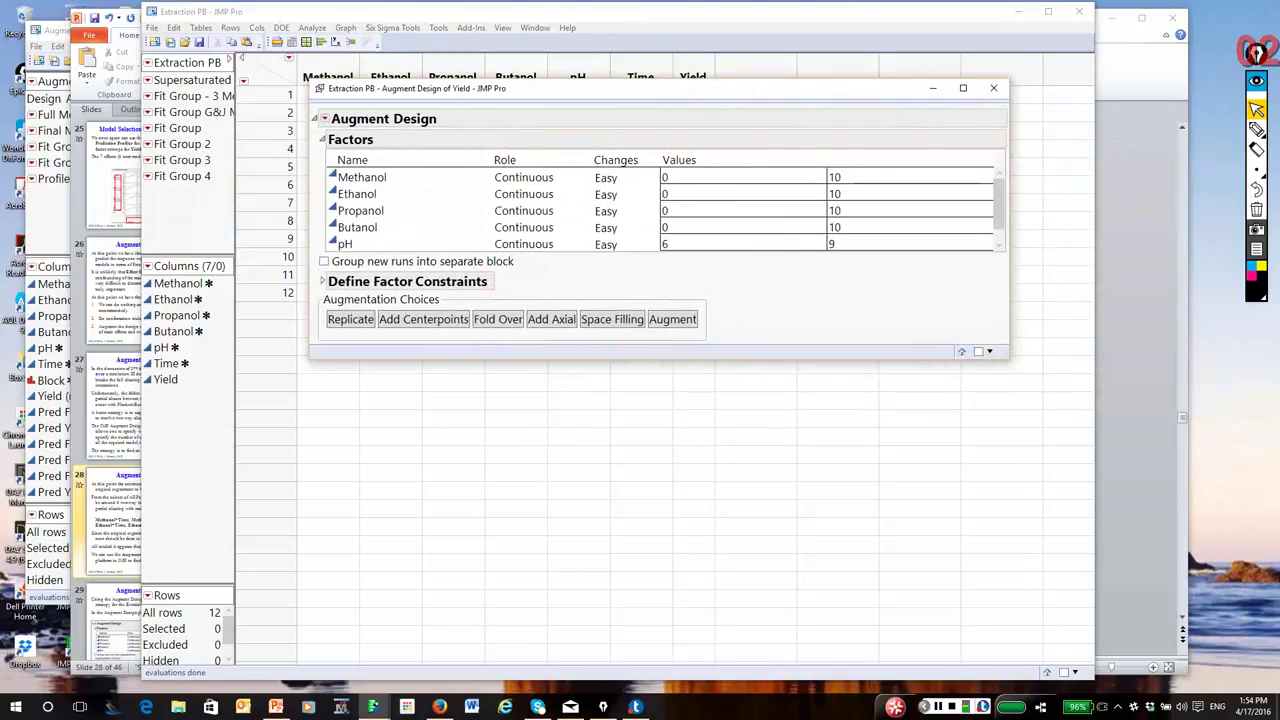
left_click(324, 261)
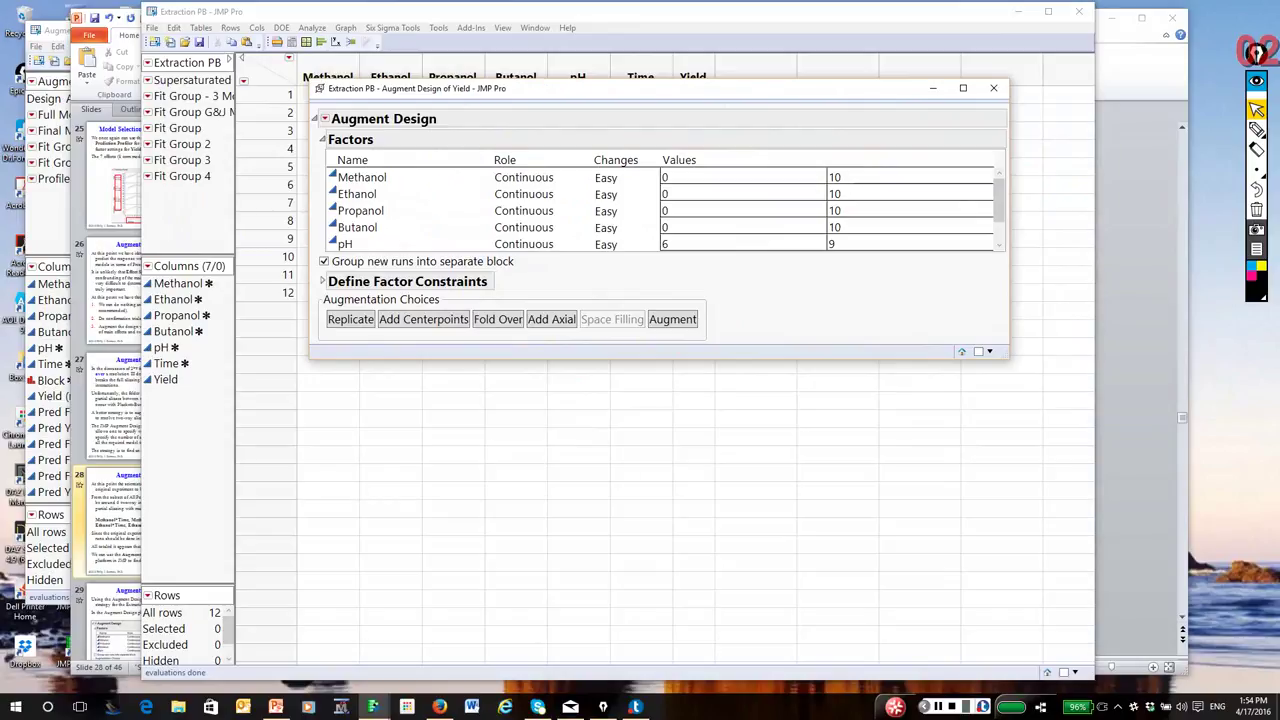
left_click_drag(1008, 358, 1004, 397)
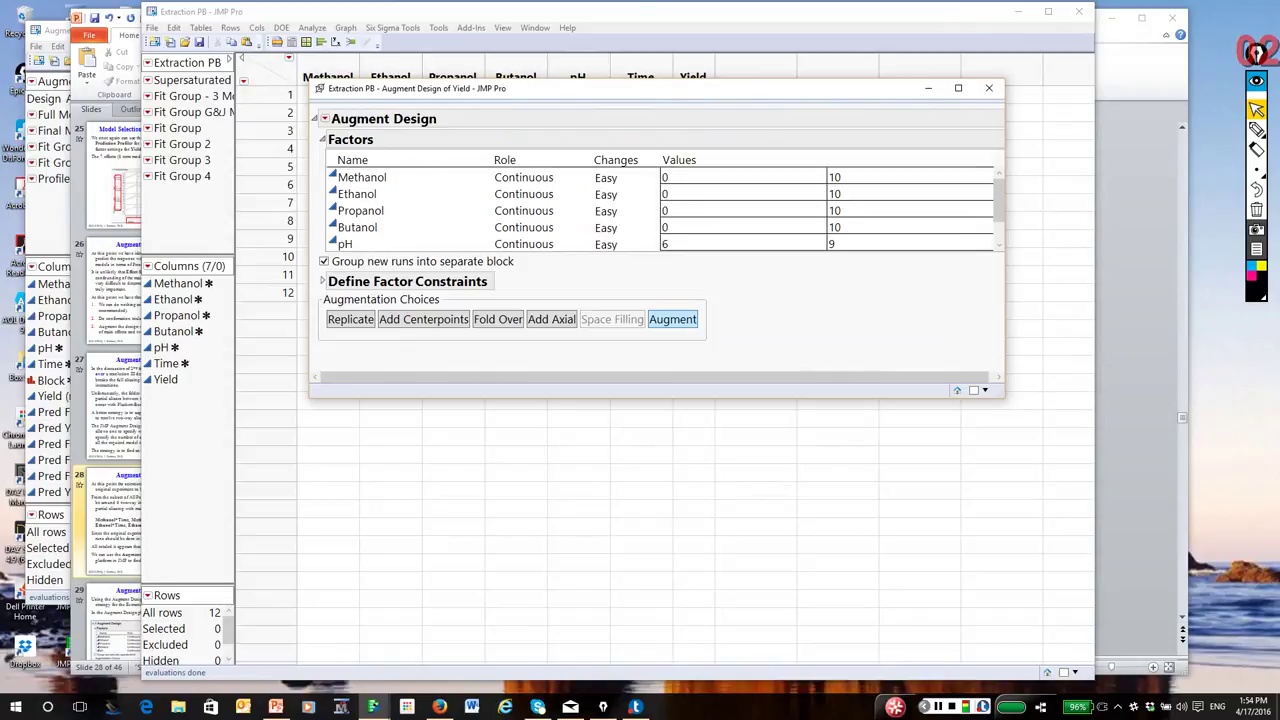
left_click(672, 319)
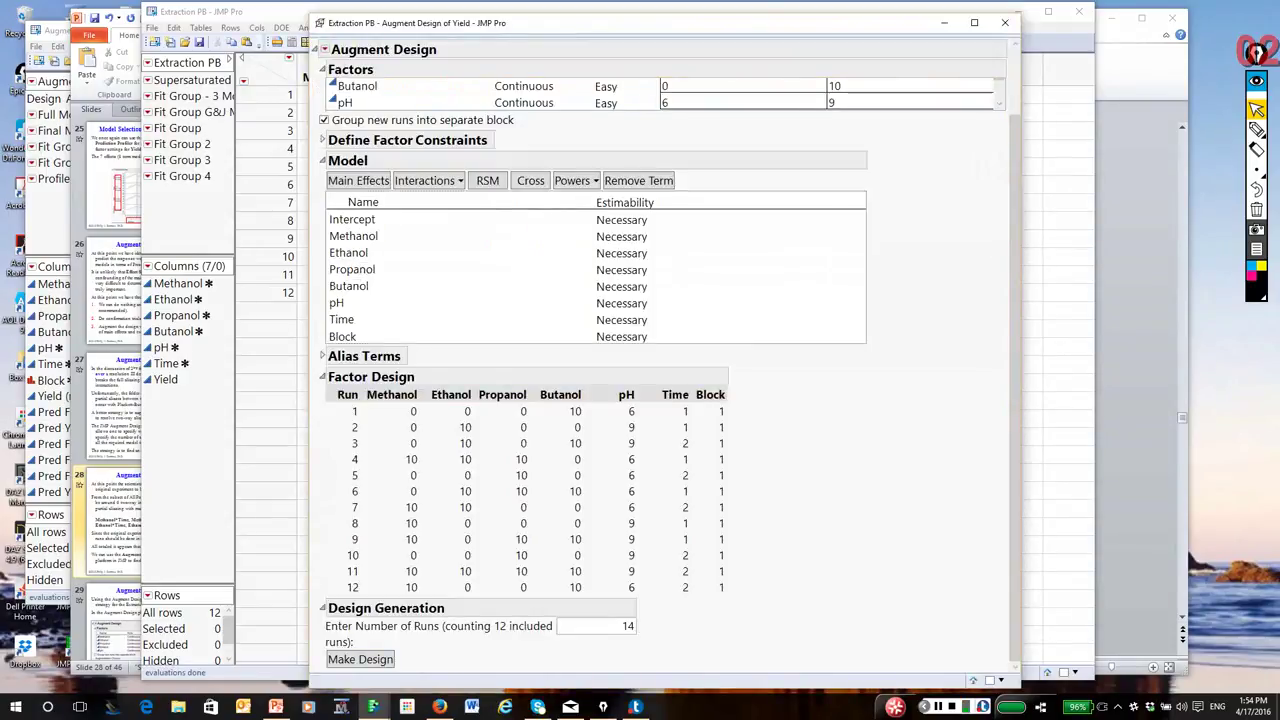
Enlarge the model terms list and cross Methanol with Time to add the Methanol*Time interaction
left_click_drag(866, 343, 893, 427)
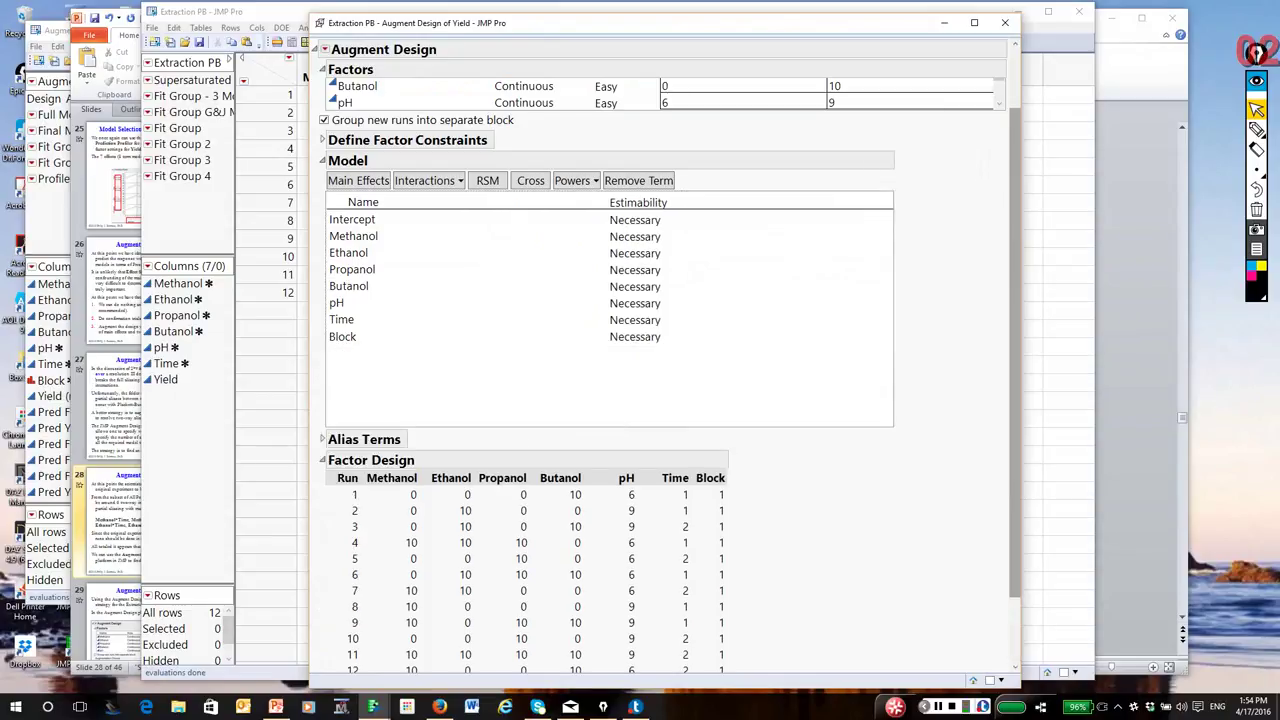
left_click_drag(1014, 353, 1014, 293)
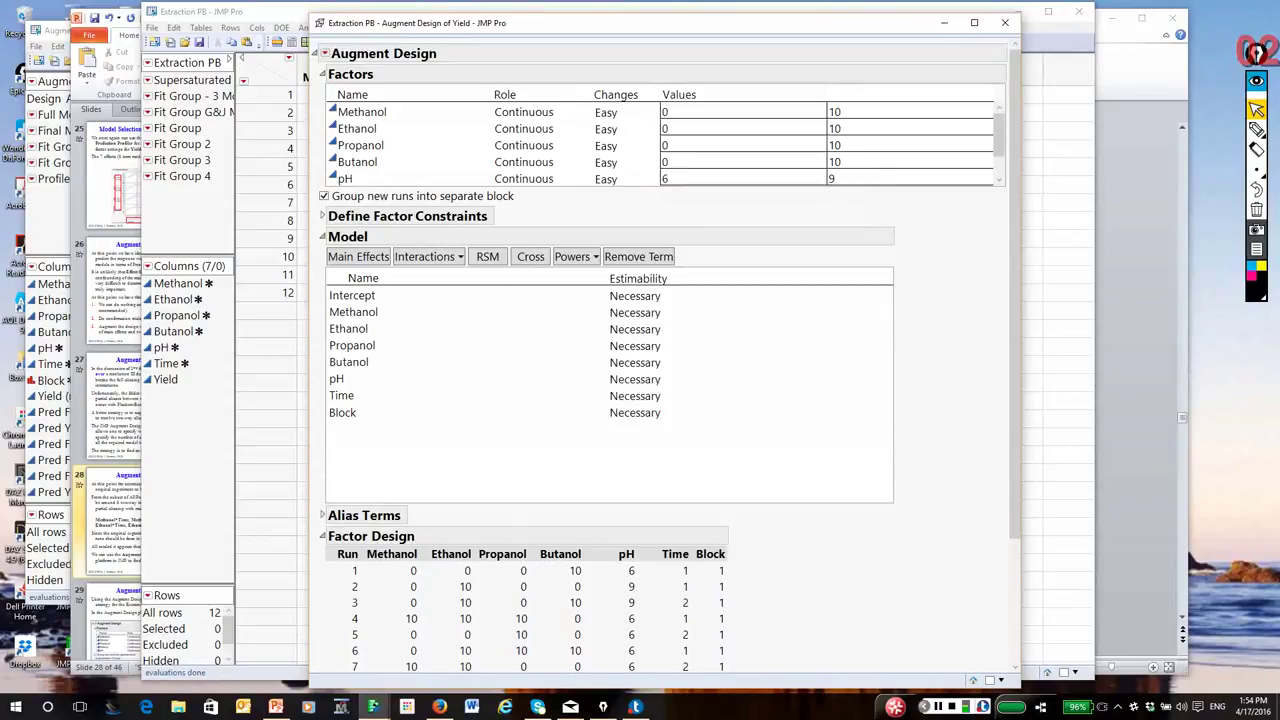
left_click(362, 112)
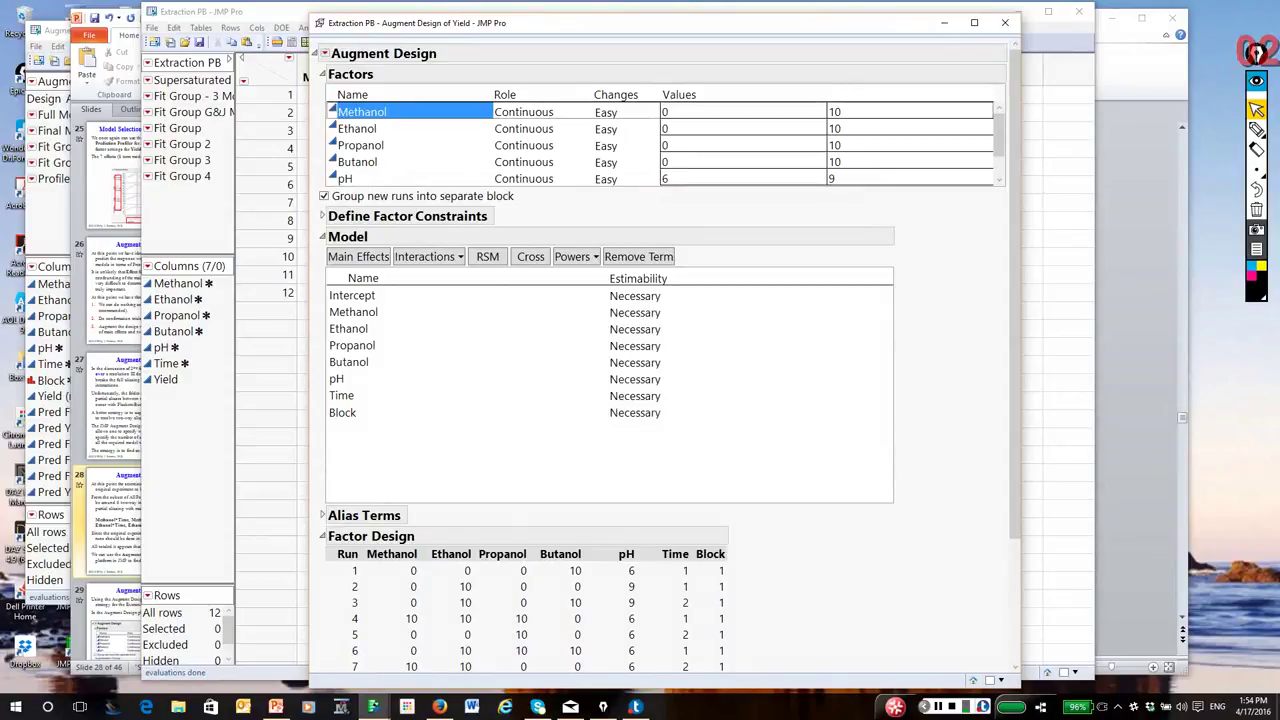
left_click(342, 395)
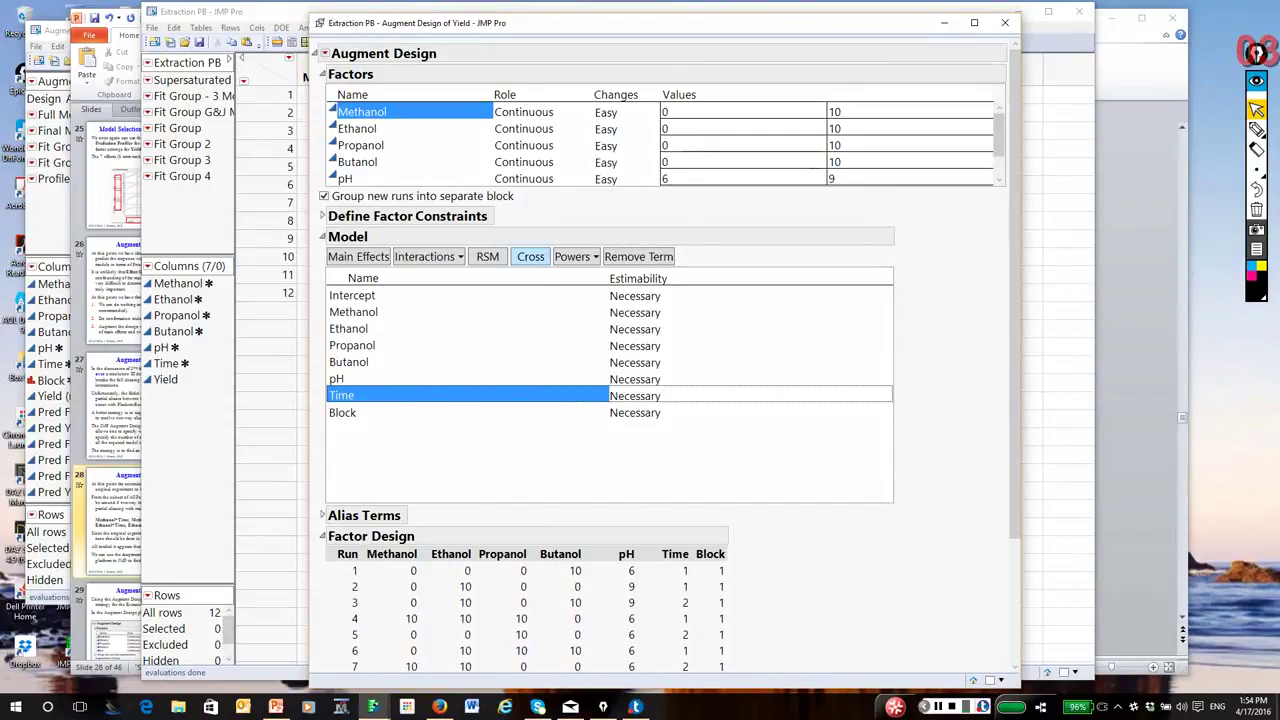
left_click(530, 256)
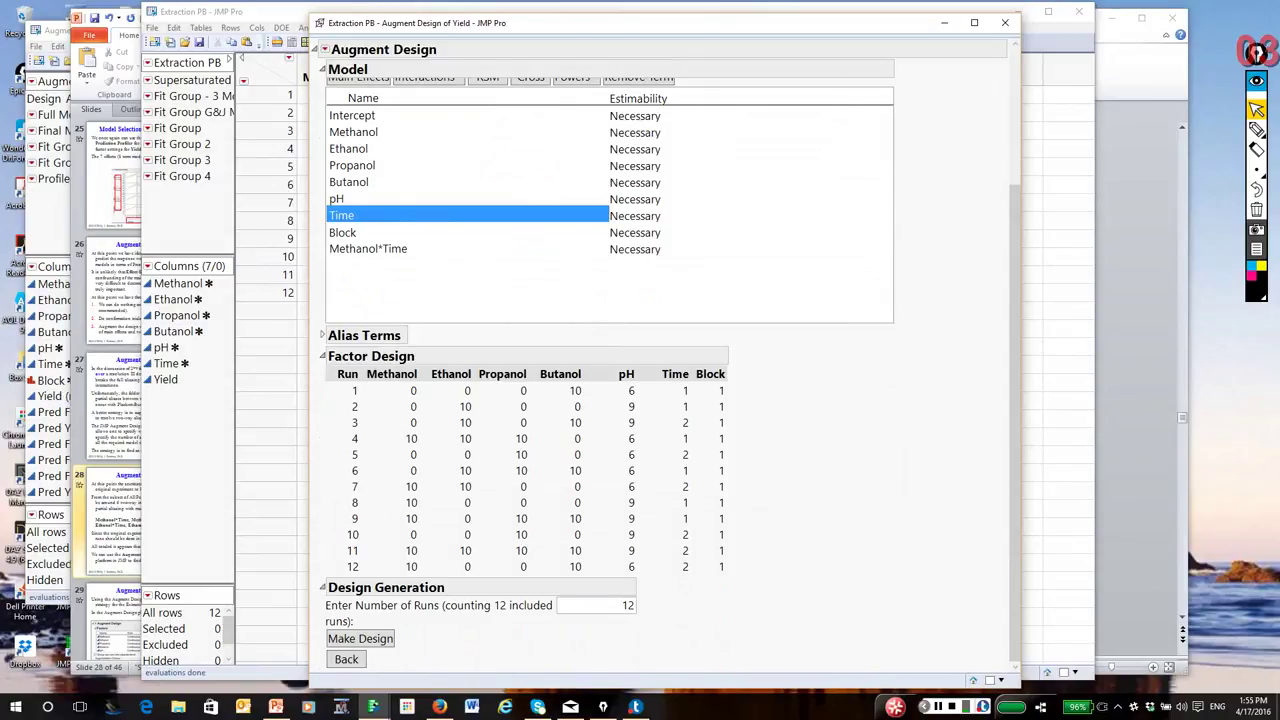
Cross Methanol with Butanol to add the Methanol*Butanol interaction to the model
scroll(665, 370, "up", 3)
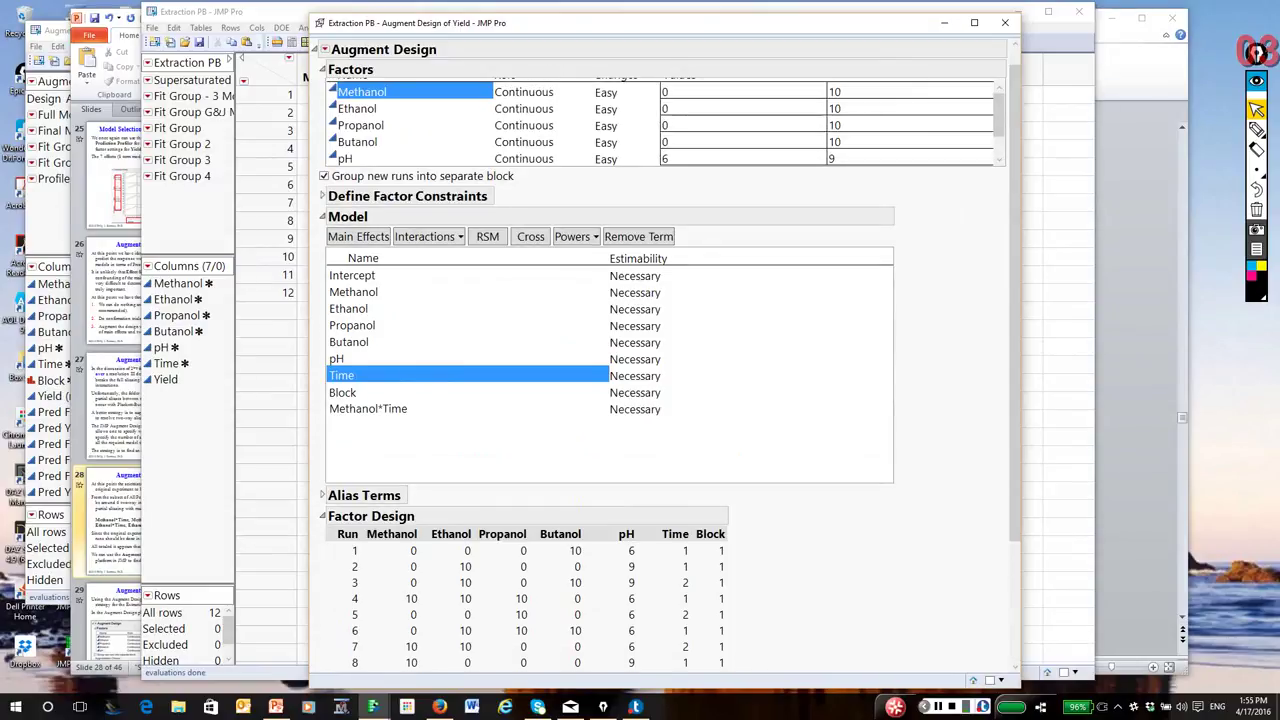
left_click(349, 342)
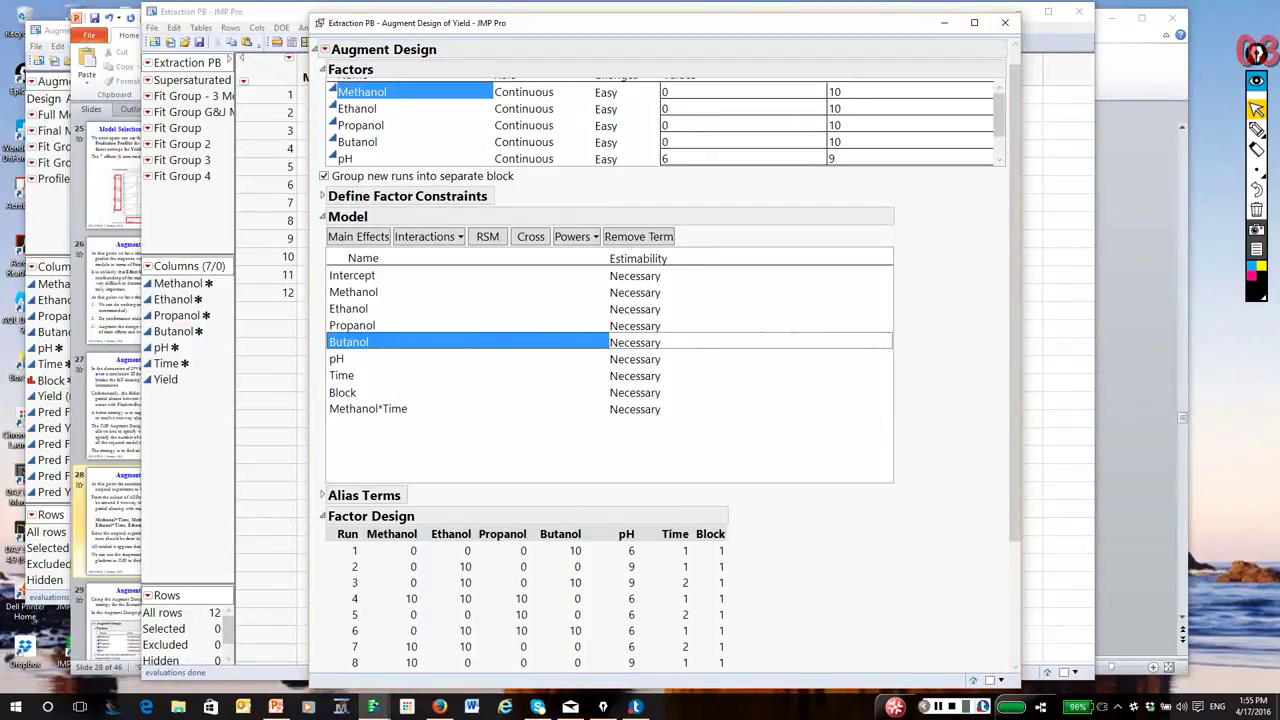
left_click(530, 236)
scroll(665, 370, "down", 3)
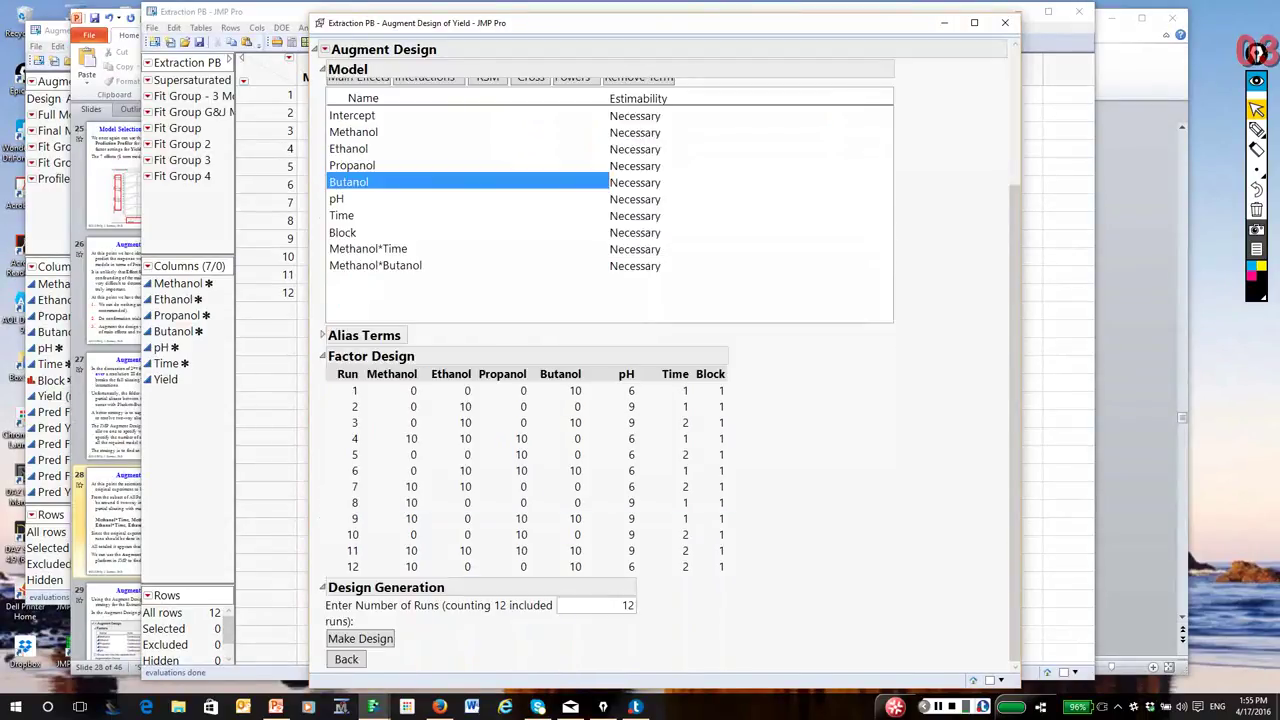
Cross the Time factor with the Butanol term to add the Butanol*Time interaction to the model
scroll(530, 236, "up", 3)
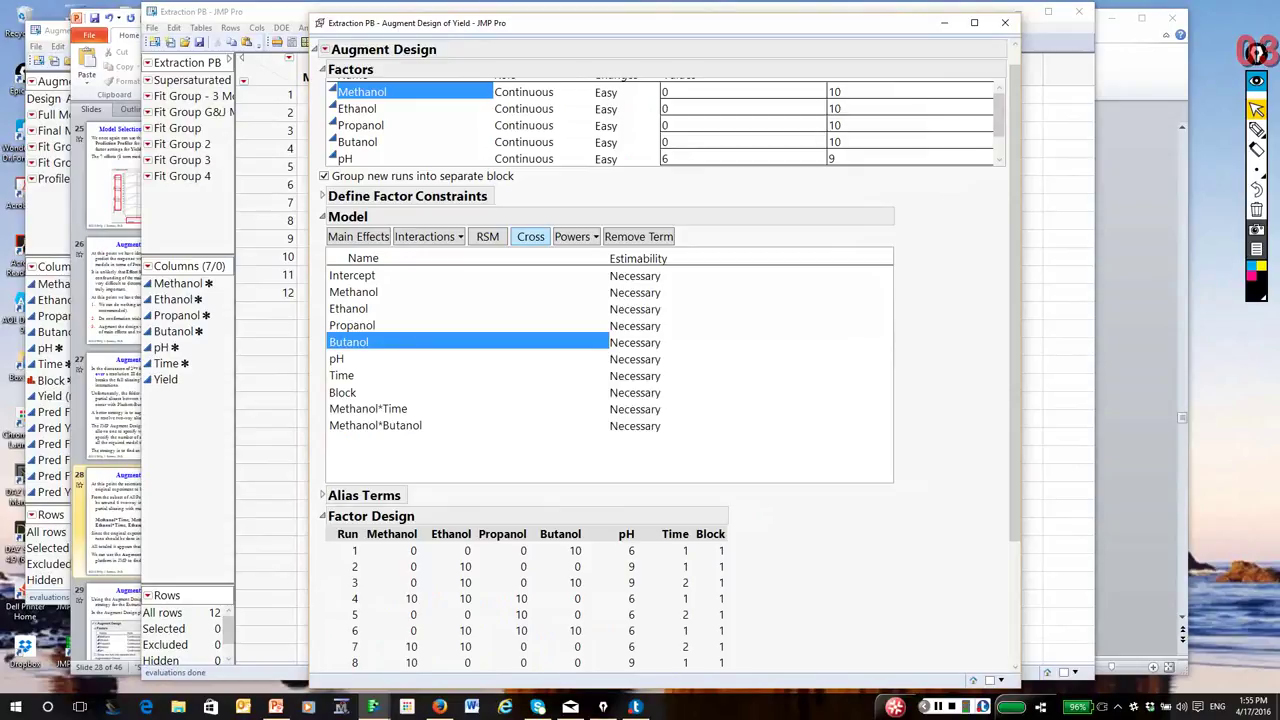
scroll(530, 236, "up", 1)
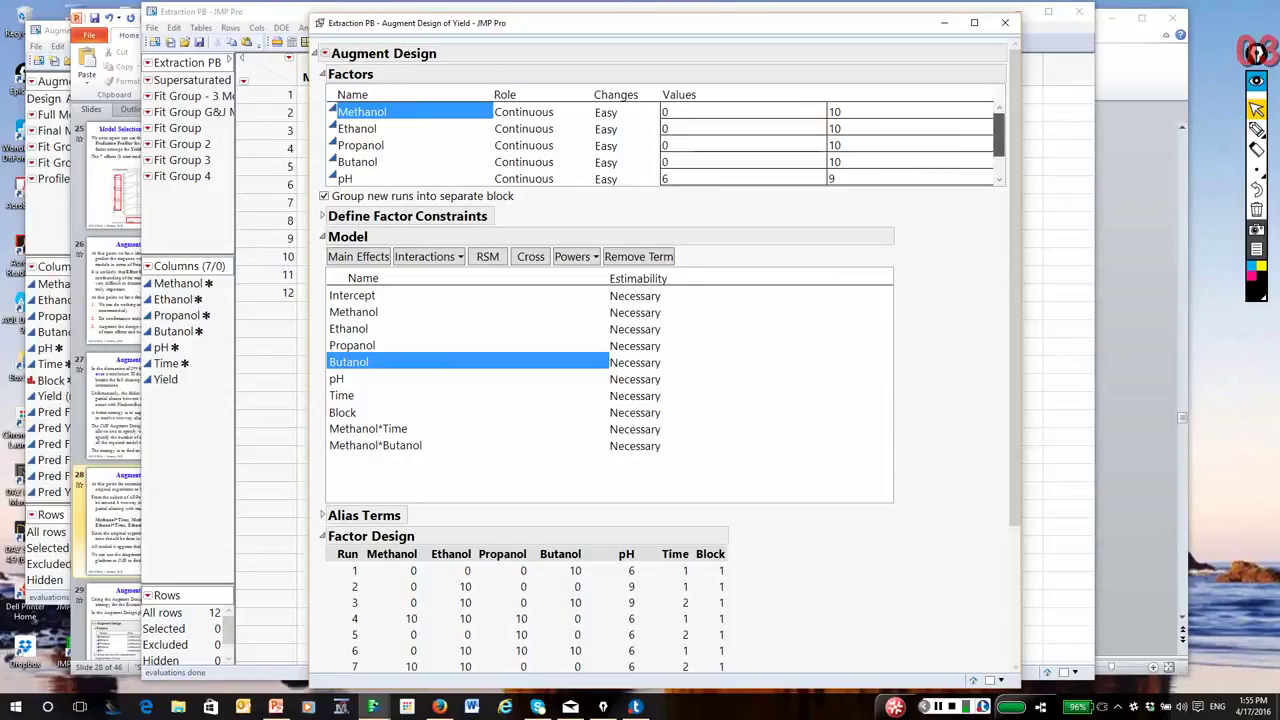
scroll(998, 135, "down", 1)
left_click(350, 162)
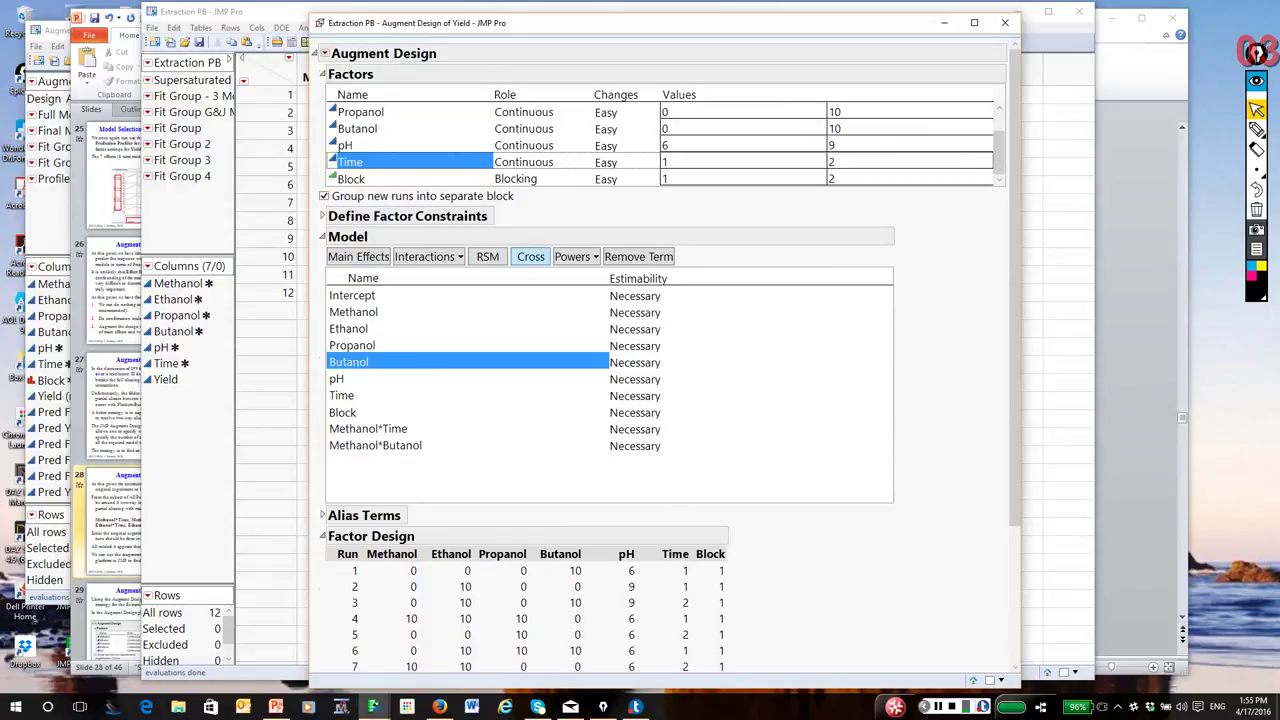
left_click(531, 256)
scroll(531, 256, "down", 3)
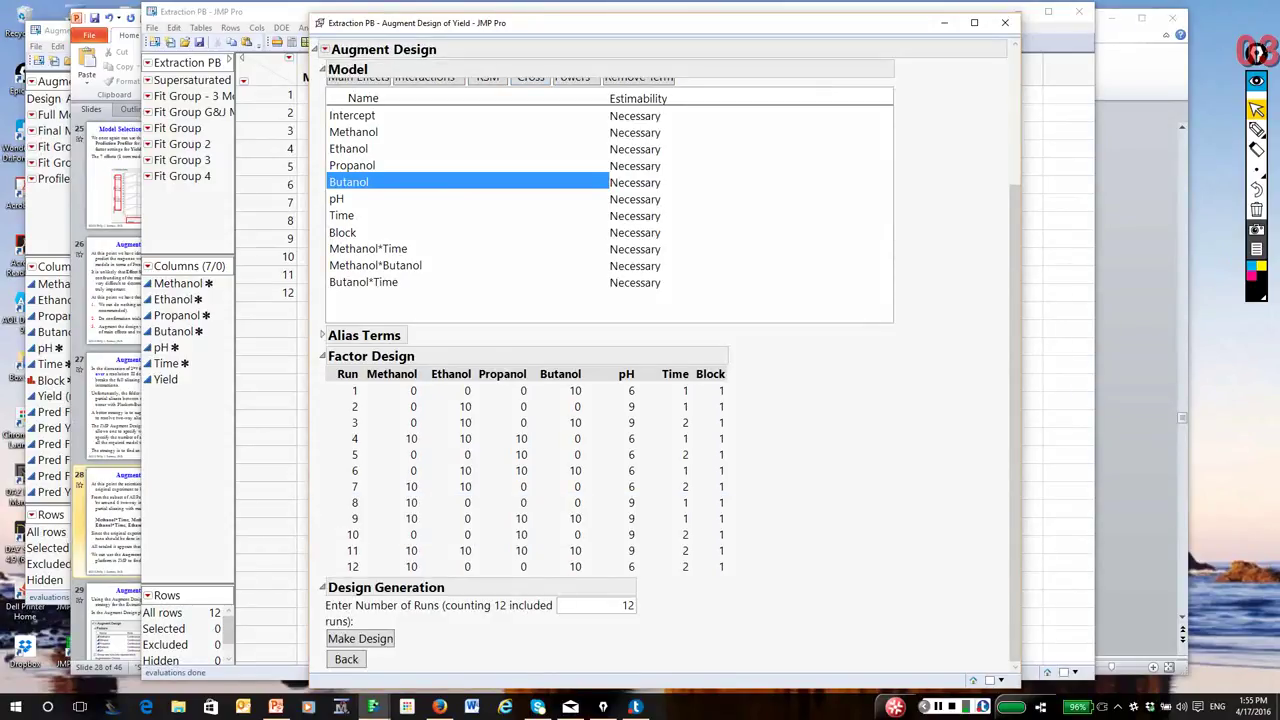
Cross the Propanol factor with the Butanol term to add the Propanol*Butanol interaction to the model
scroll(660, 370, "up", 3)
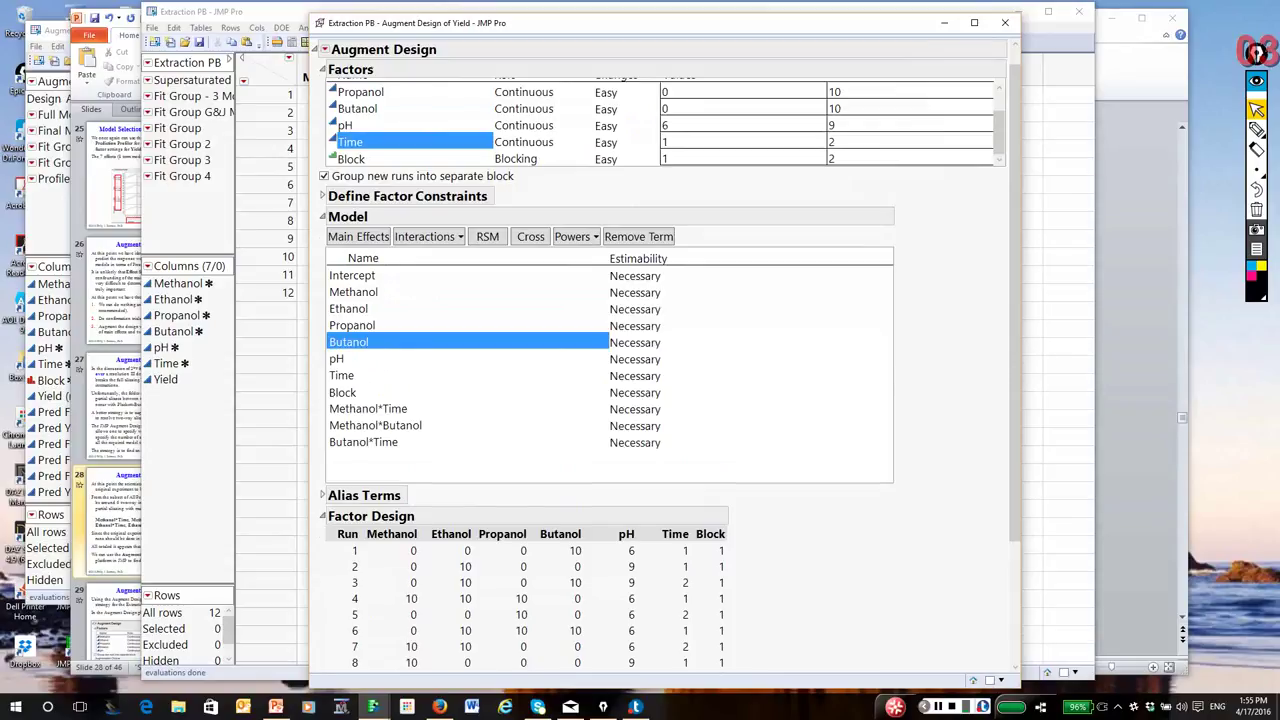
scroll(660, 370, "up", 1)
scroll(660, 145, "up", 1)
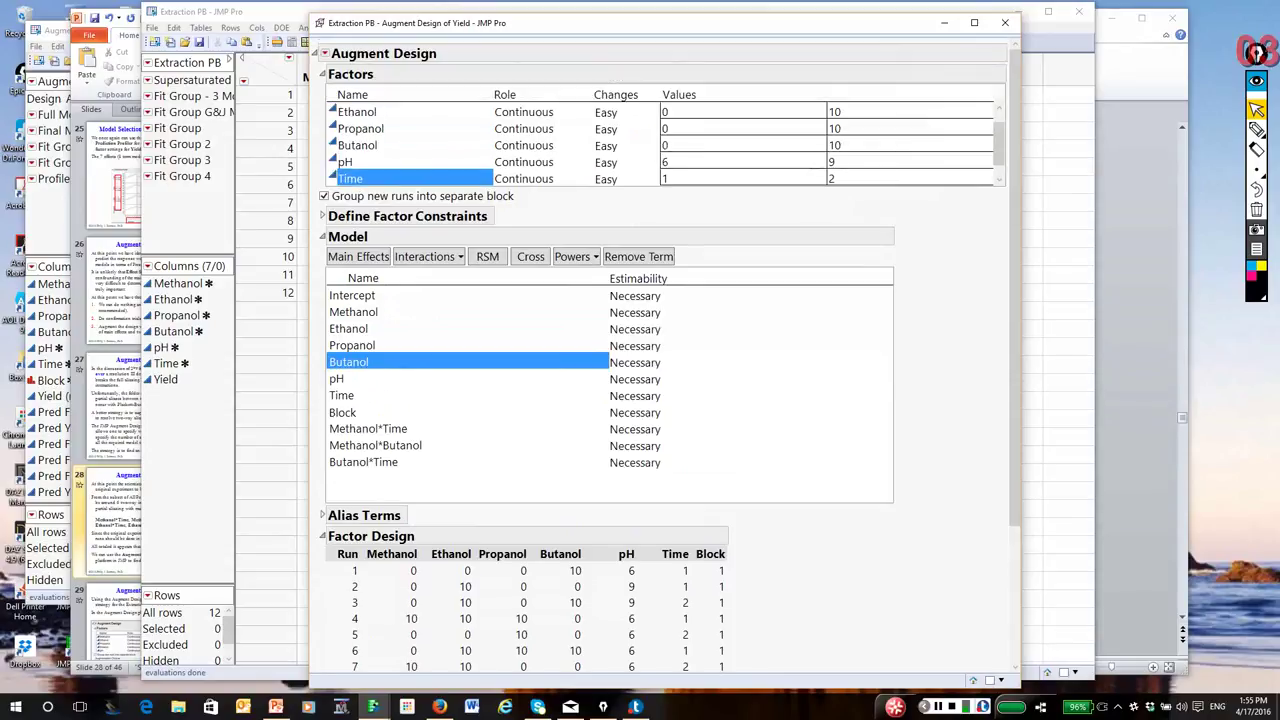
left_click(837, 129)
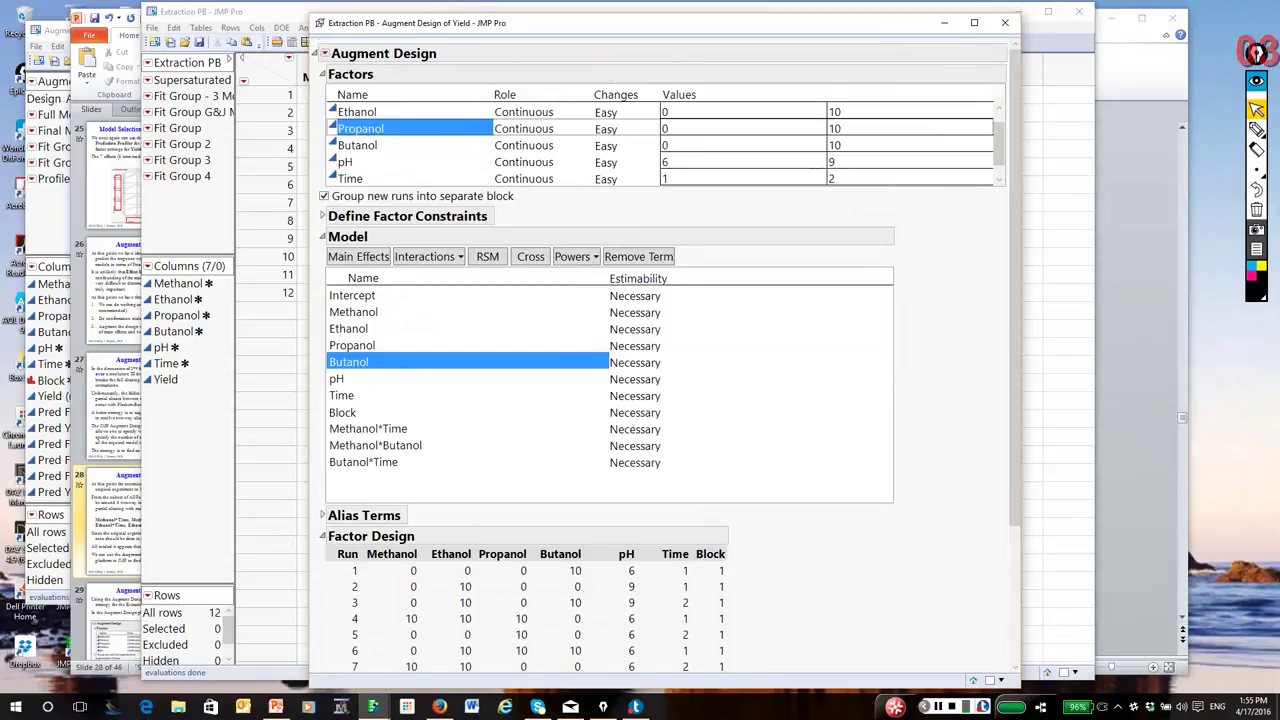
left_click(531, 256)
scroll(660, 350, "down", 3)
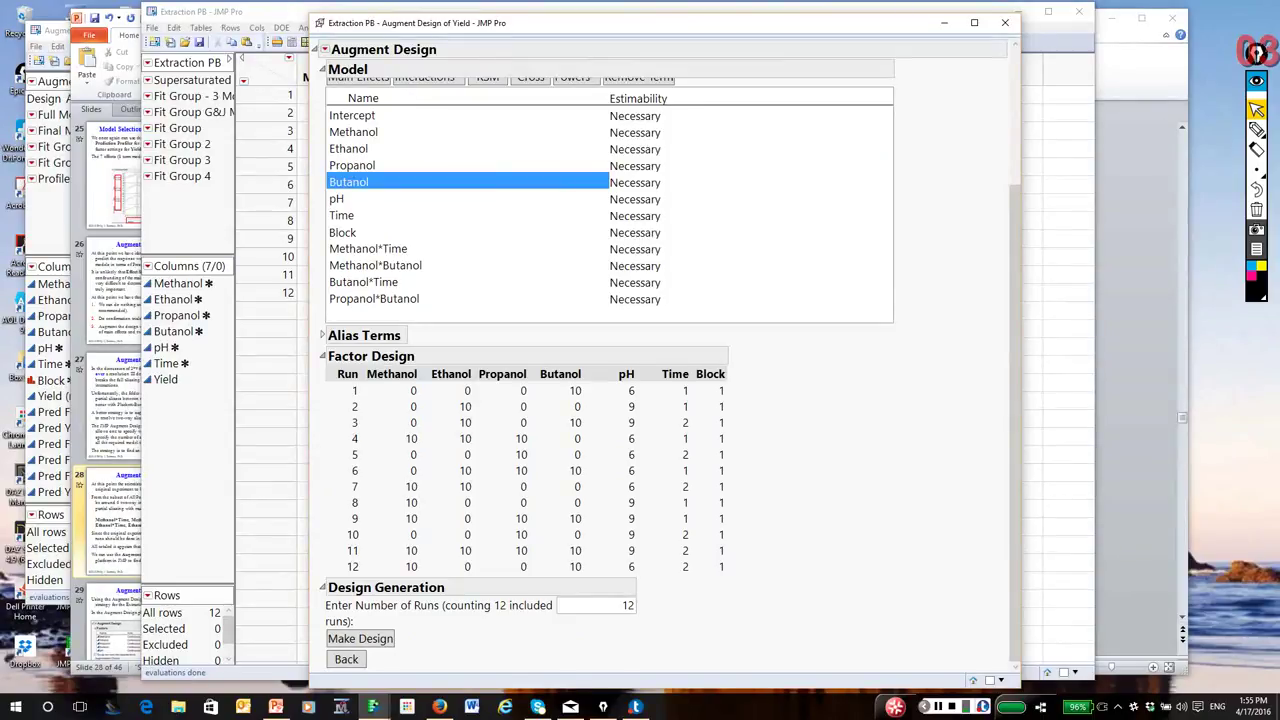
Cross the Ethanol factor with the Propanol term to add the Ethanol*Propanol interaction to the model
scroll(670, 365, "up", 1)
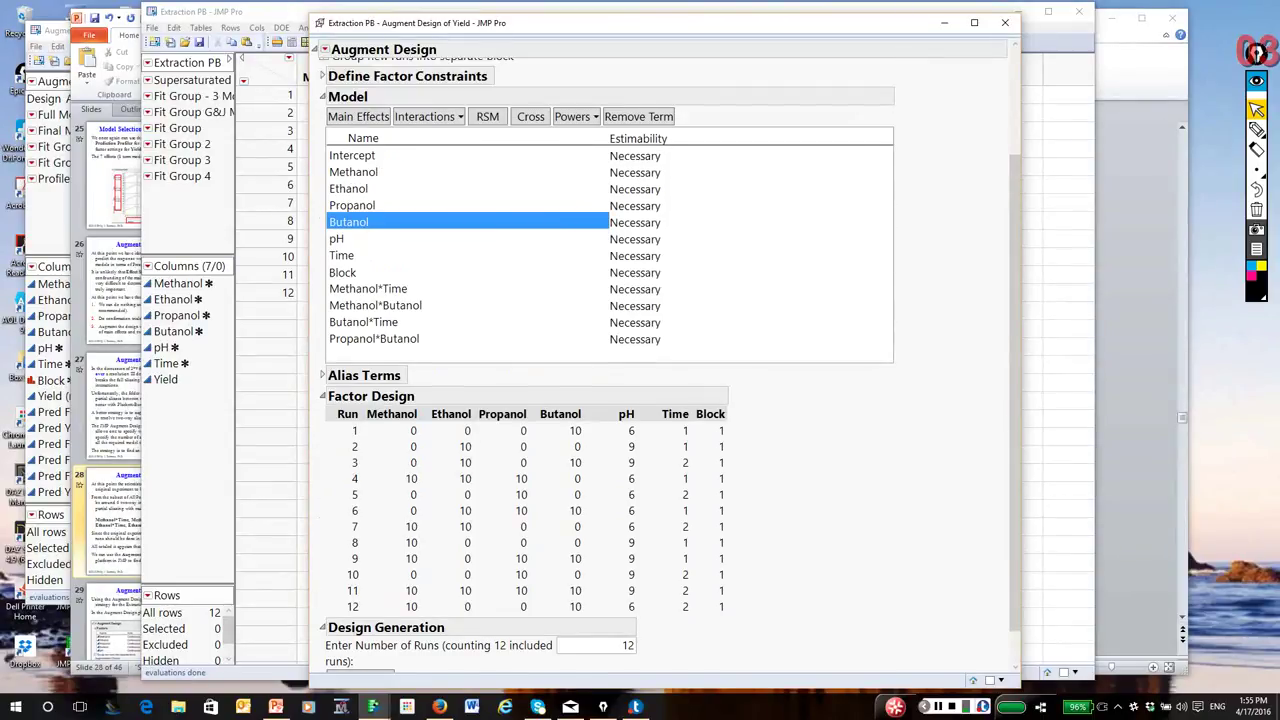
scroll(660, 350, "up", 3)
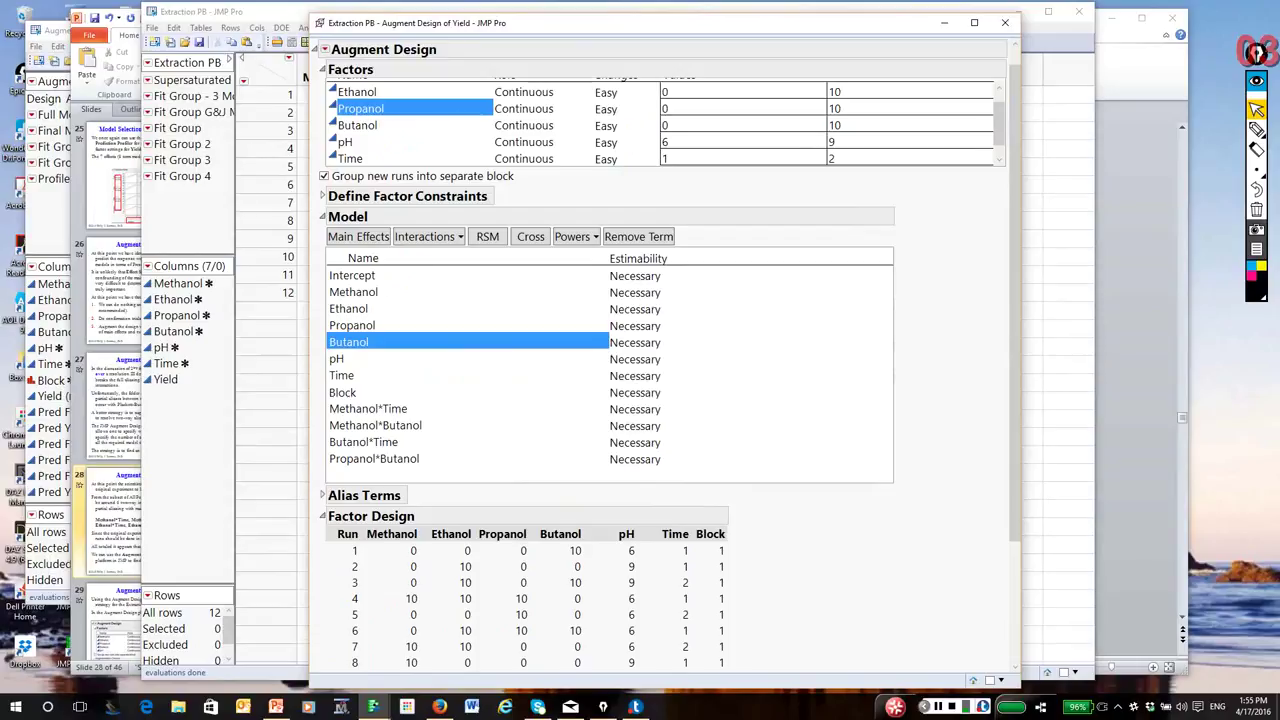
left_click(357, 92)
left_click(352, 325)
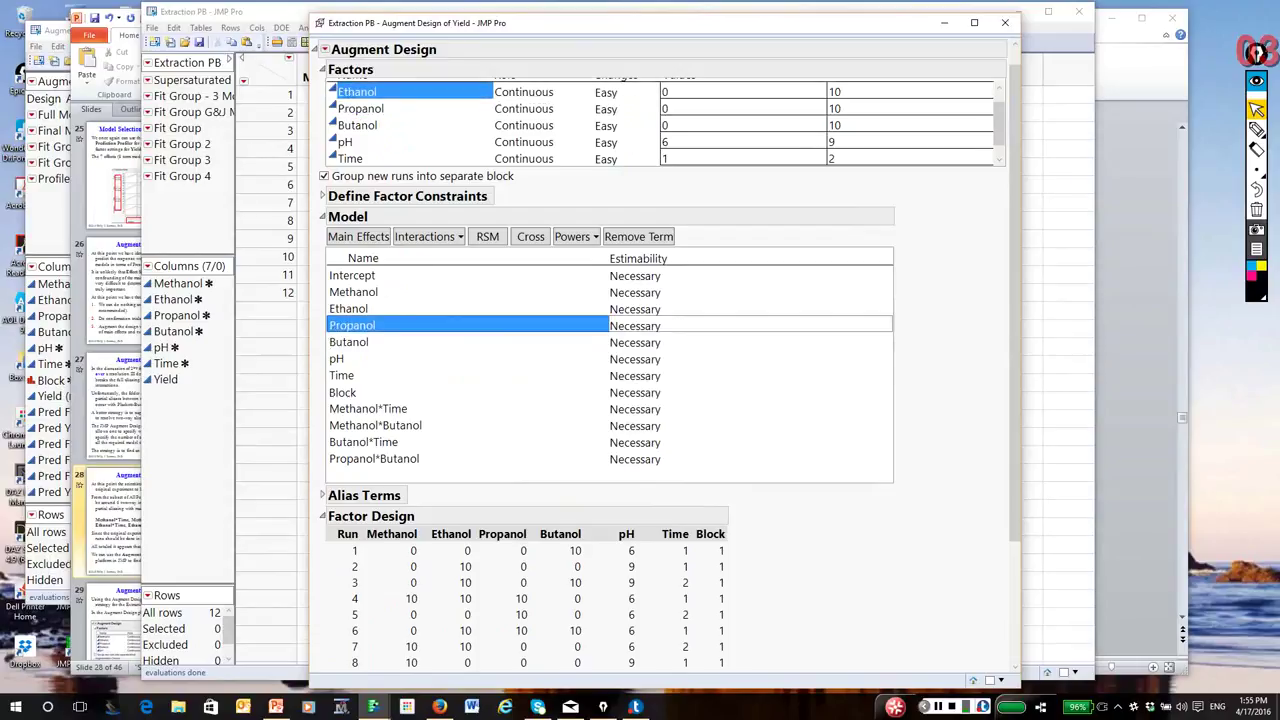
left_click(530, 236)
scroll(530, 236, "down", 4)
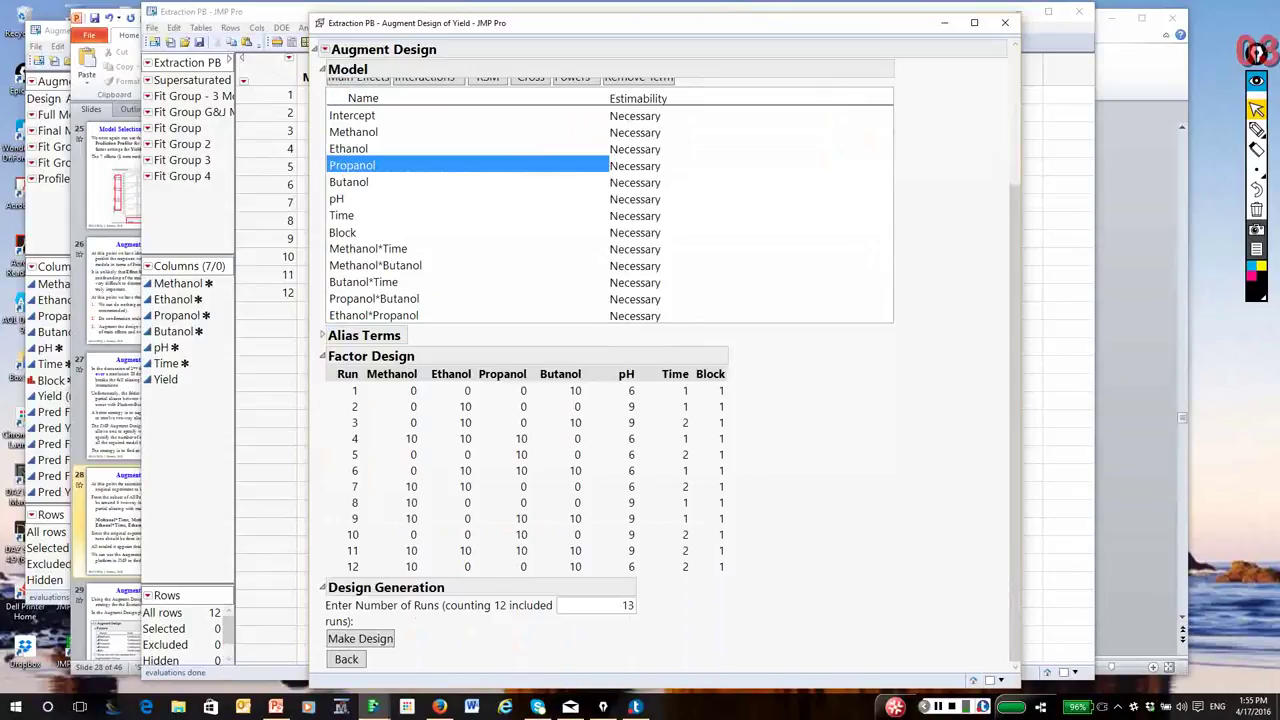
Cross the Time factor with the Propanol term to add the Propanol*Time interaction, and check the end of the model terms list
scroll(660, 360, "up", 4)
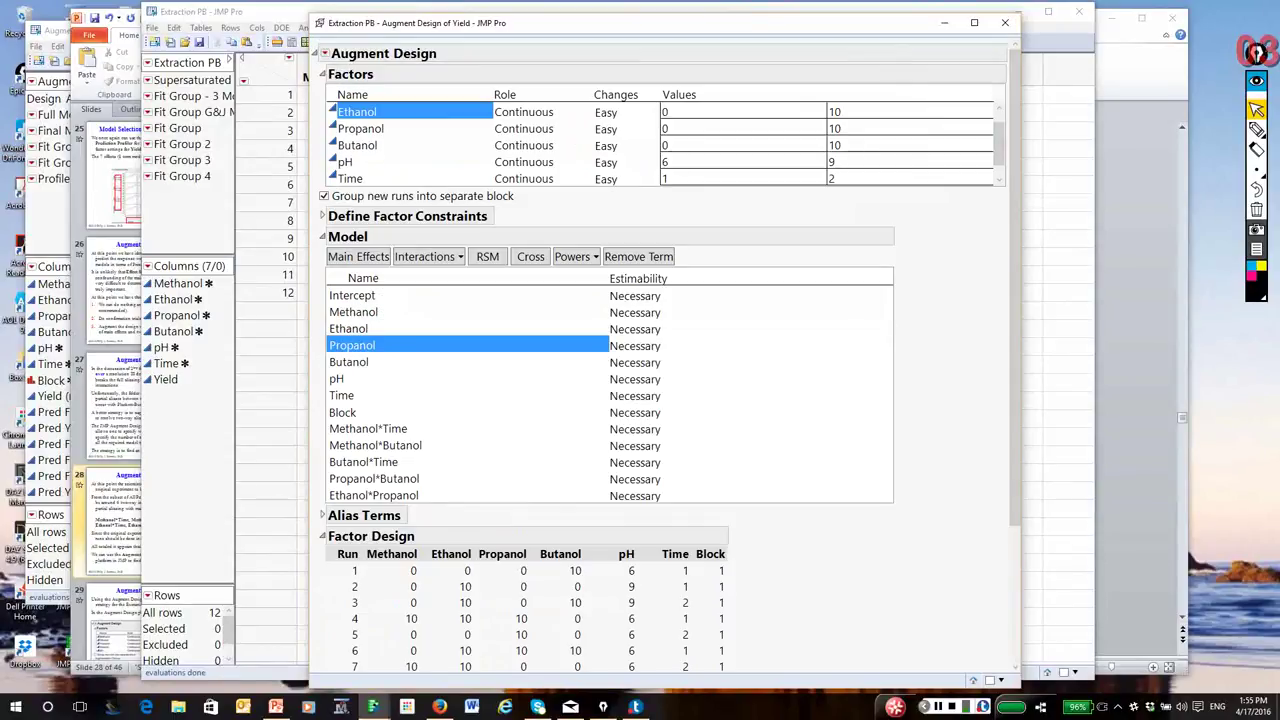
left_click(350, 178)
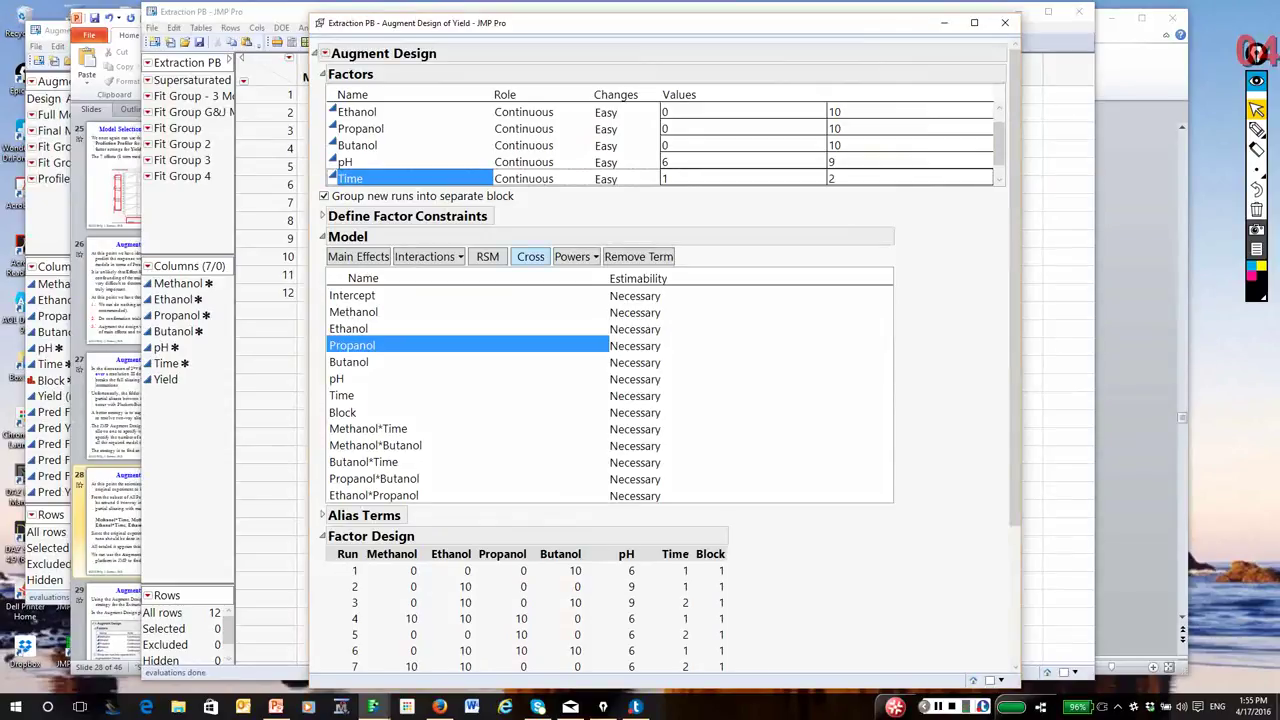
left_click(530, 256)
scroll(660, 400, "down", 3)
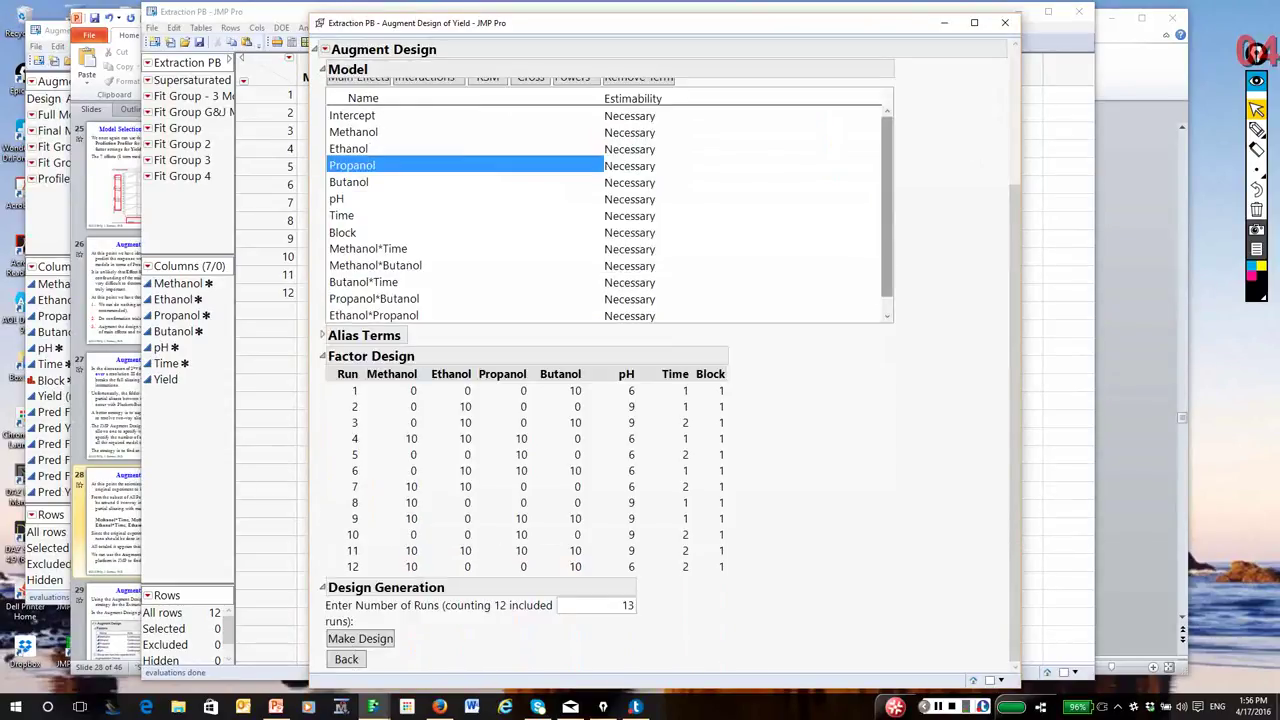
left_click_drag(886, 205, 886, 220)
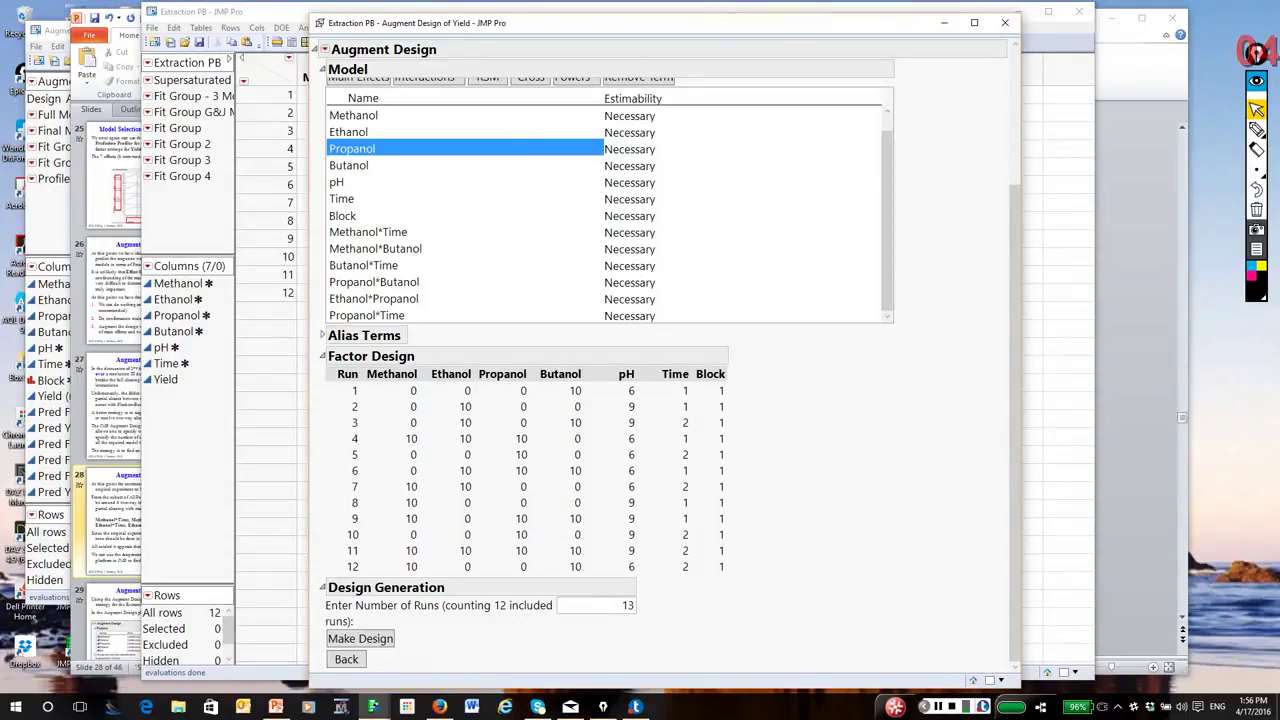
Highlight rows 13 to 20 in the Augmented Extraction DOE table to review the added runs, and return to the Augment Design window
key("alt+Tab")
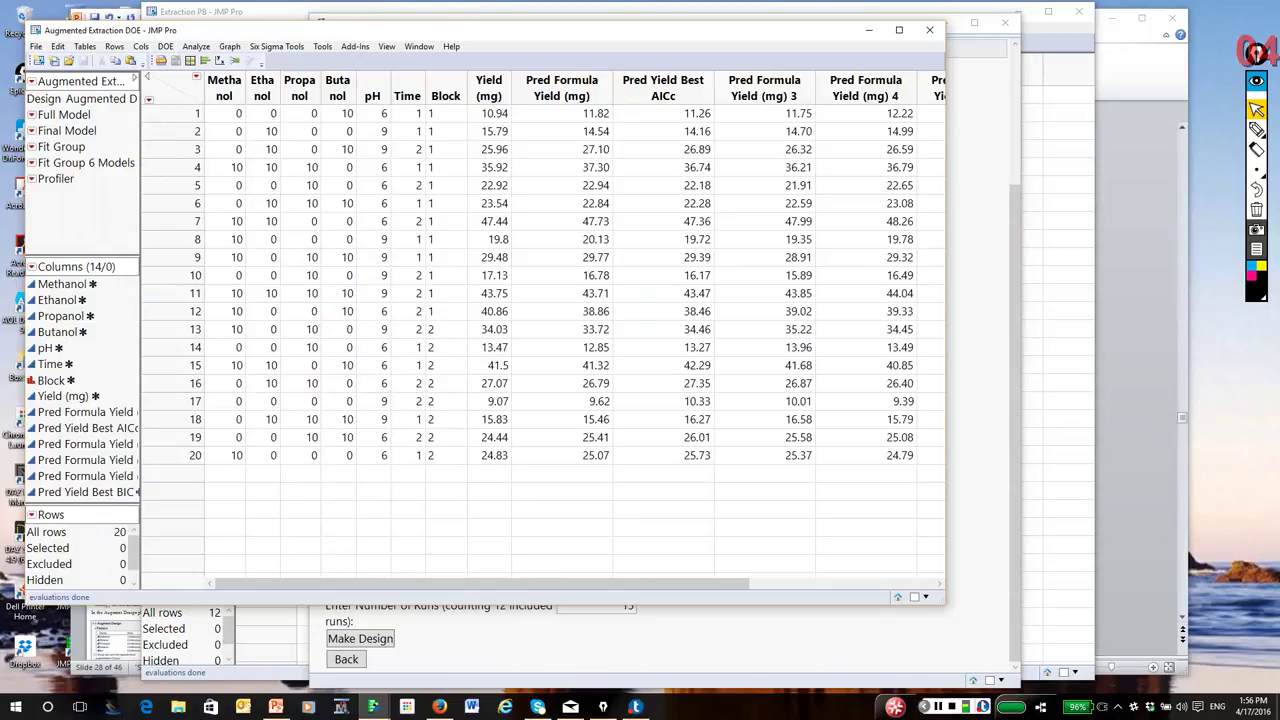
left_click_drag(172, 329, 172, 455)
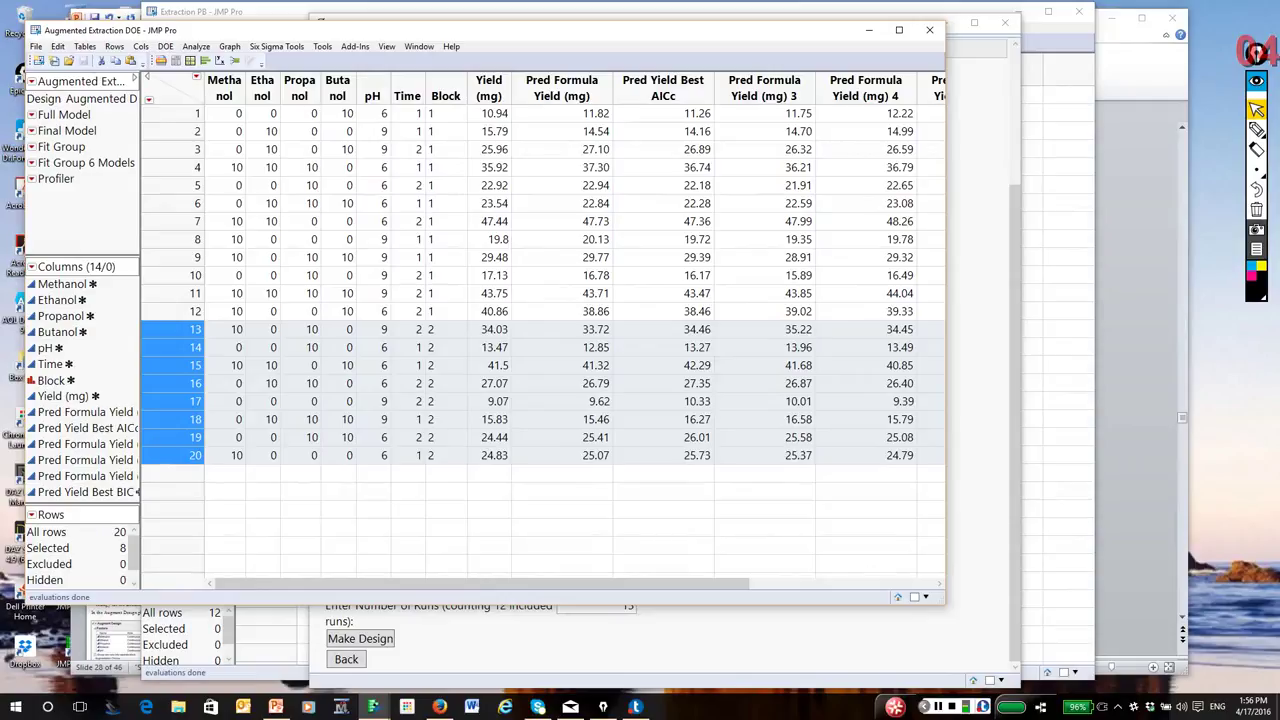
key("alt+Tab")
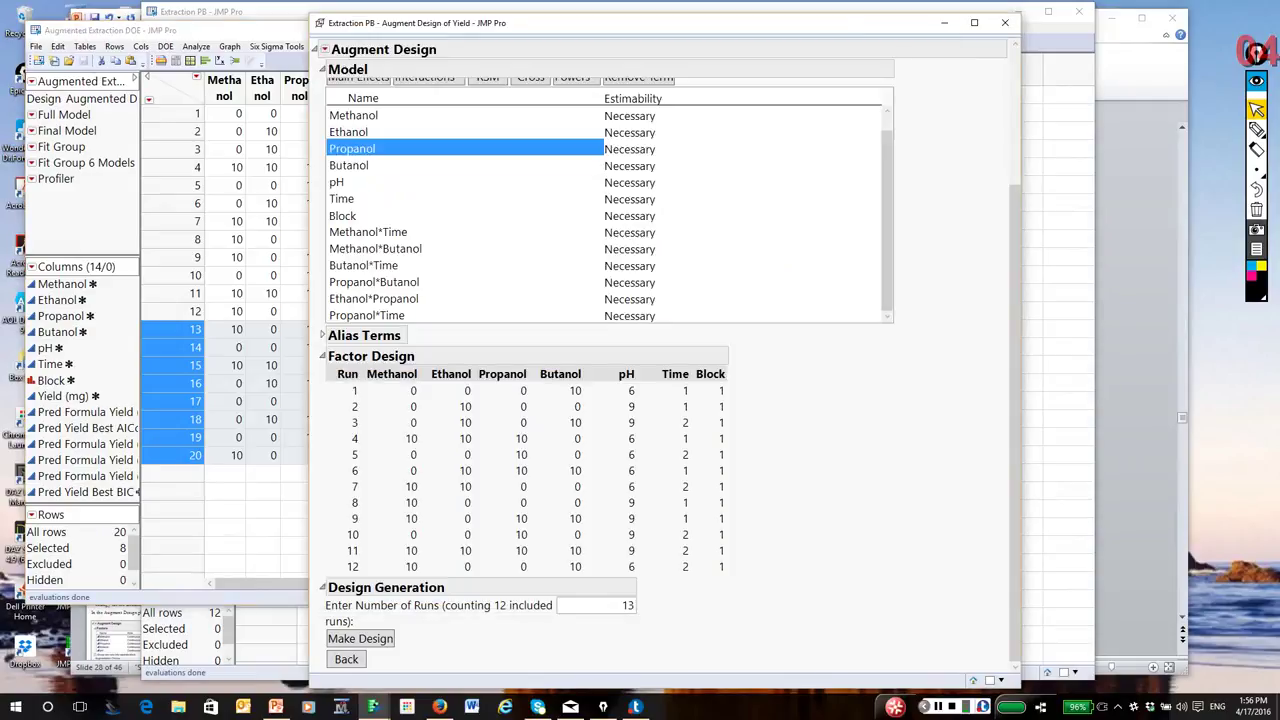
Set the total number of runs to 20, generate the augmented design and make its data table
left_click(592, 600)
type("20")
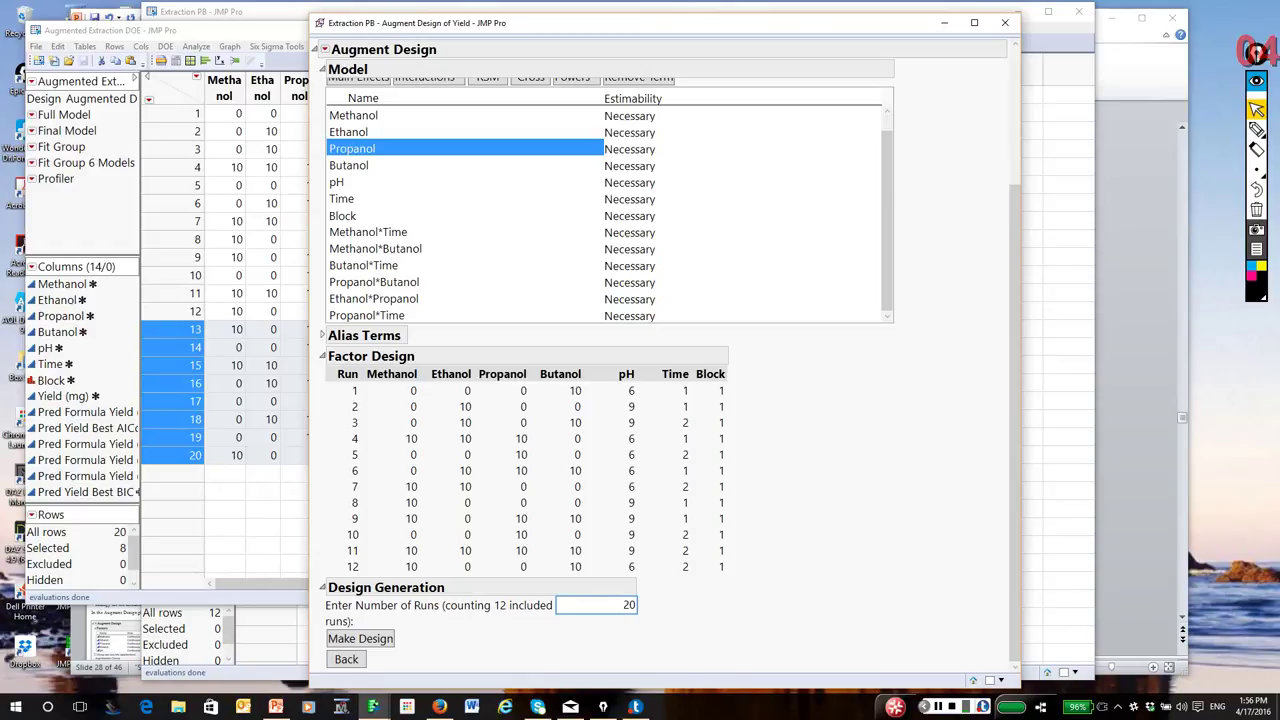
key("Return")
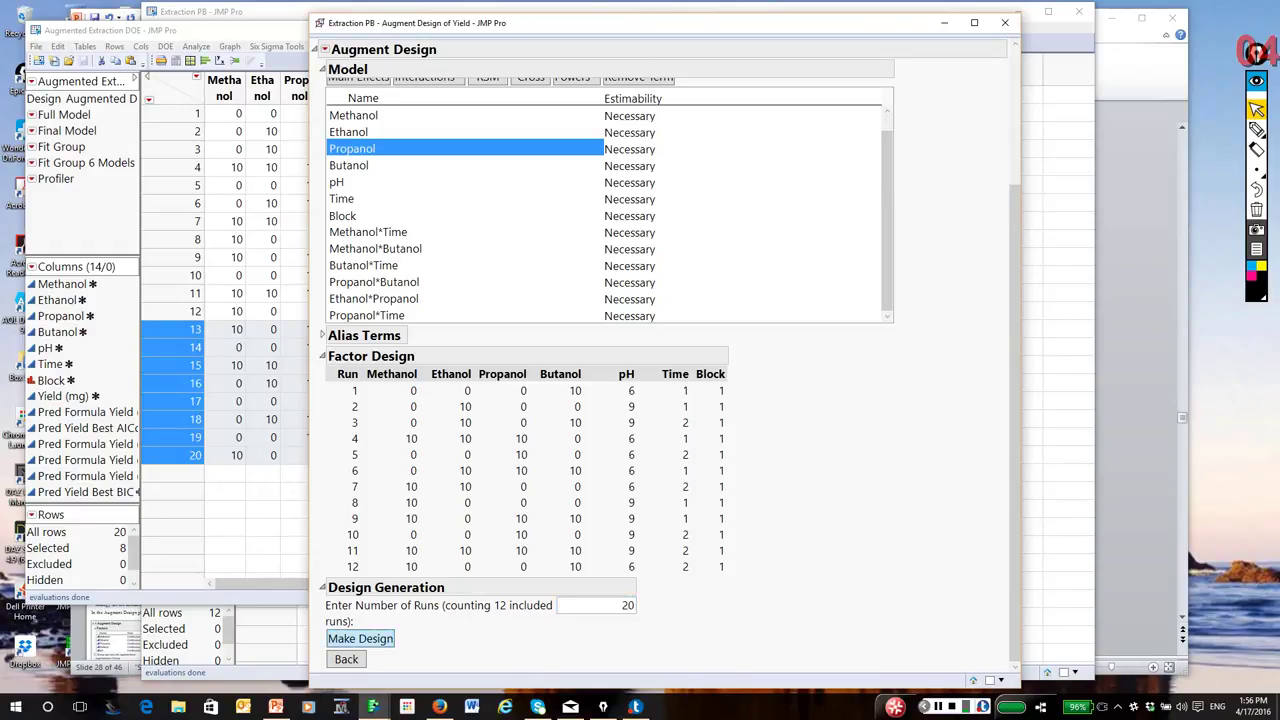
key("Return")
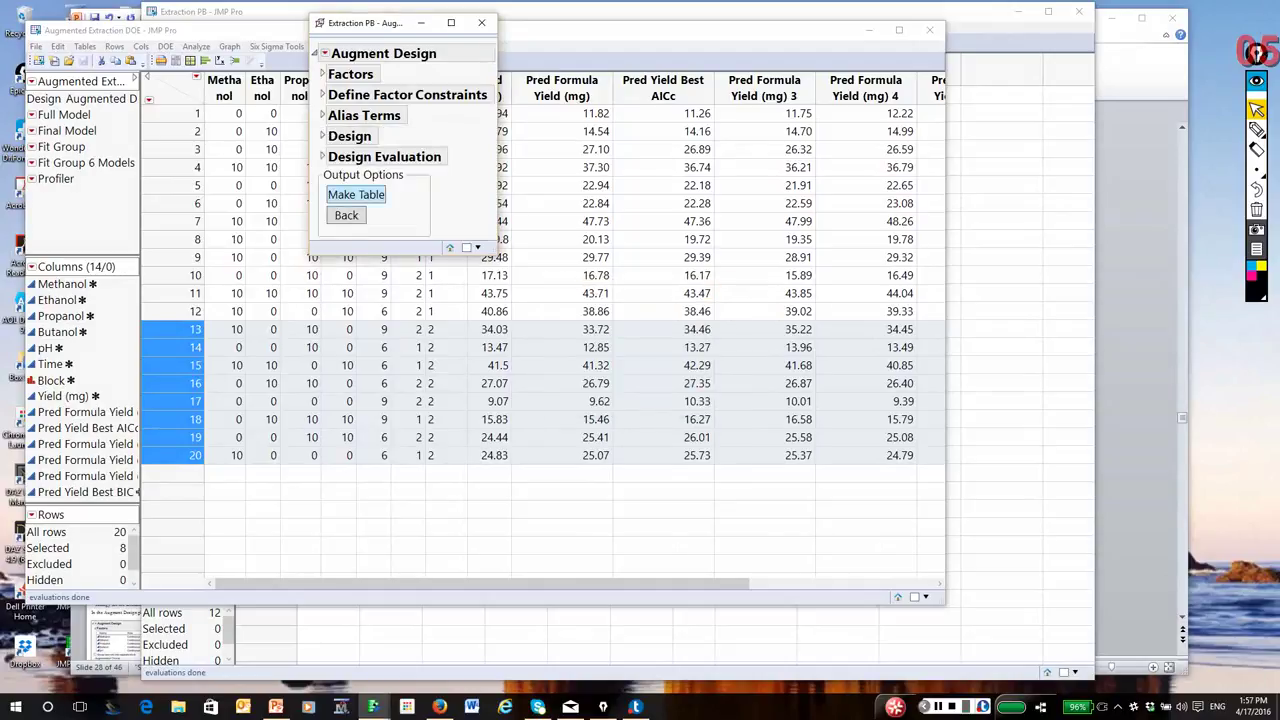
left_click(356, 194)
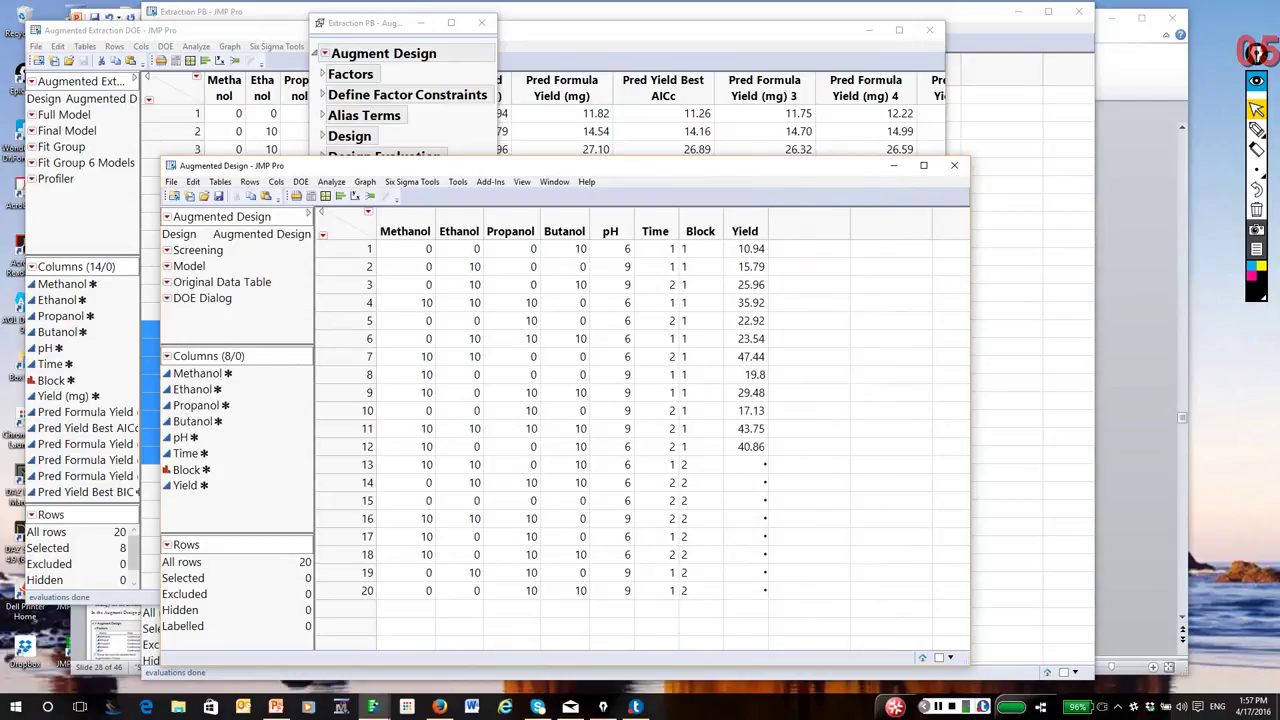
Run the Model script of the new Augmented Design table, check its full list of model effects, and close the Fit Model window
right_click(189, 266)
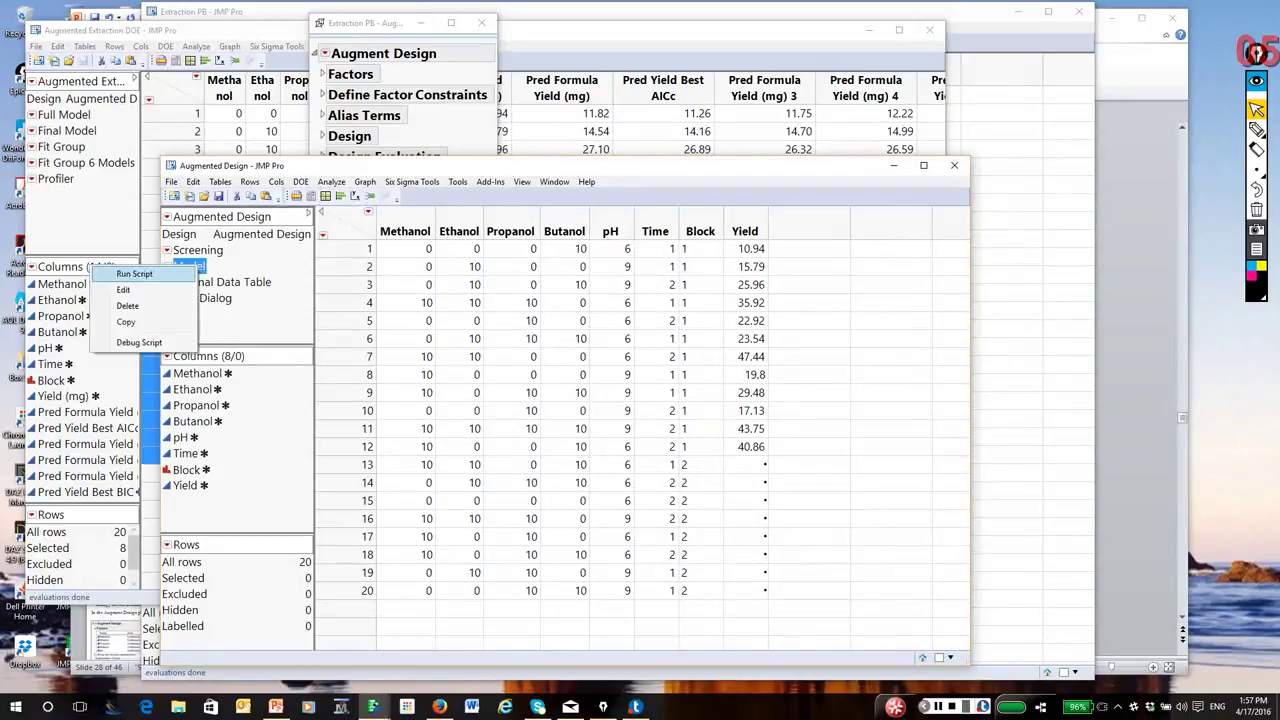
left_click(134, 274)
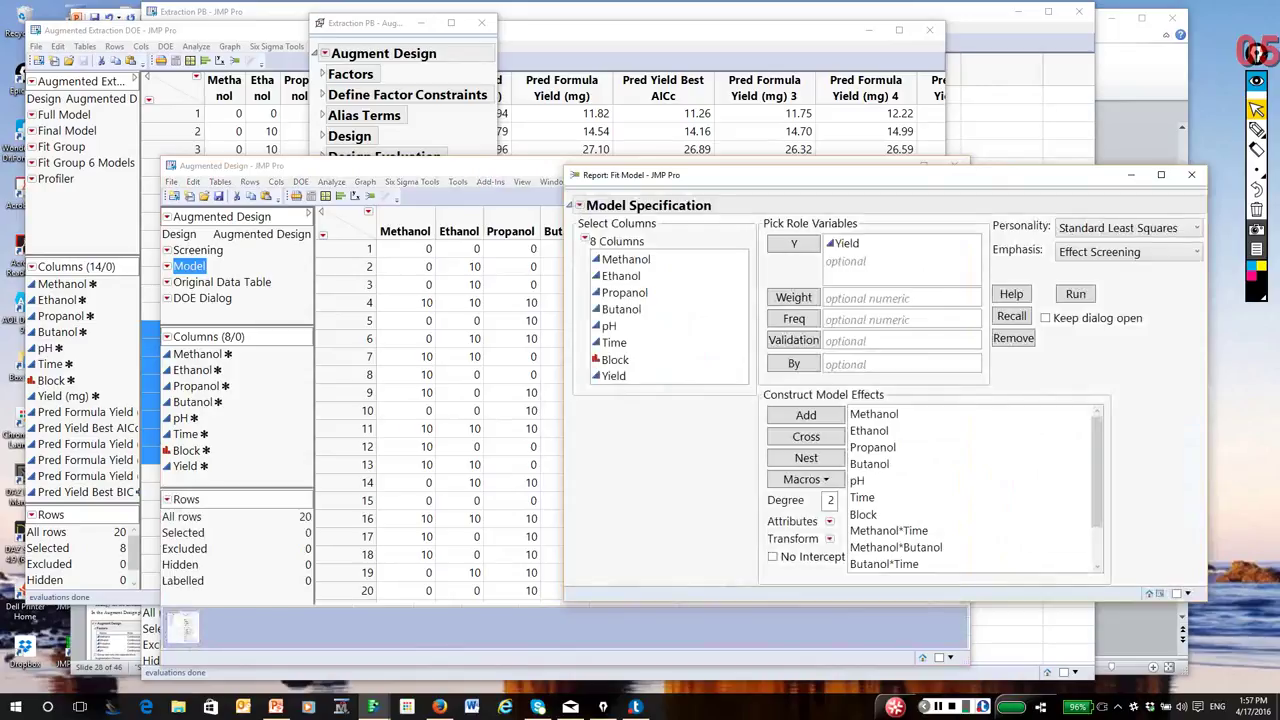
scroll(975, 490, "down", 1)
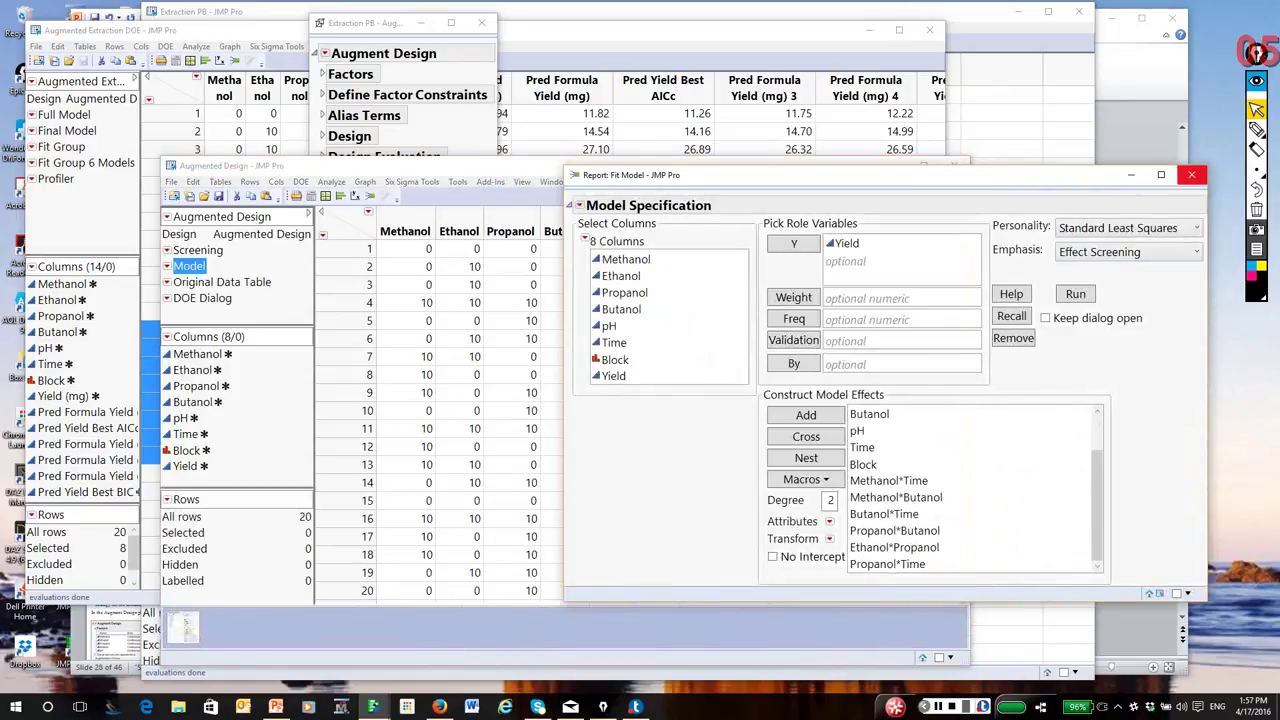
left_click(1191, 175)
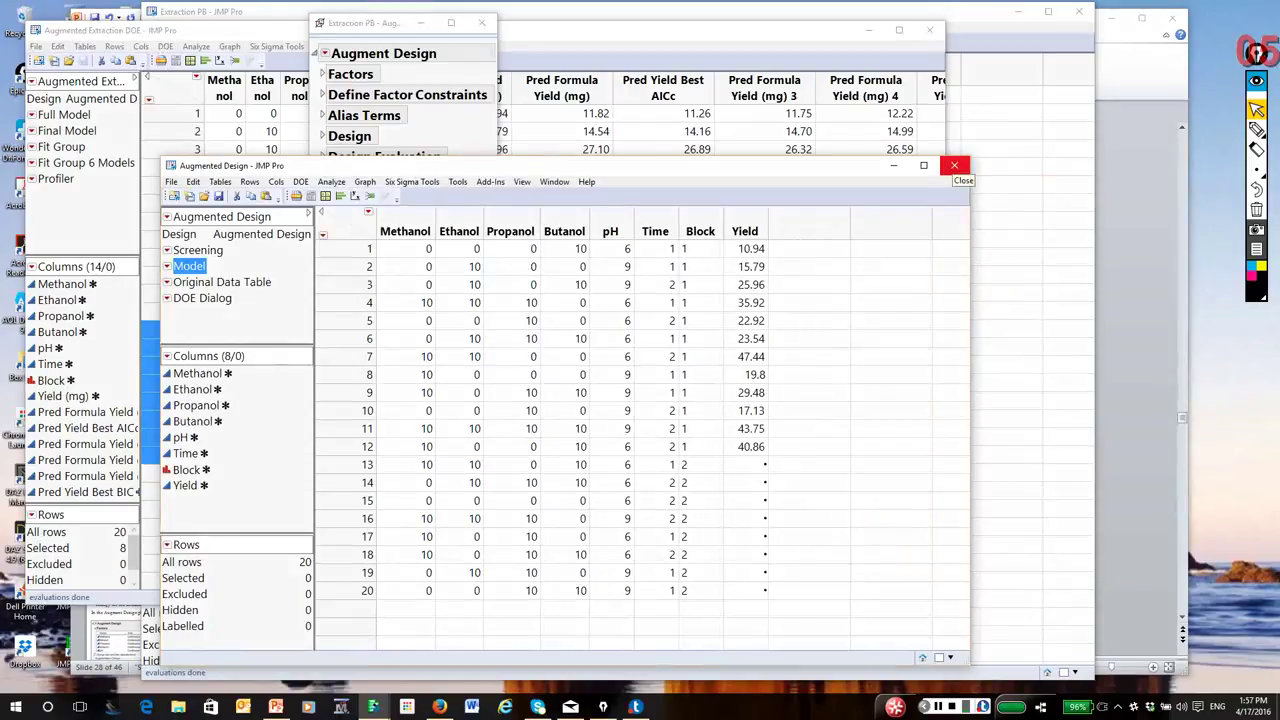
Close the new Augmented Design table and the Augment Design window
left_click(954, 166)
left_click(640, 377)
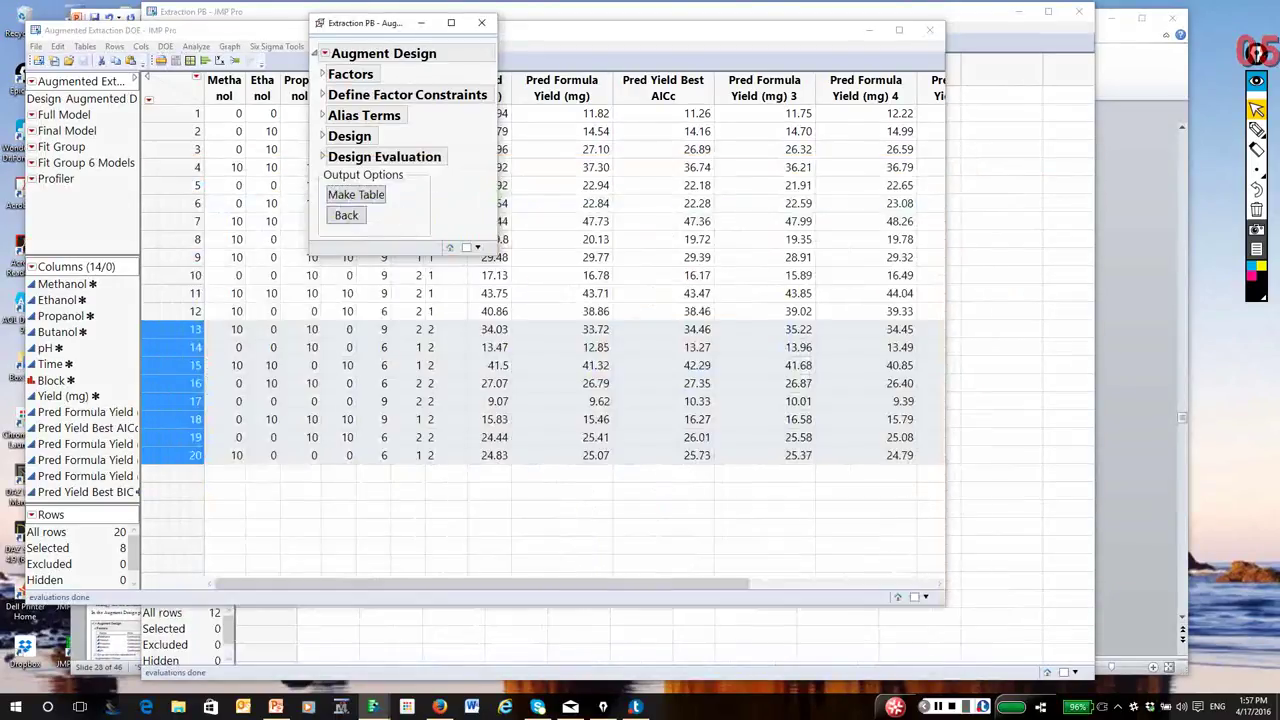
left_click(481, 22)
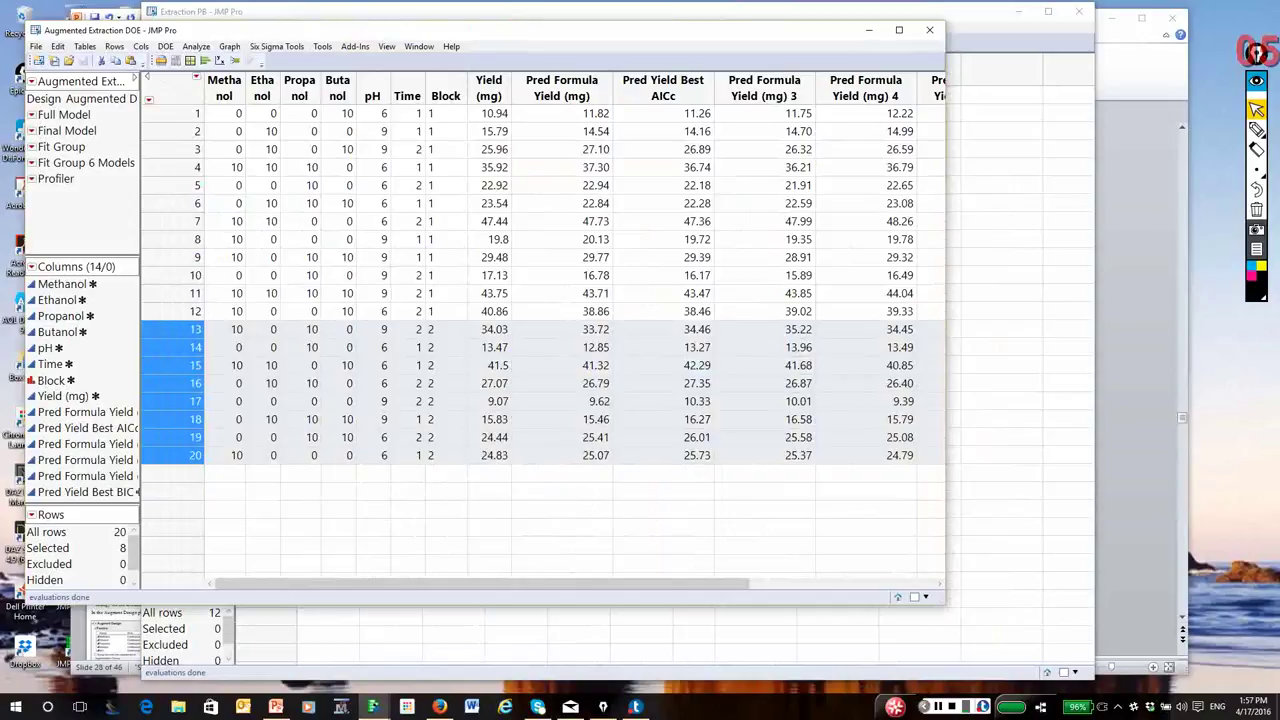
Run the Full Model script of Augmented Extraction DOE, examine the fit summary and parameter estimates for Yield, and close the report
key("Escape")
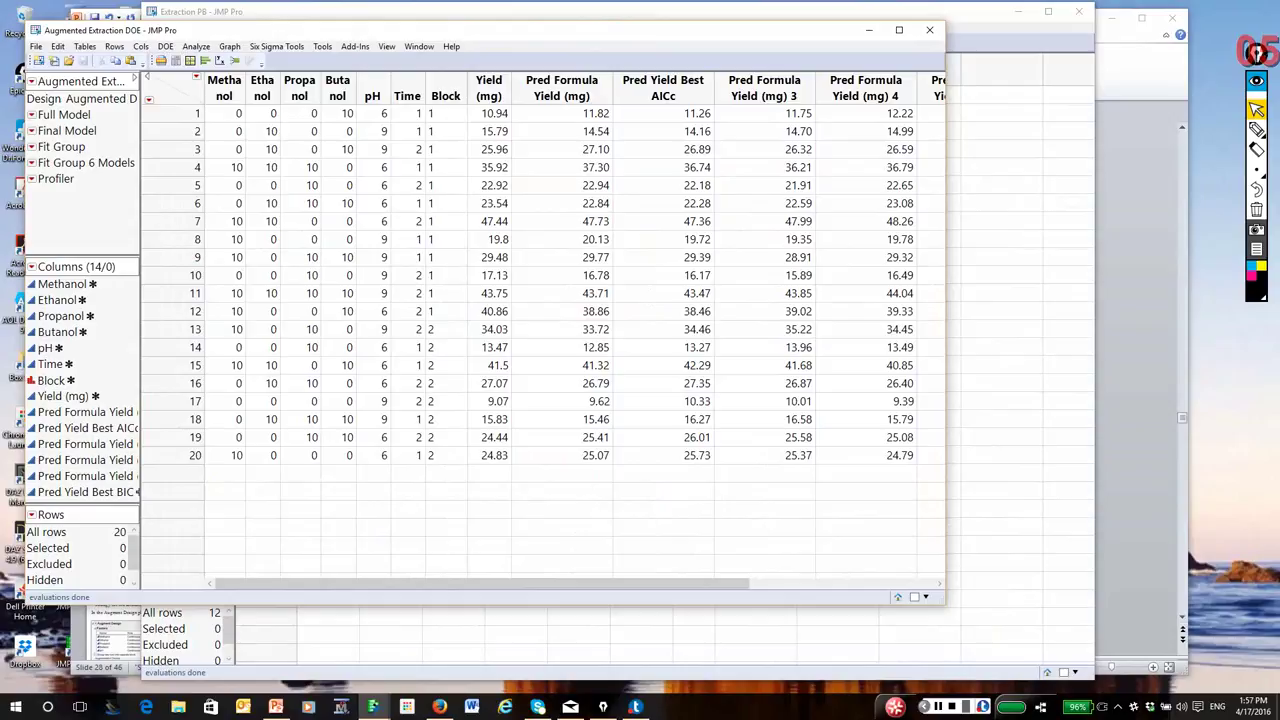
right_click(95, 115)
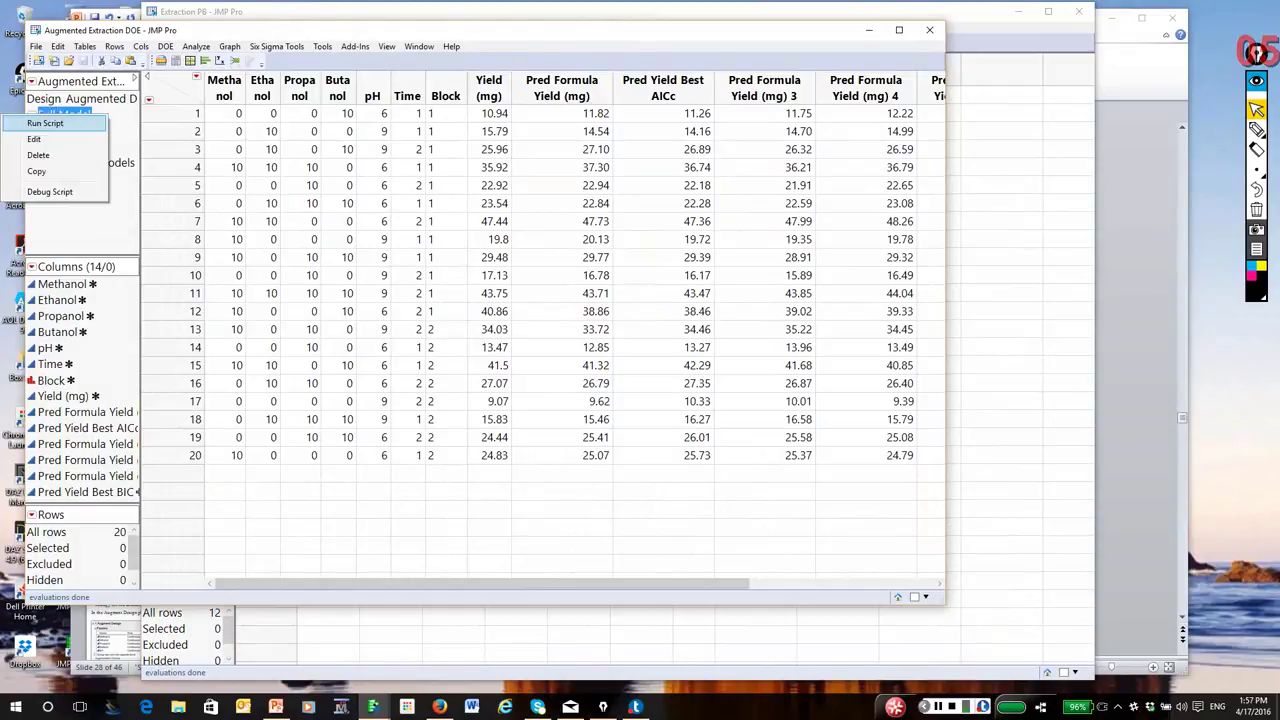
left_click(45, 123)
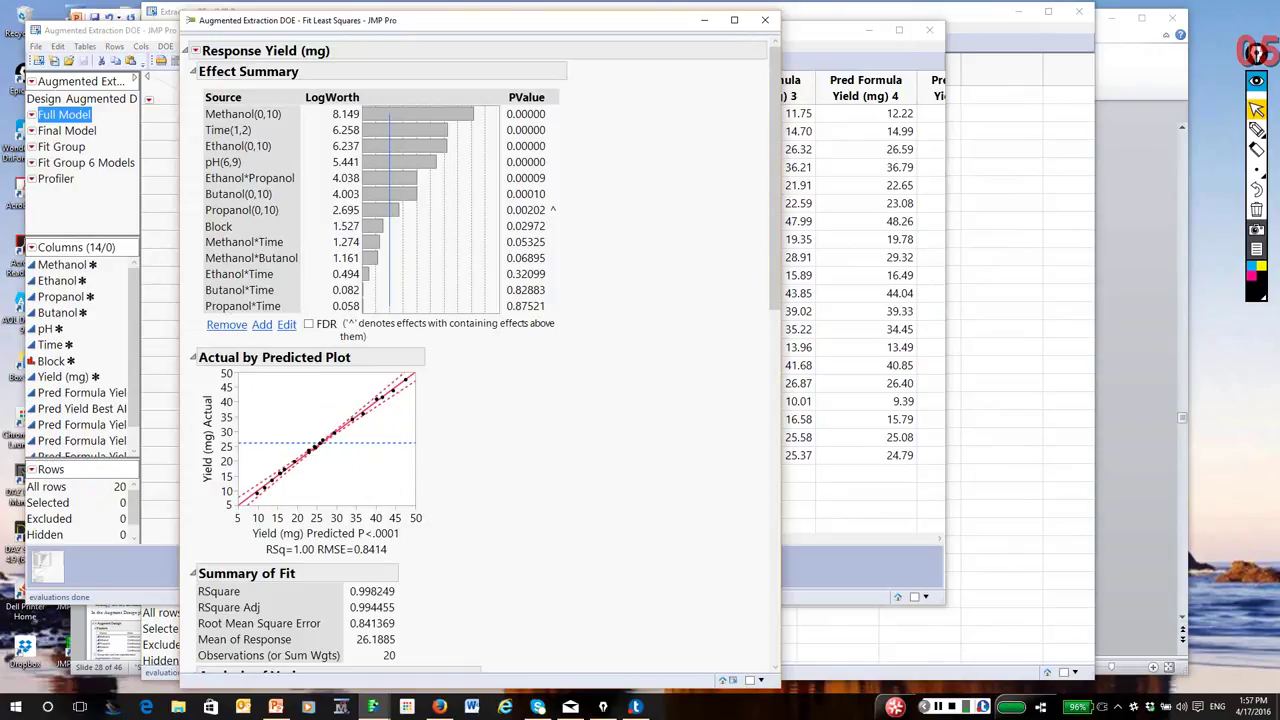
scroll(480, 360, "down", 8)
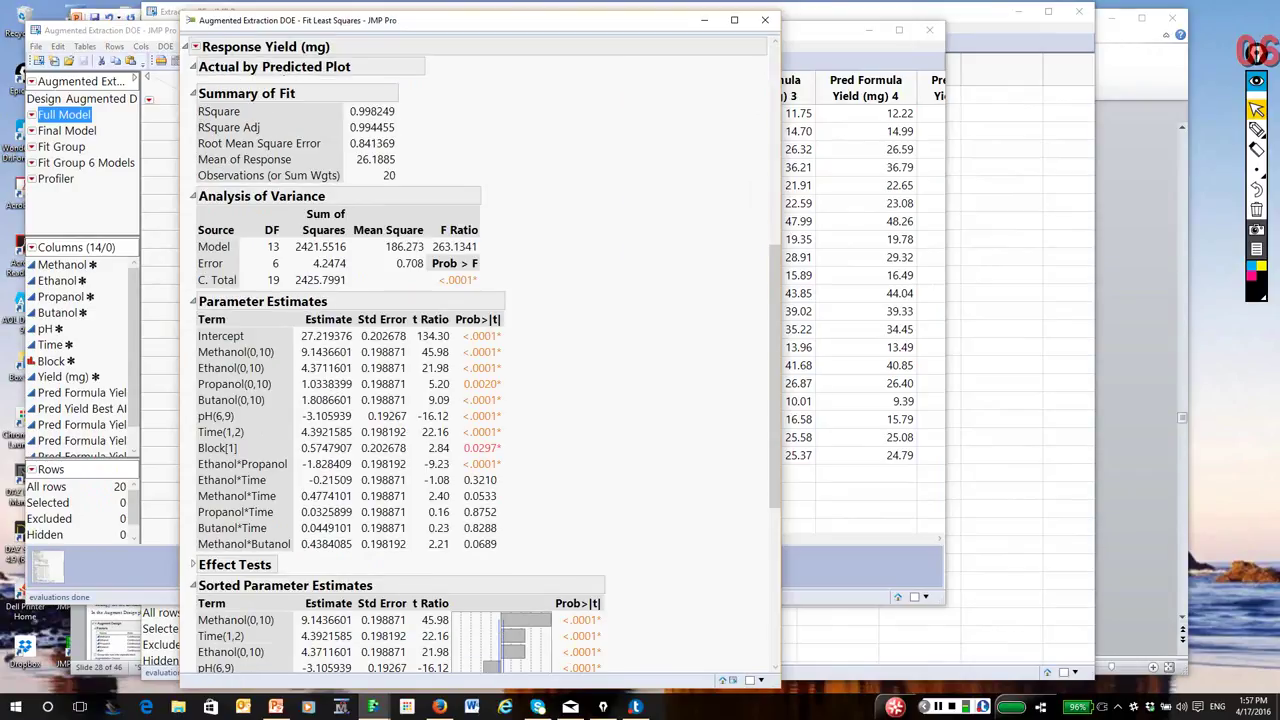
scroll(480, 360, "down", 3)
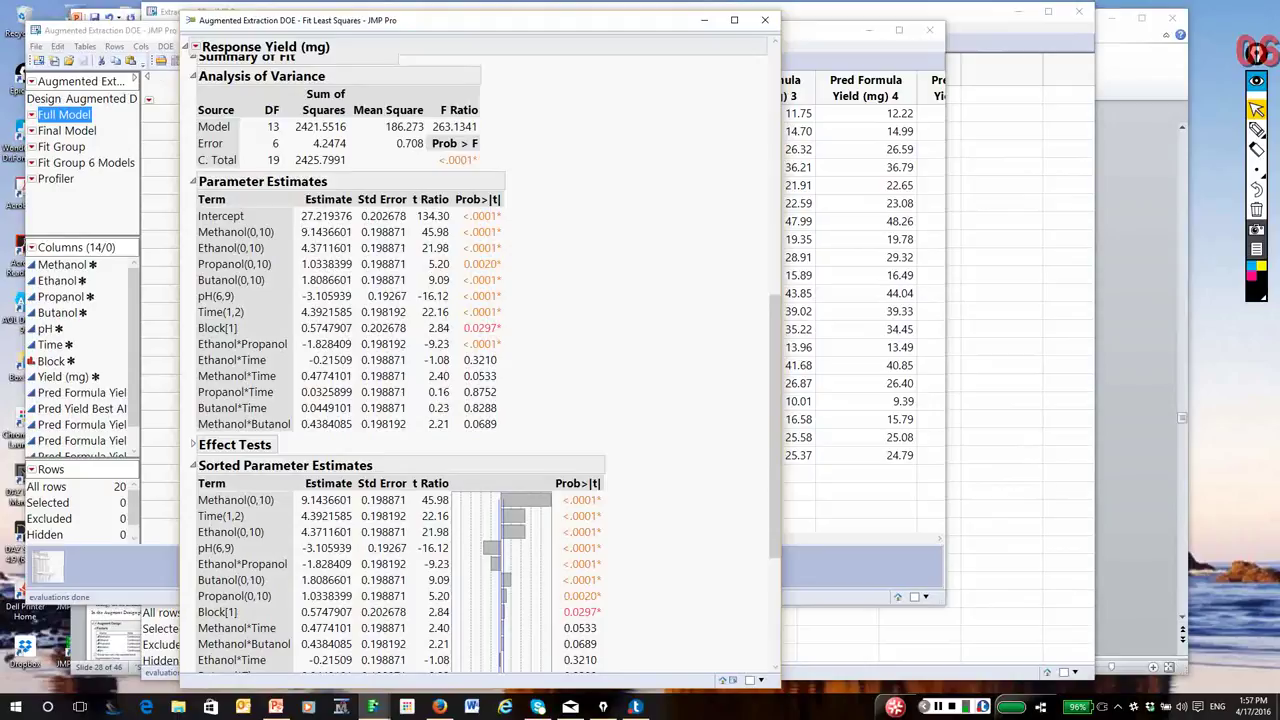
scroll(480, 360, "down", 5)
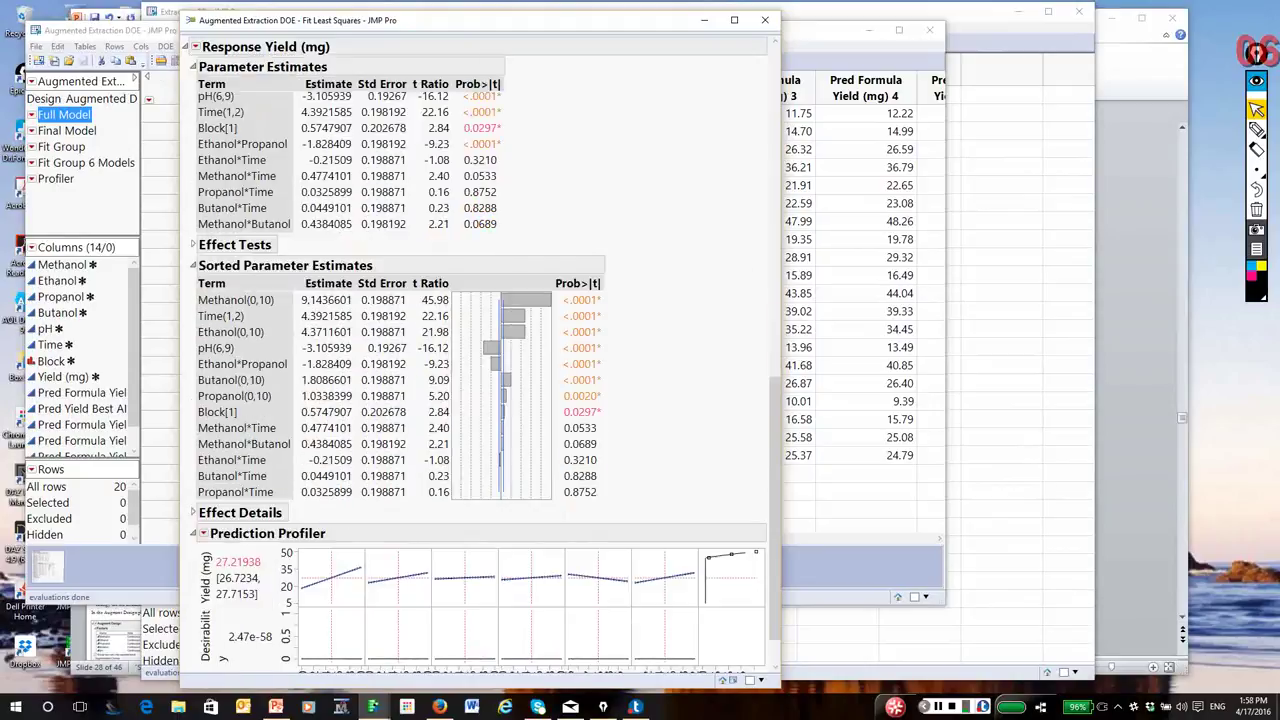
scroll(480, 400, "up", 4)
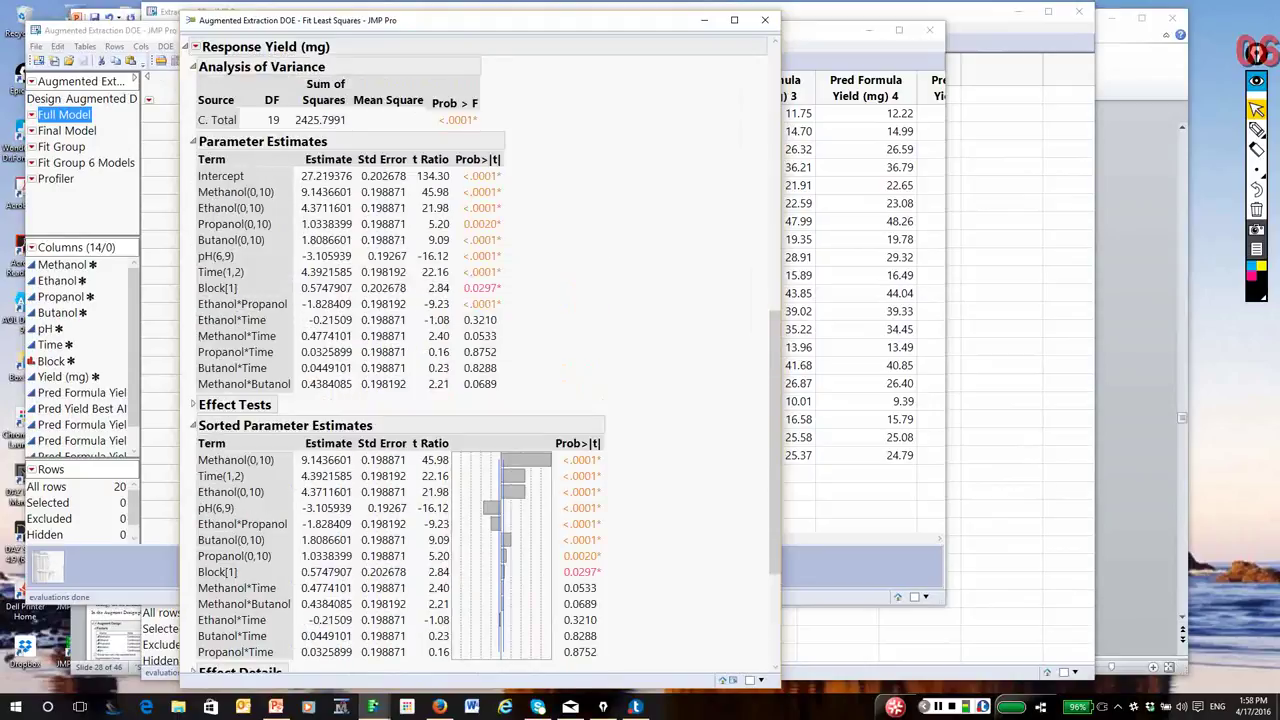
scroll(480, 360, "up", 4)
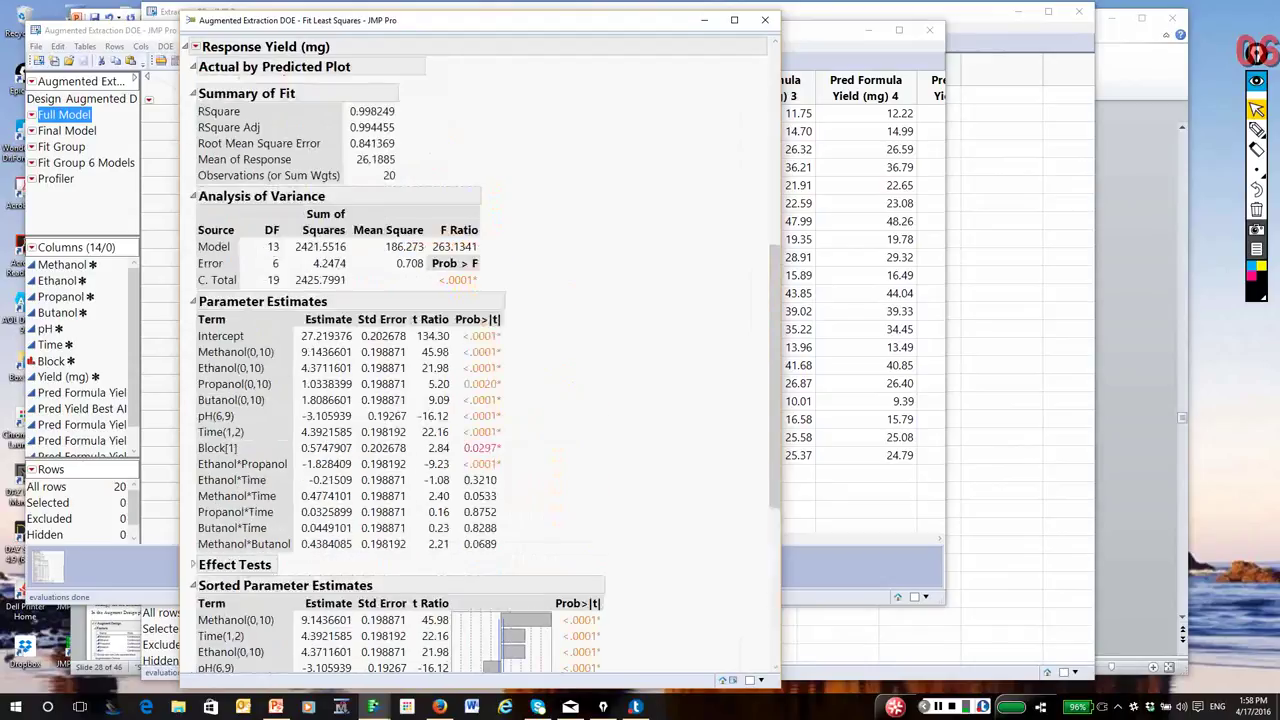
left_click(764, 20)
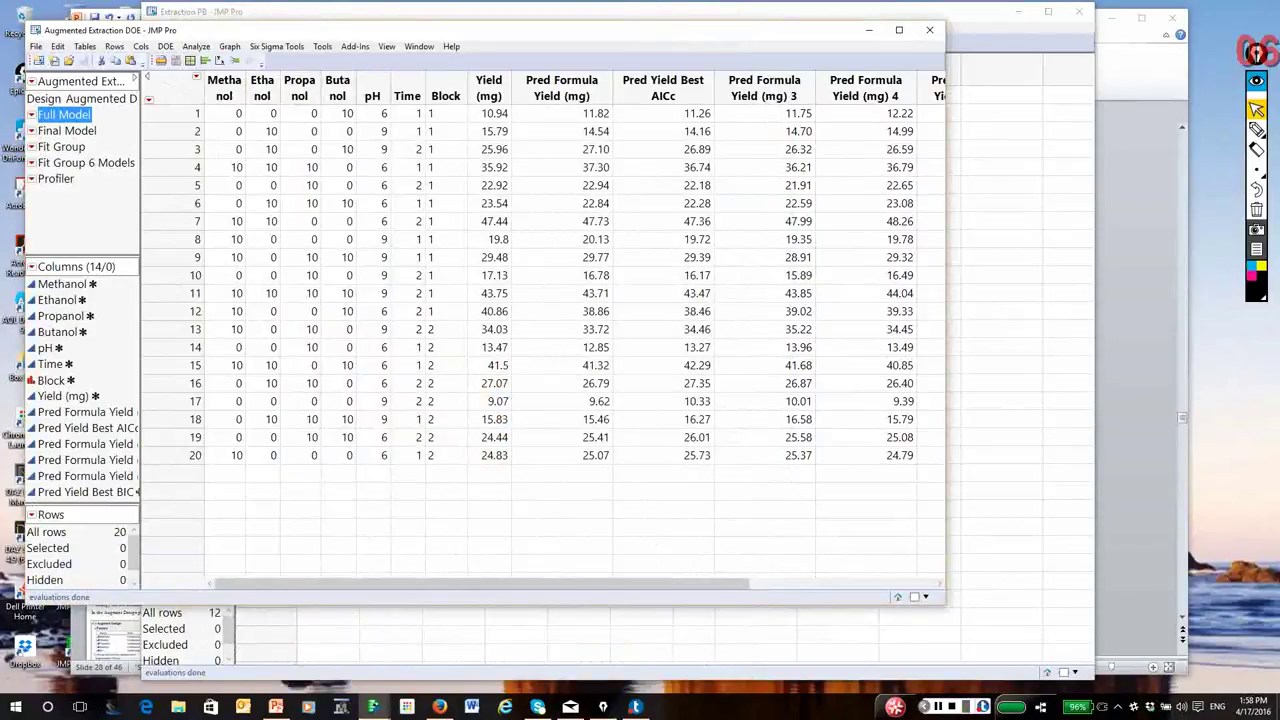
Reposition the Augmented Extraction DOE table window and run its Fit Group 6 Models script
left_click_drag(500, 30, 610, 51)
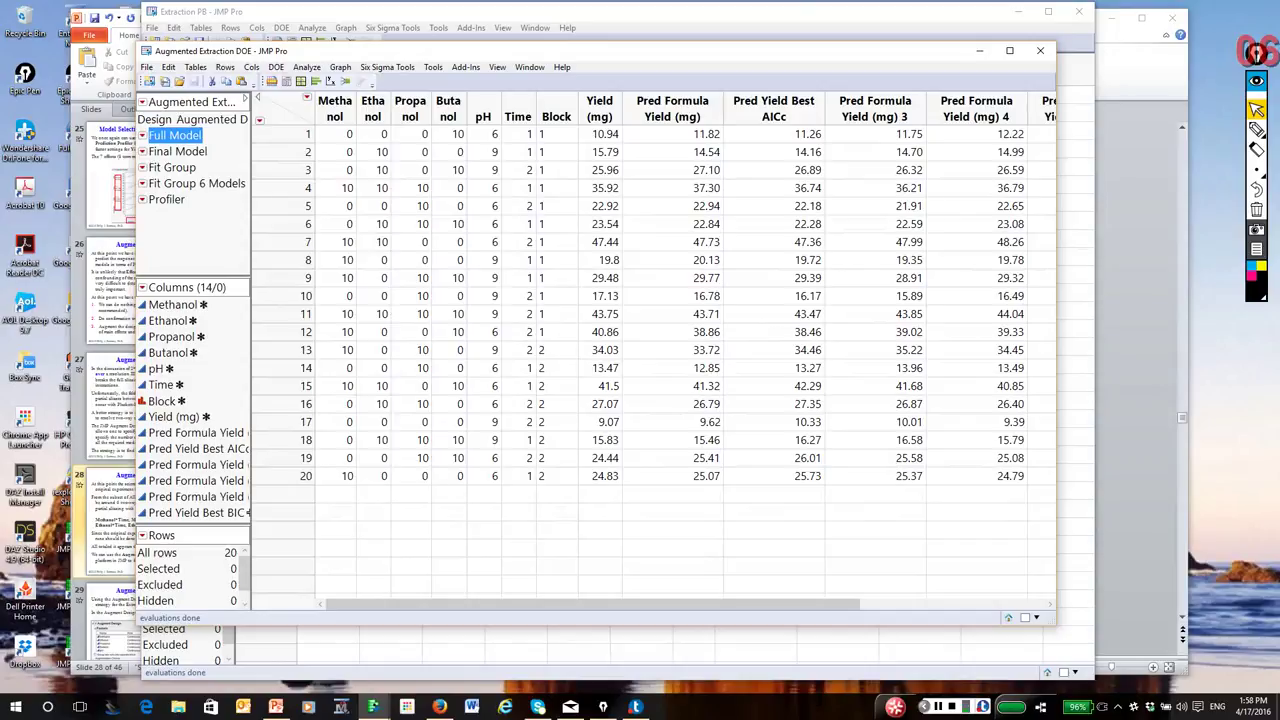
right_click(197, 183)
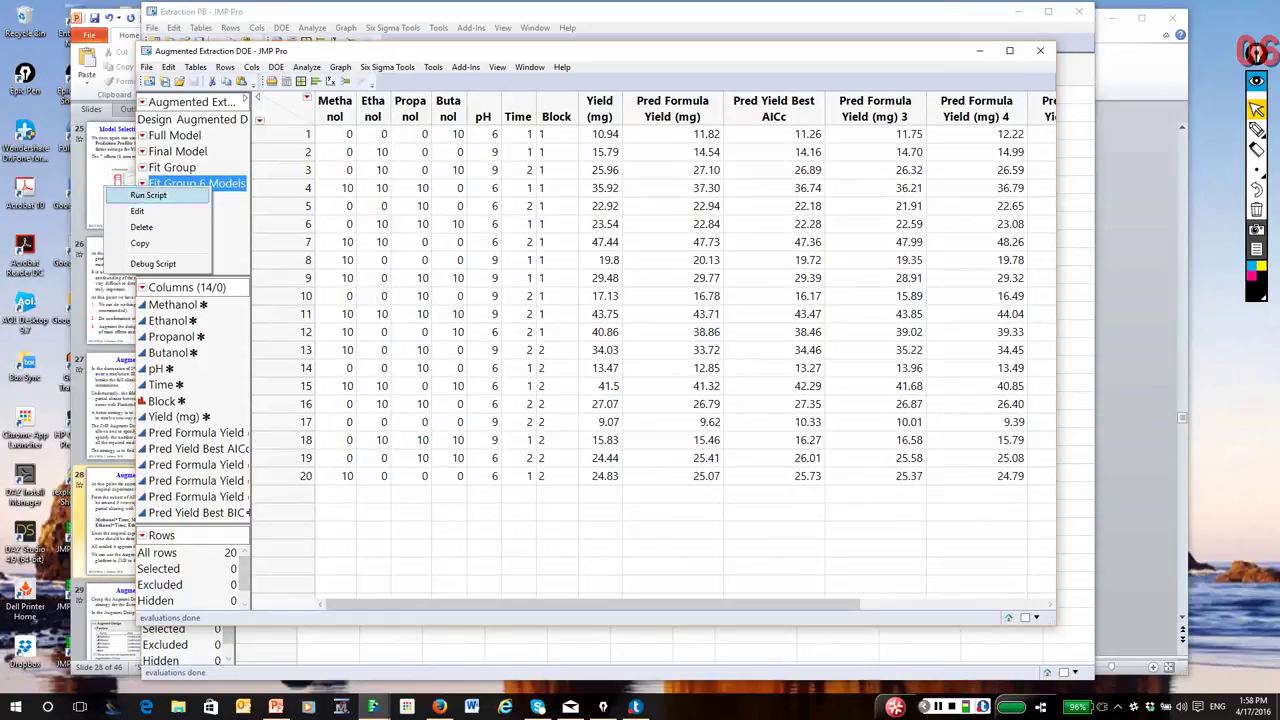
key("Return")
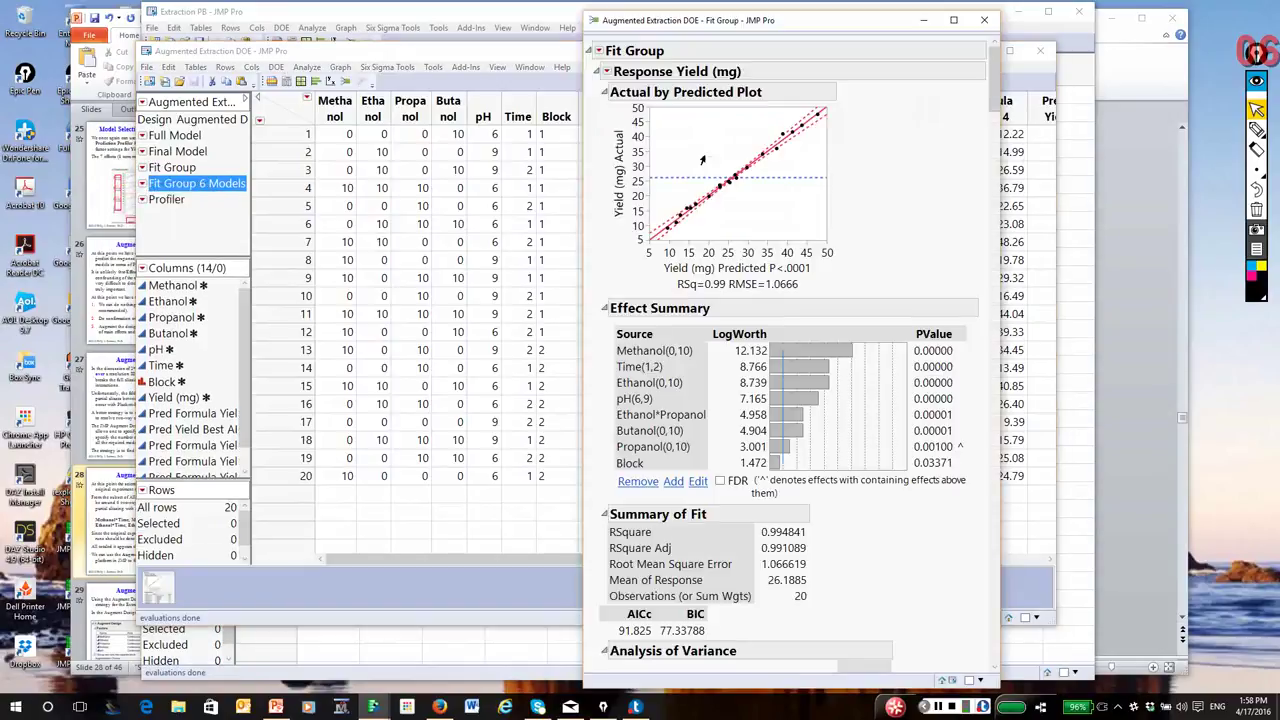
Examine the fit statistics, effect summaries and parameter estimates of the candidate Yield models through to the last model in the Fit Group report
scroll(803, 208, "down", 3)
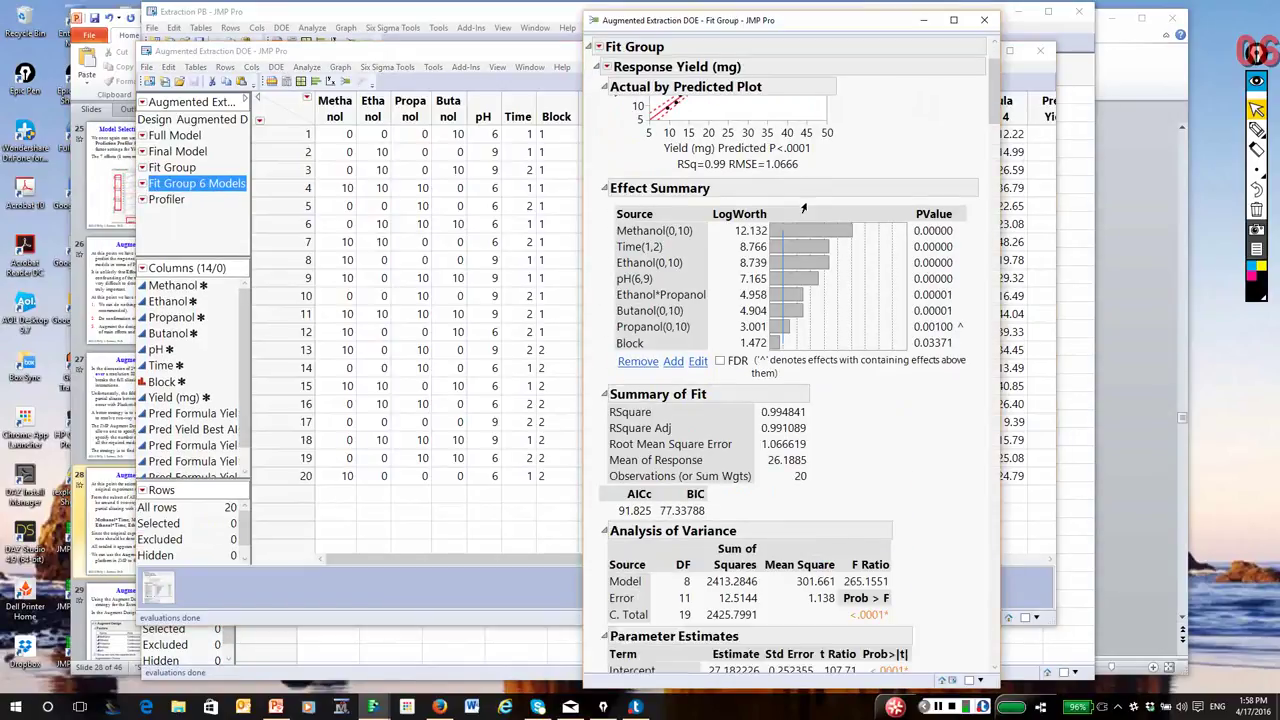
scroll(803, 208, "down", 5)
scroll(803, 207, "down", 10)
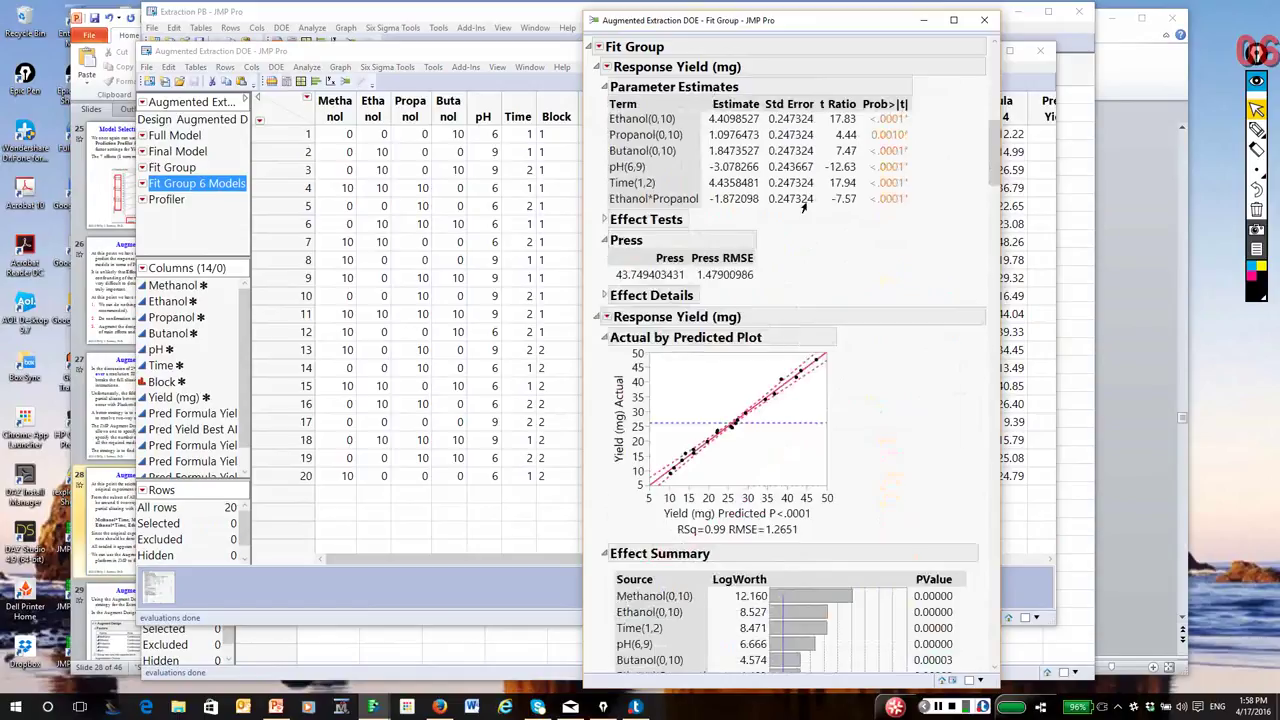
scroll(803, 207, "down", 15)
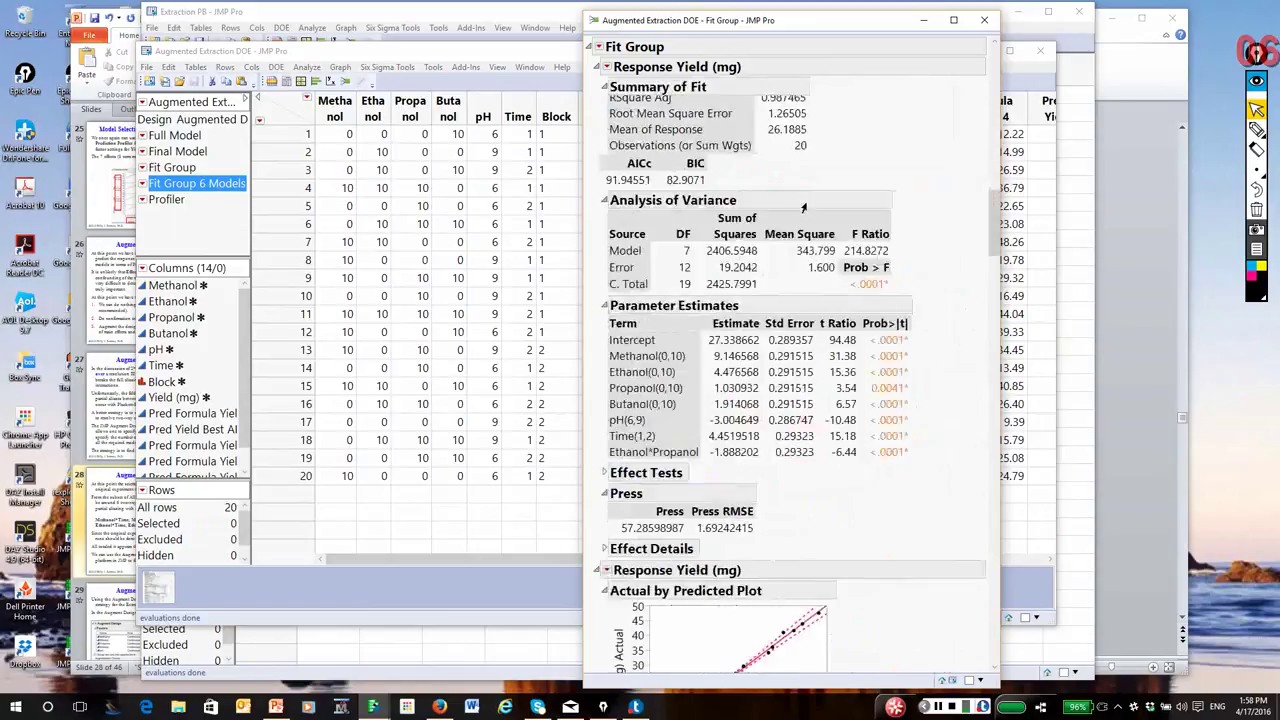
scroll(803, 208, "down", 10)
scroll(803, 207, "down", 15)
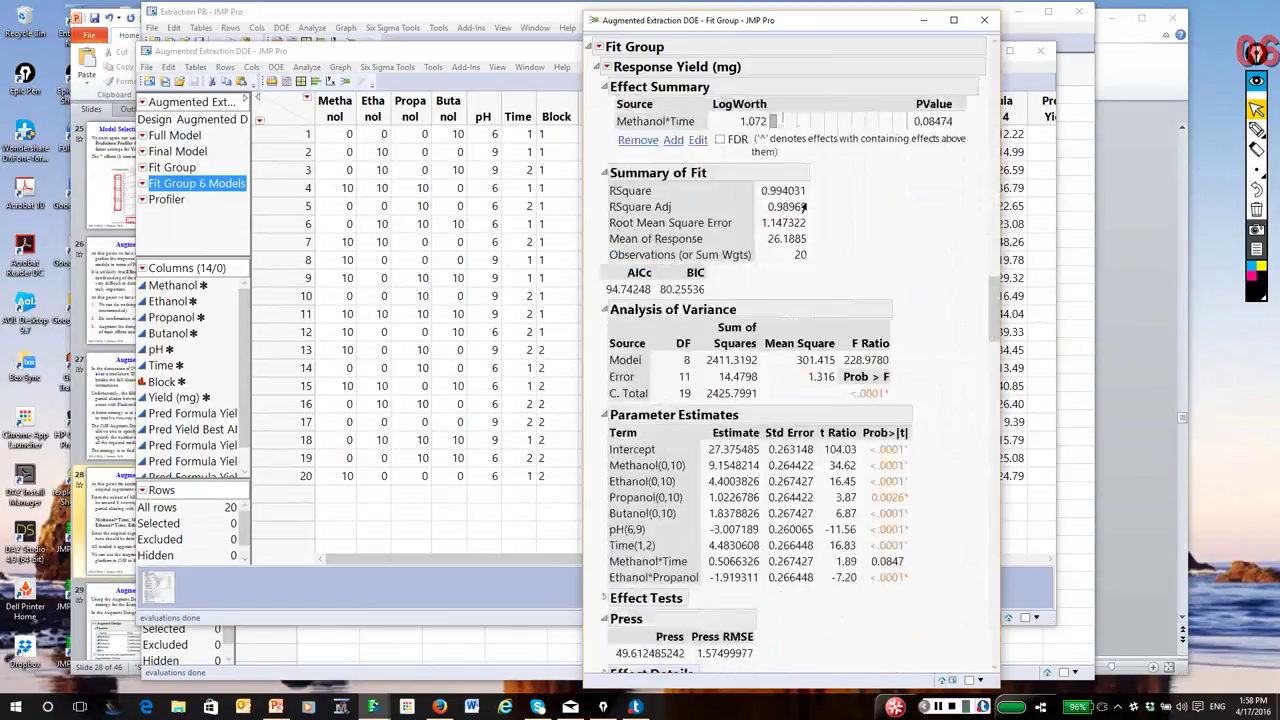
scroll(803, 207, "down", 6)
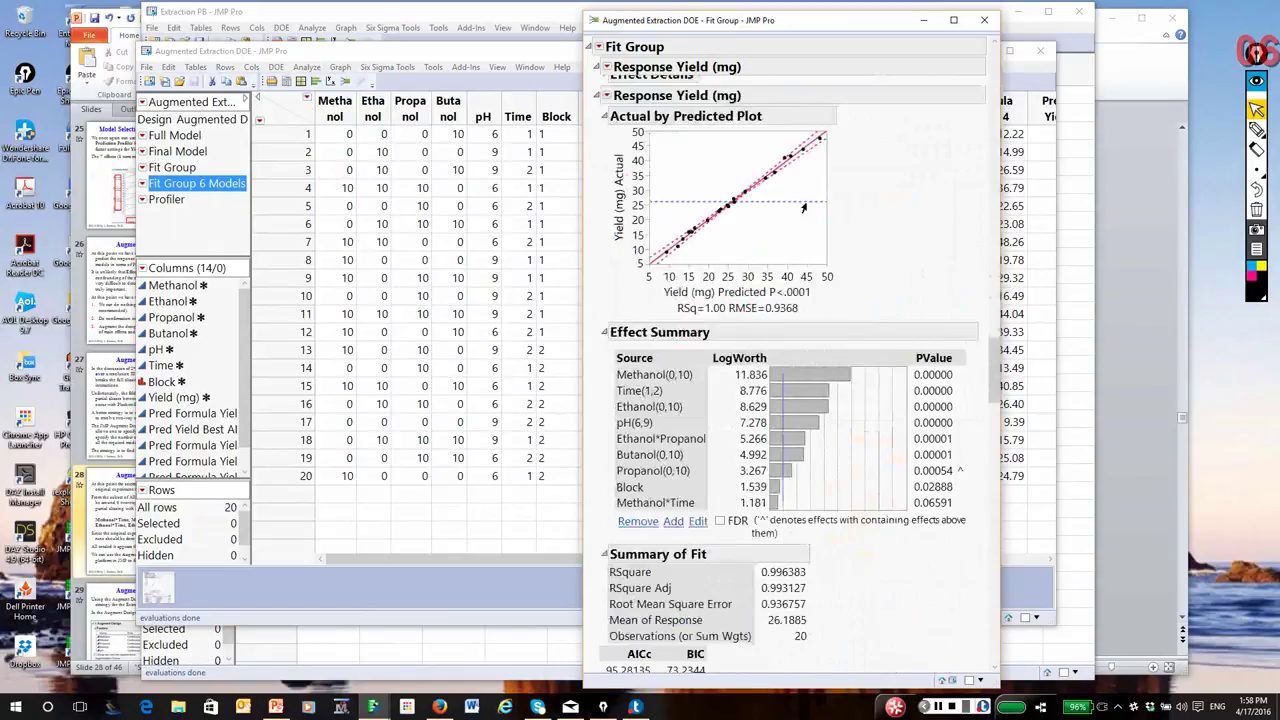
scroll(803, 207, "down", 6)
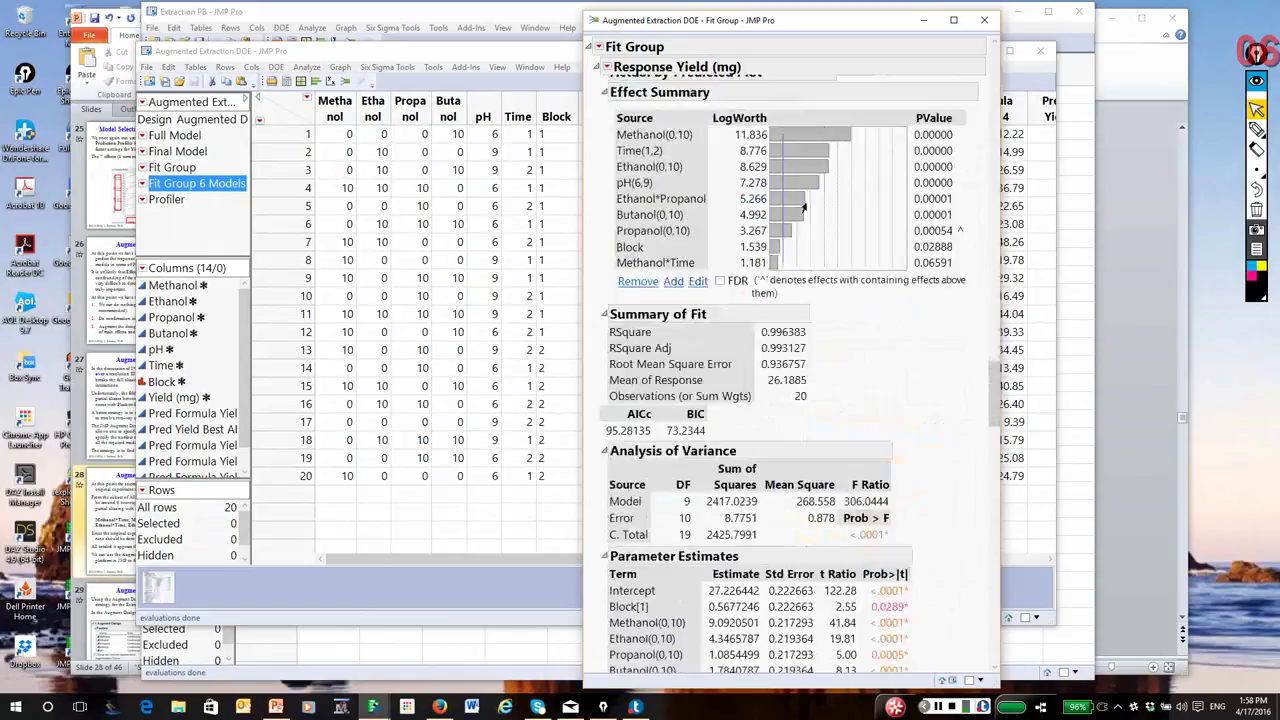
scroll(803, 207, "down", 18)
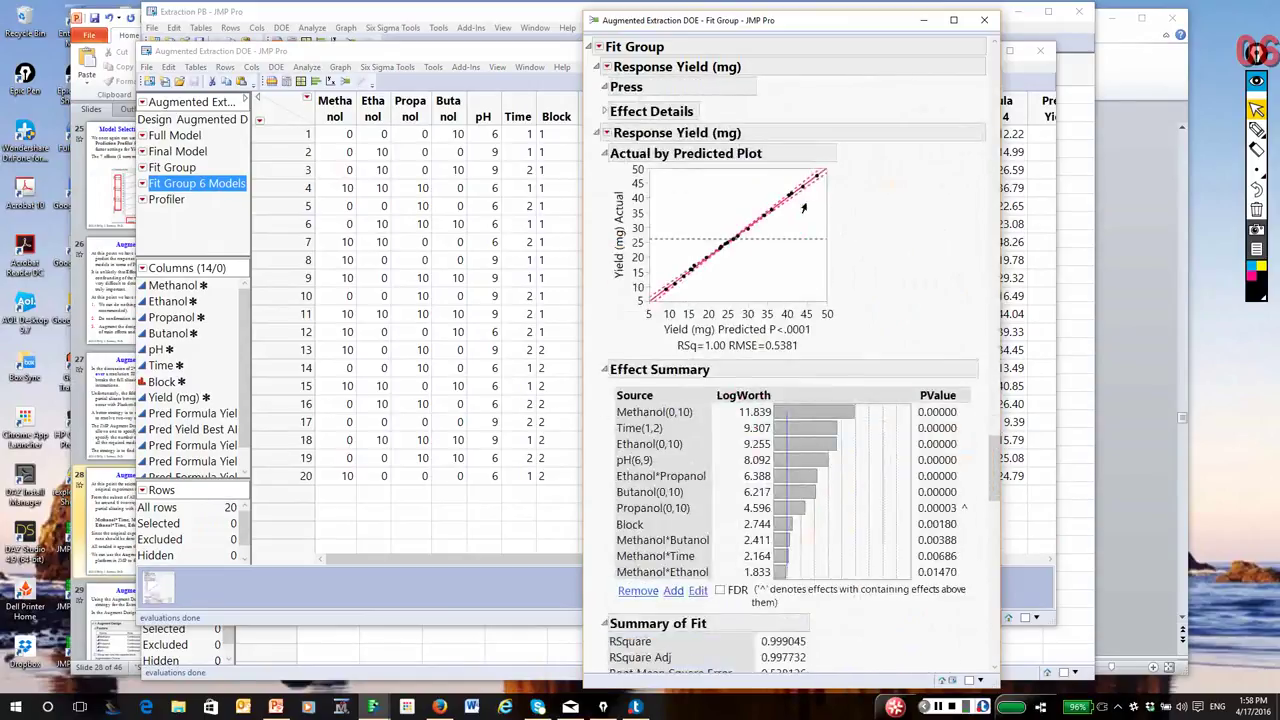
scroll(803, 207, "up", 12)
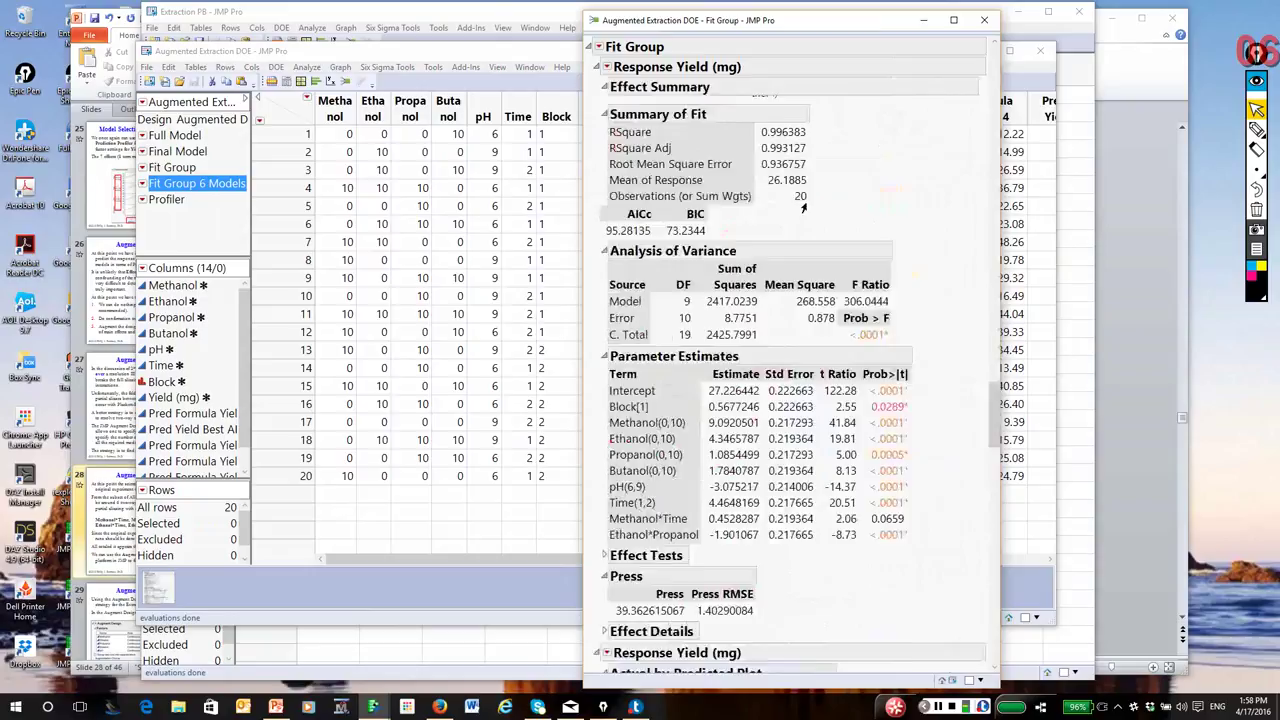
scroll(803, 207, "down", 7)
scroll(803, 207, "down", 6)
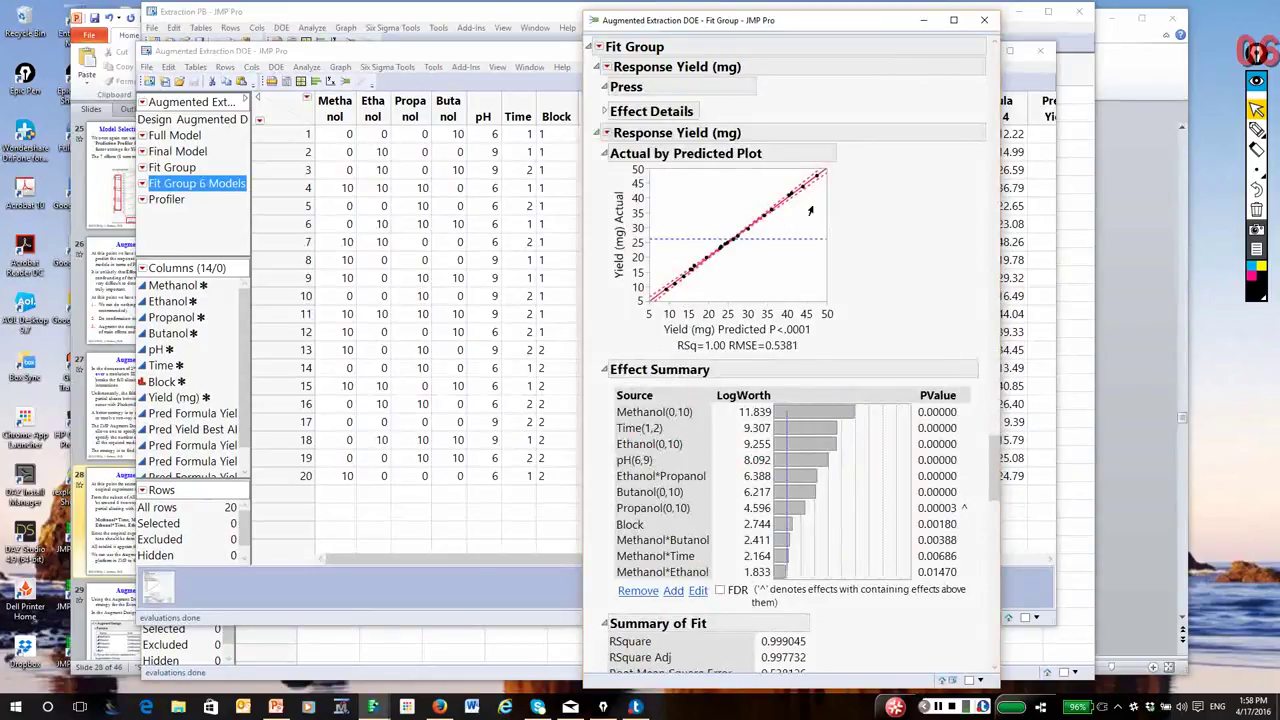
left_click_drag(994, 468, 994, 628)
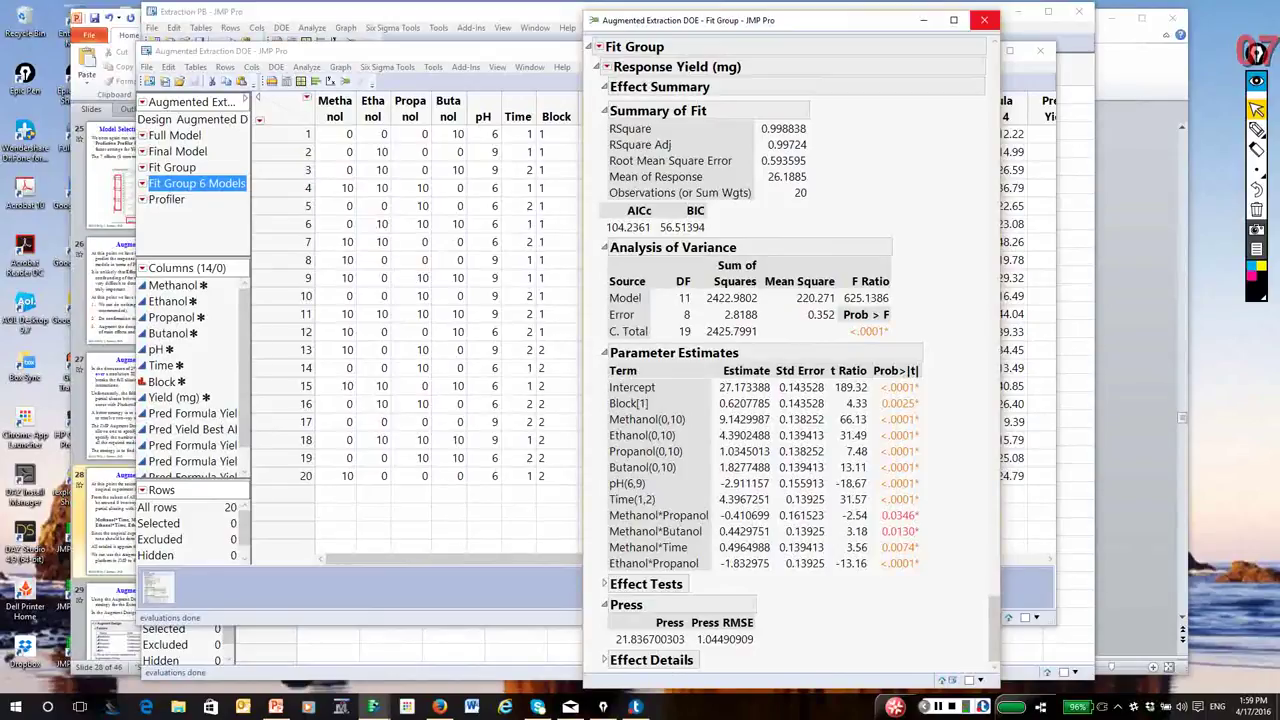
Close the Fit Group report and examine the saved Yield prediction columns, including Pred Yield Best BIC and Pred Yield Best AICc
left_click(984, 19)
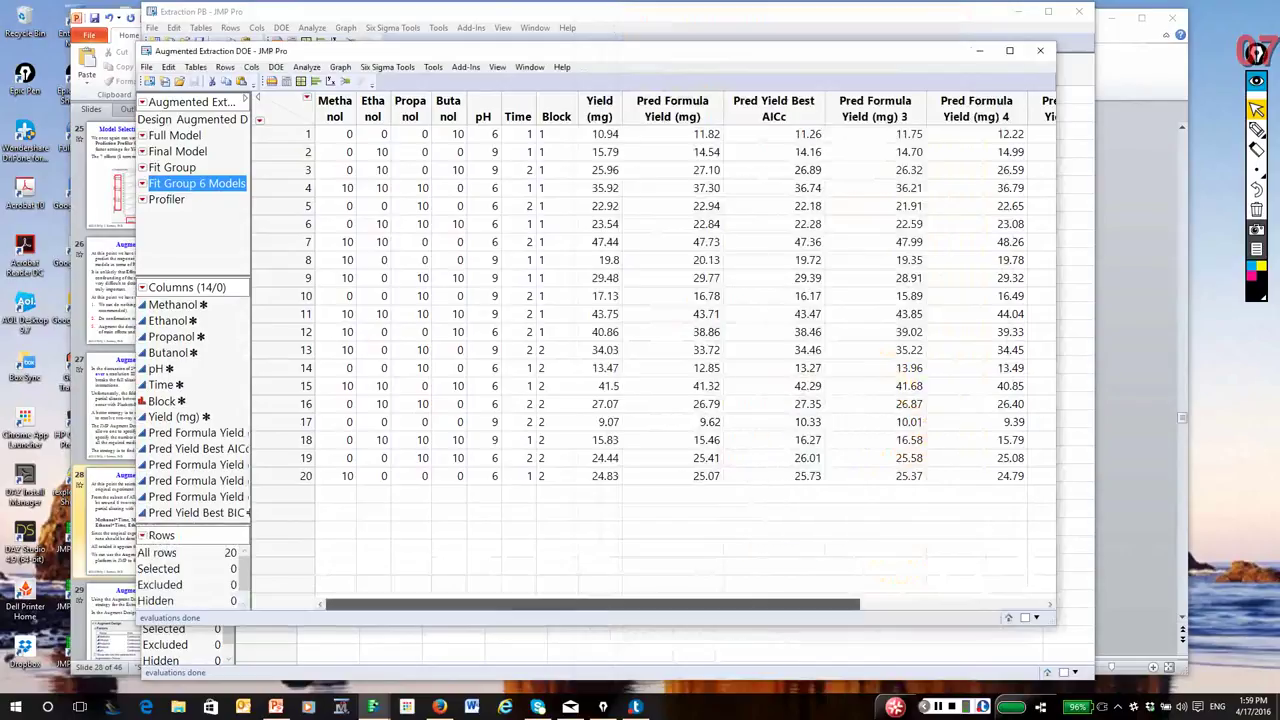
left_click_drag(592, 604, 776, 604)
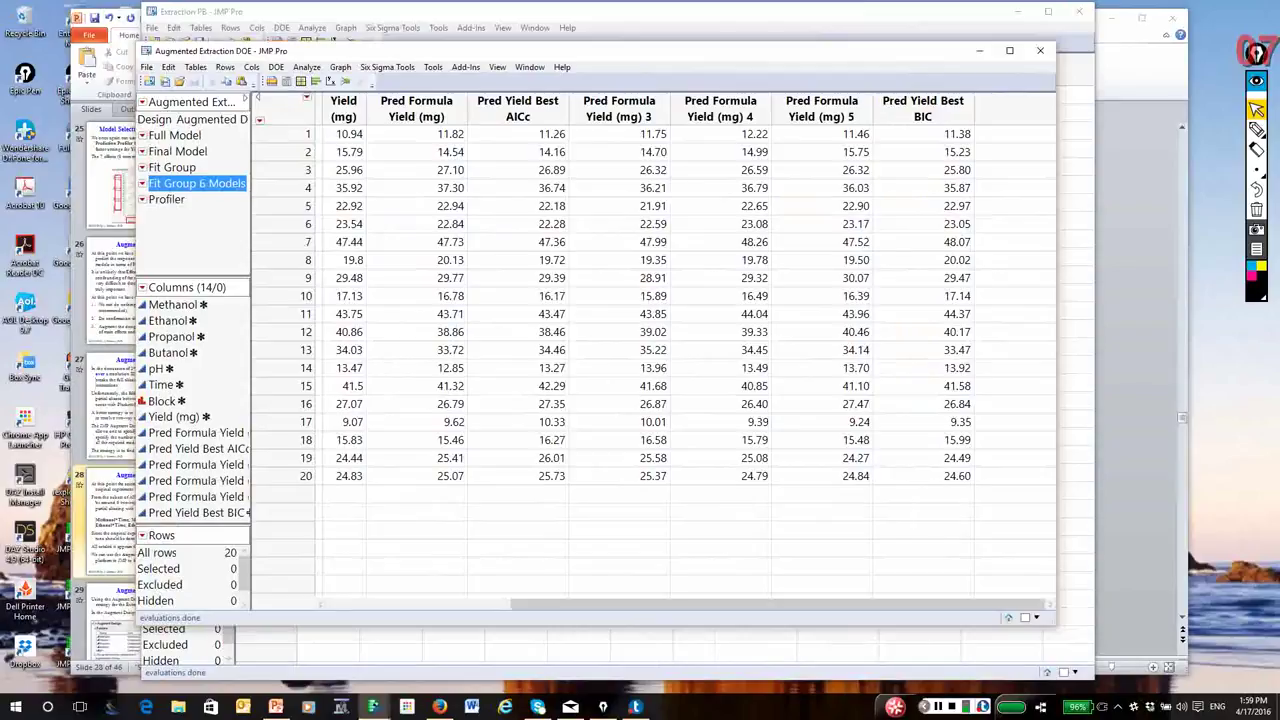
left_click(922, 108)
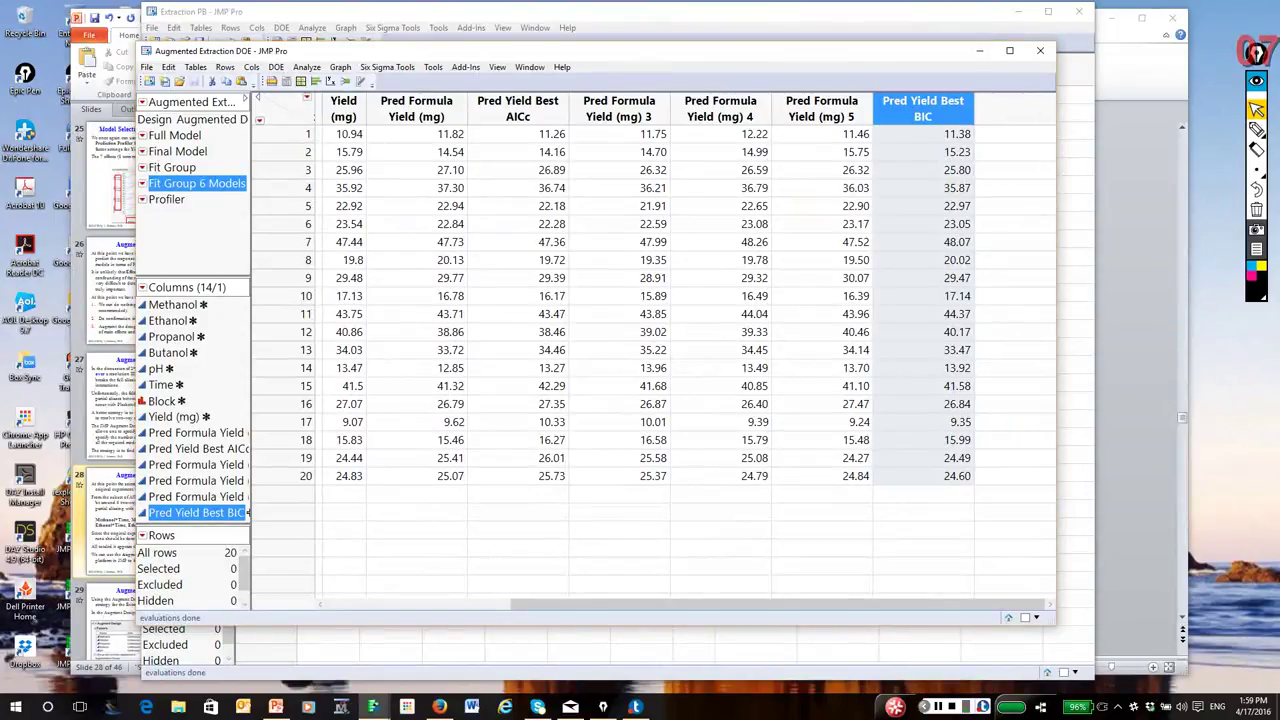
left_click(555, 102)
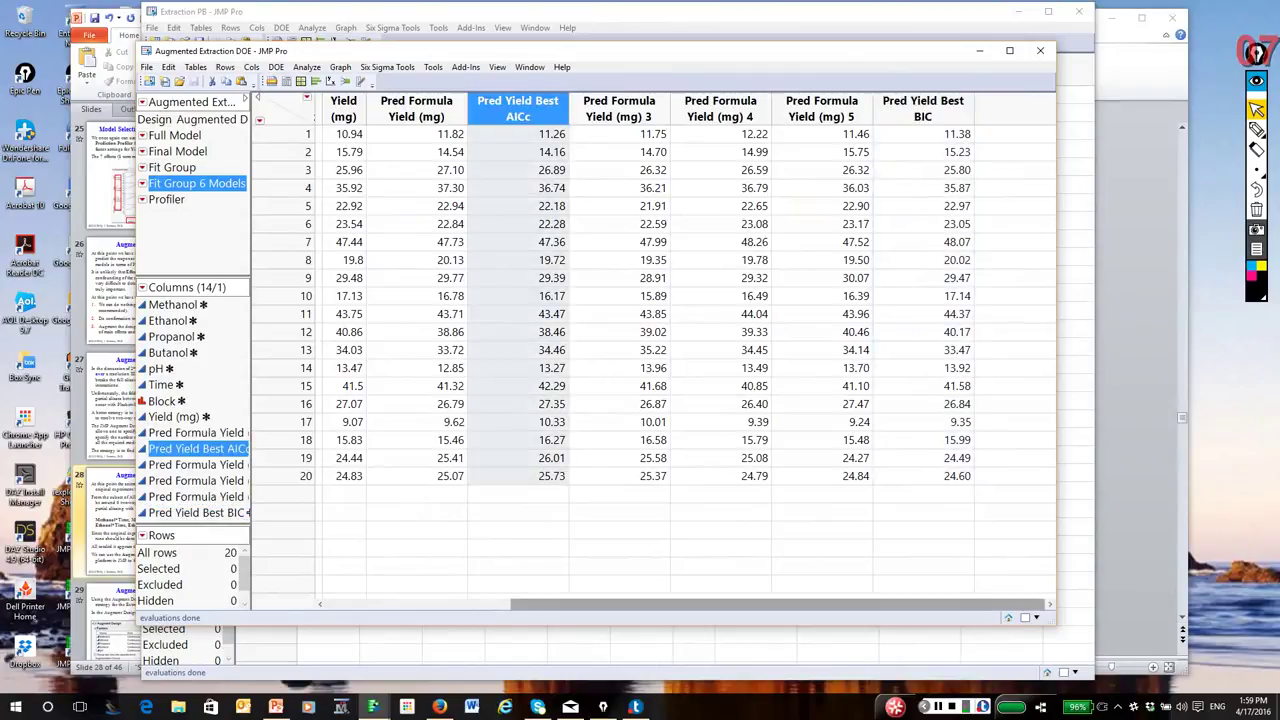
left_click_drag(600, 604, 518, 604)
left_click_drag(695, 604, 640, 604)
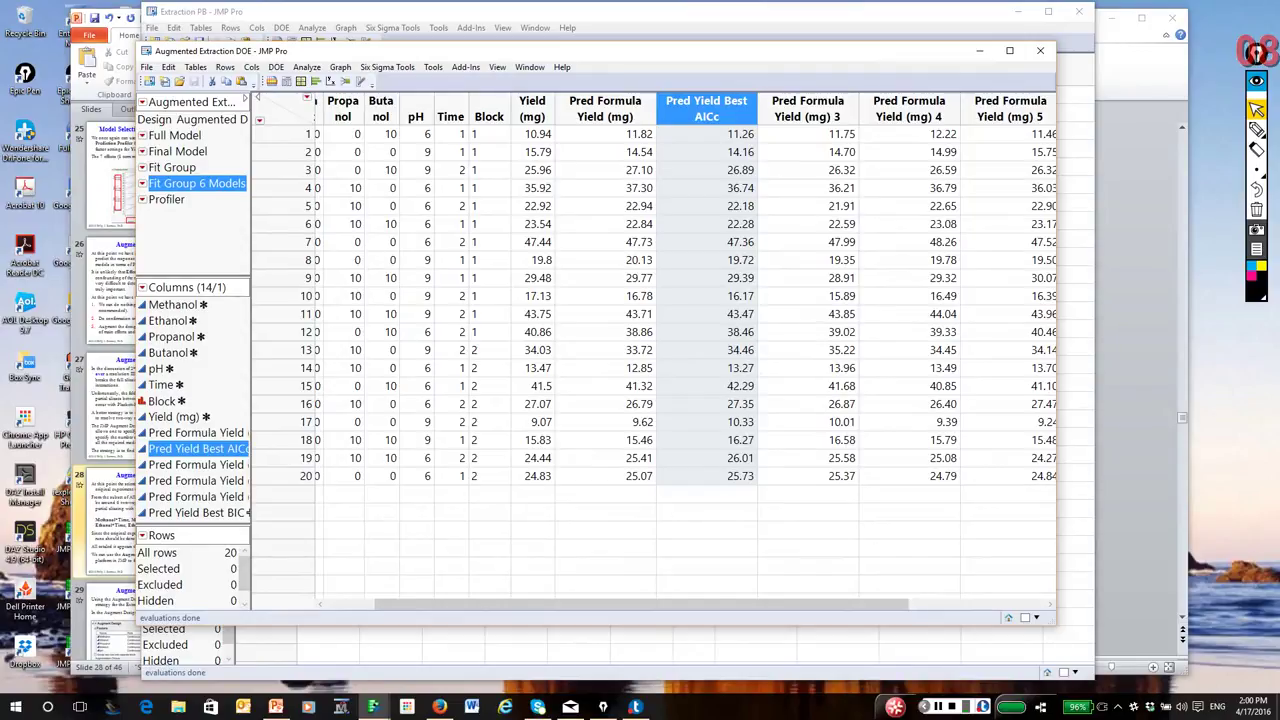
left_click_drag(642, 604, 591, 604)
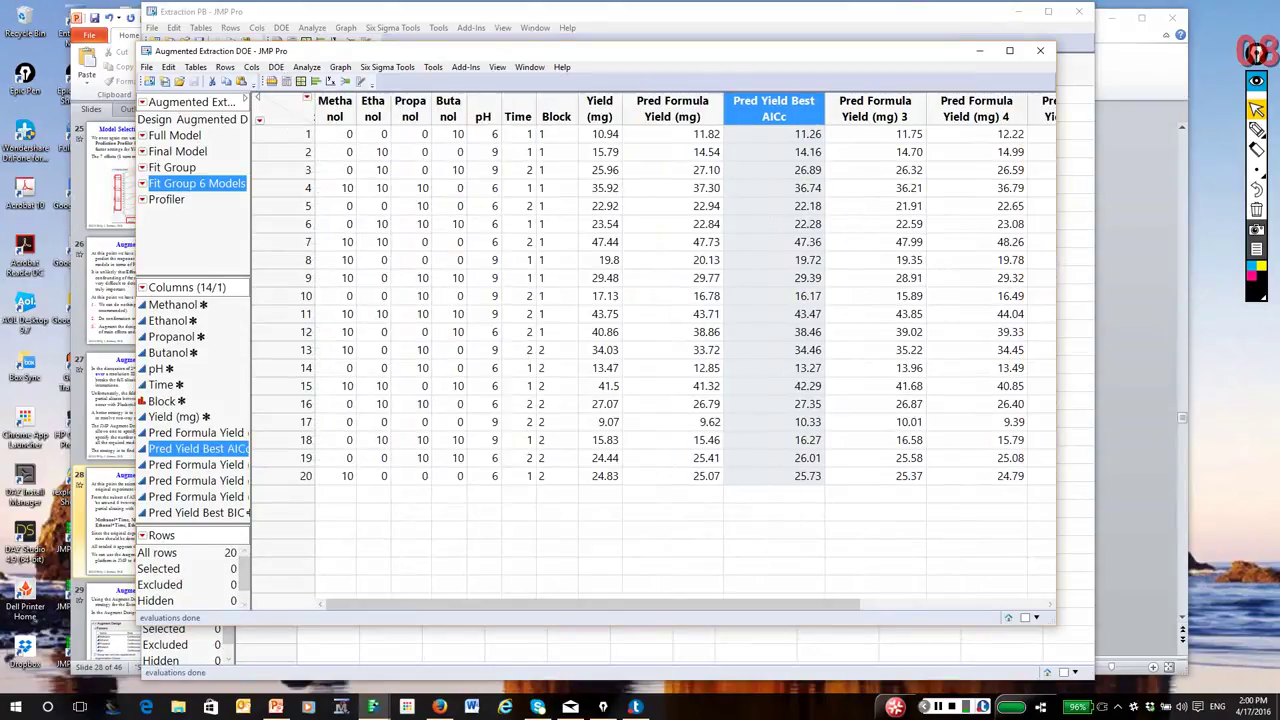
left_click(822, 508)
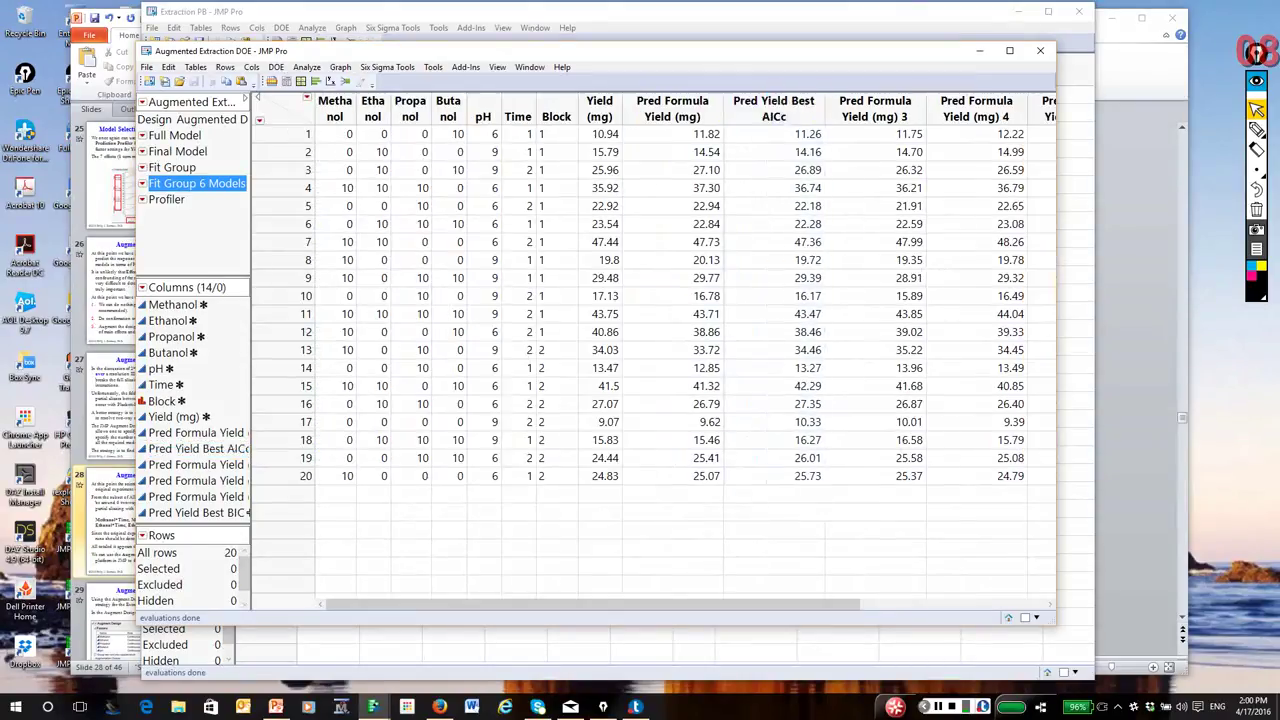
Open the Model Comparison launch dialog for the Augmented Extraction DOE table
left_click(306, 67)
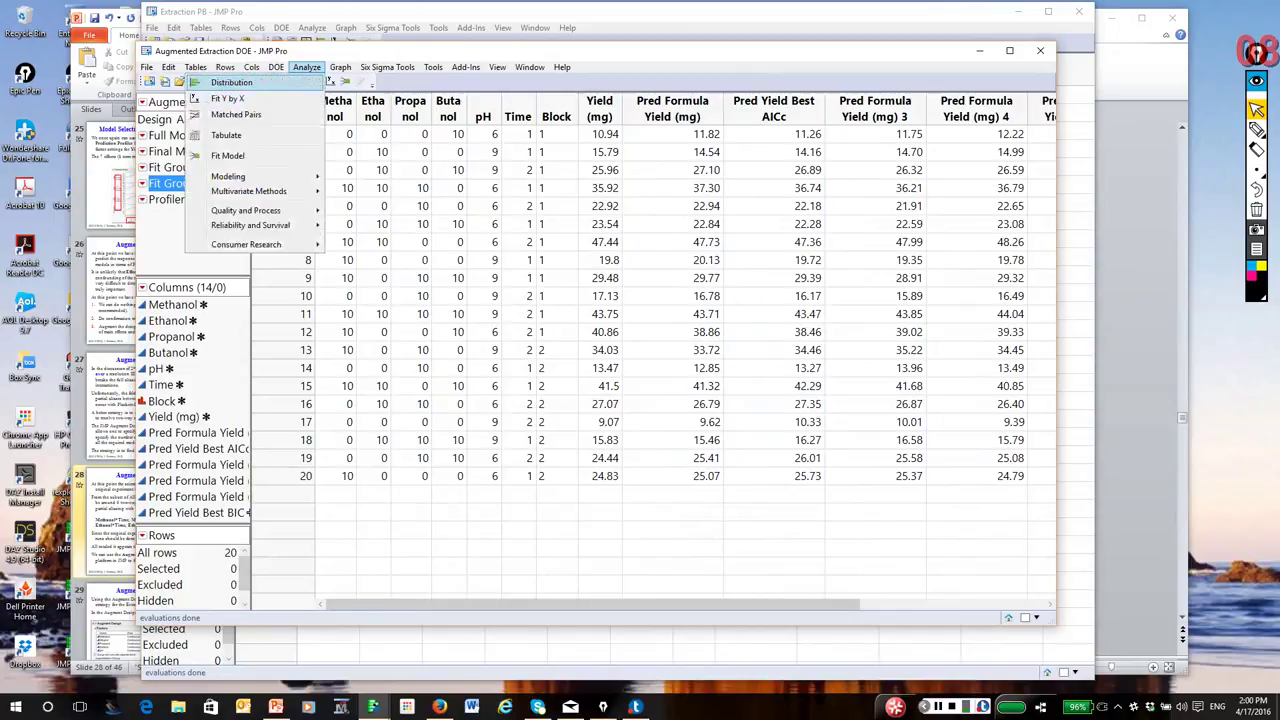
mouse_move(230, 176)
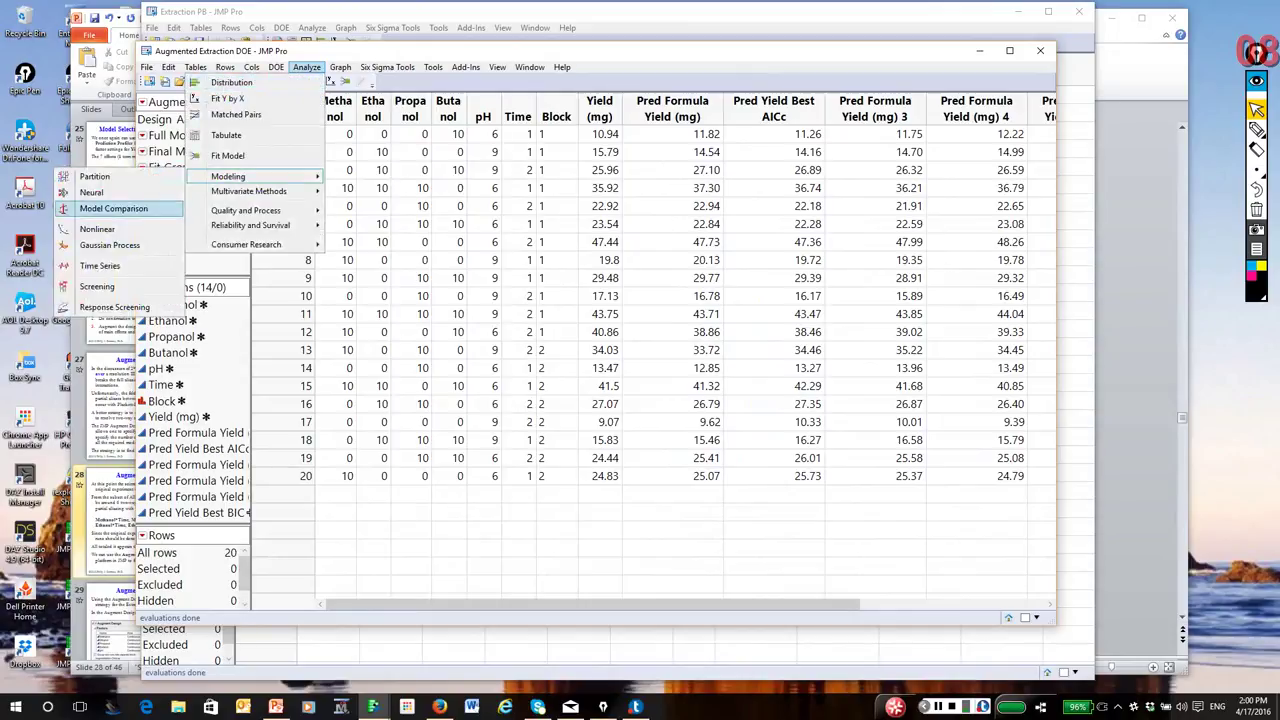
left_click(113, 208)
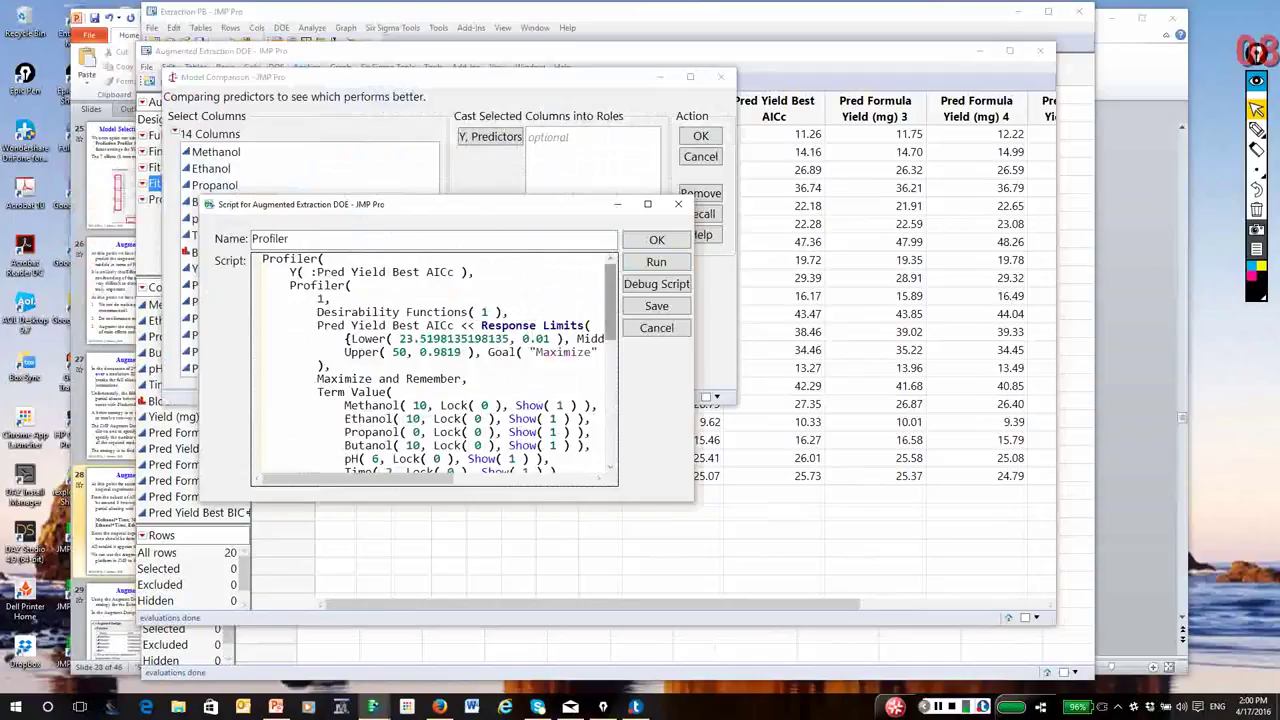
Run the saved Profiler script for Pred Yield Best AICc, view its optimal settings, and close the profiler and script windows
left_click(656, 262)
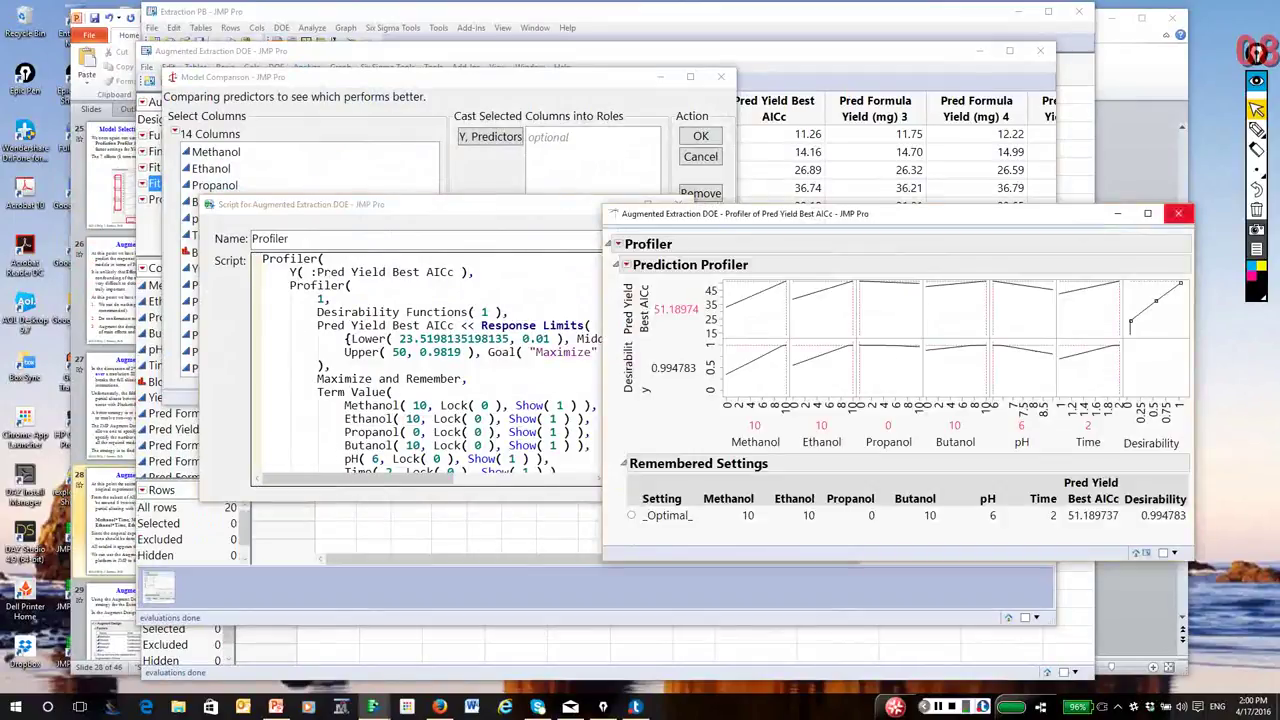
left_click(1178, 213)
left_click(678, 204)
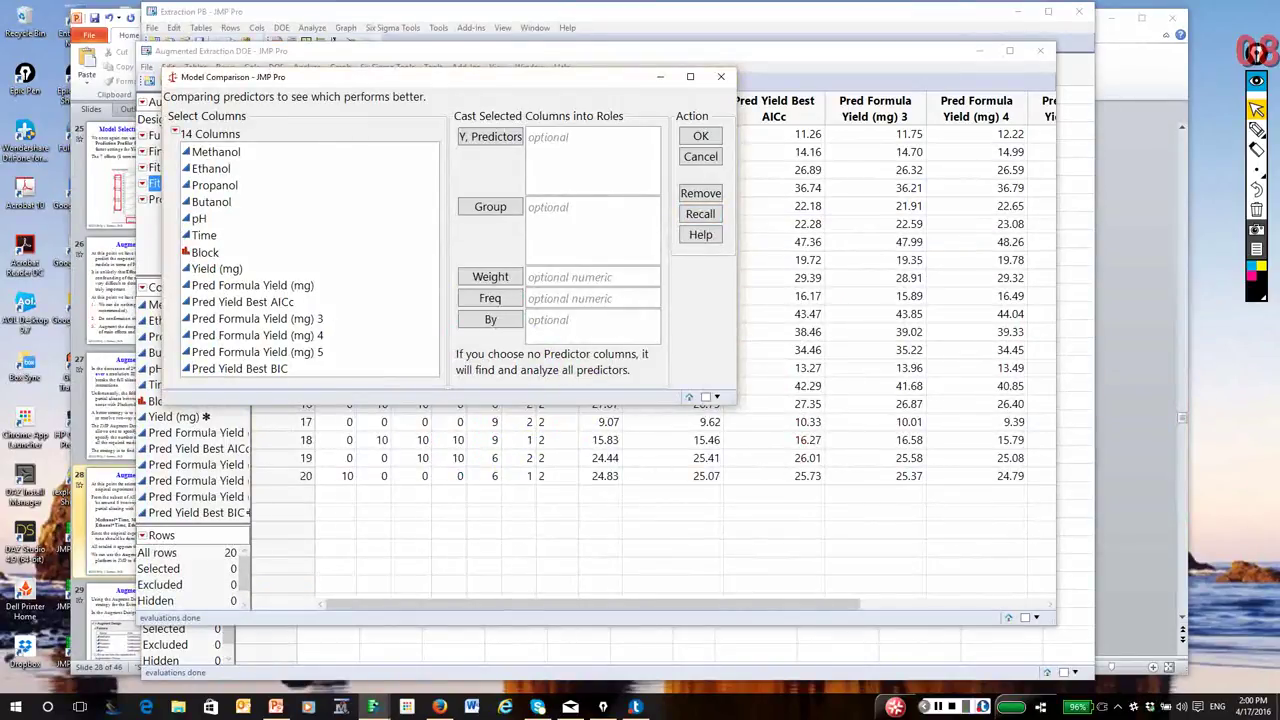
Assign all six Yield prediction columns as predictors, from Pred Formula Yield (mg) through Pred Yield Best BIC, and run the model comparison
left_click(242, 301)
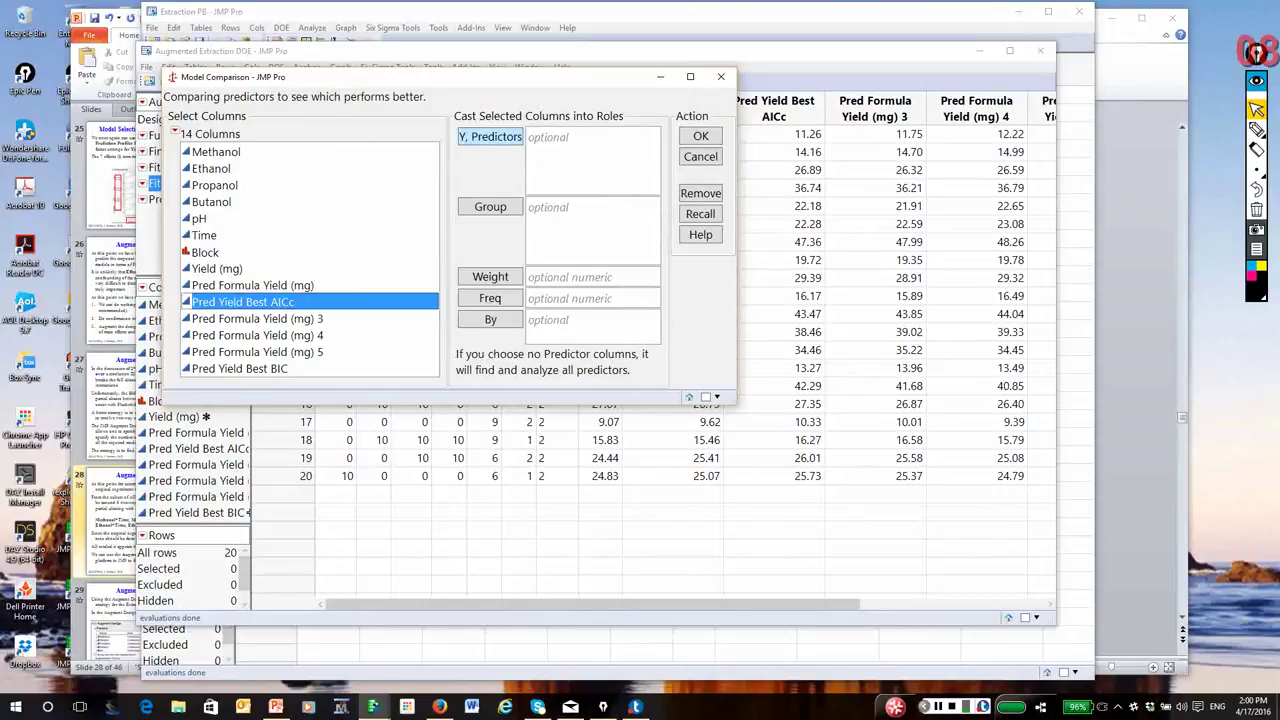
left_click(489, 136)
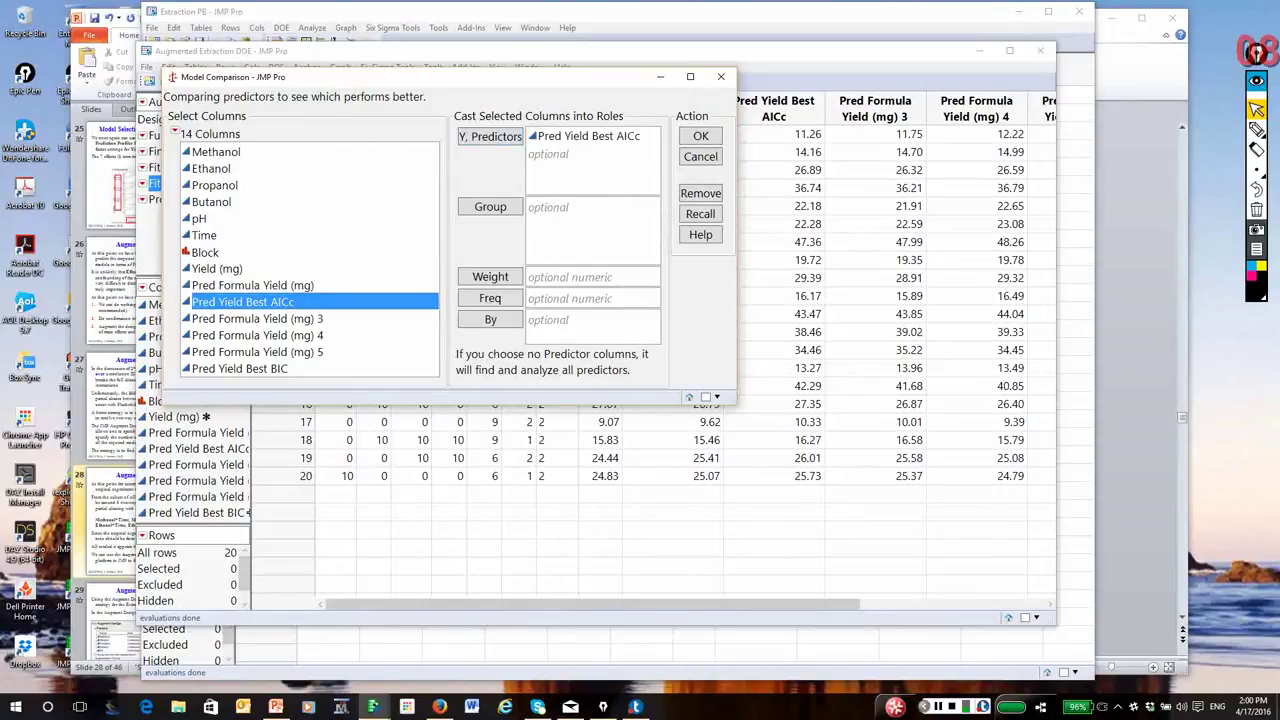
left_click_drag(257, 318, 239, 368)
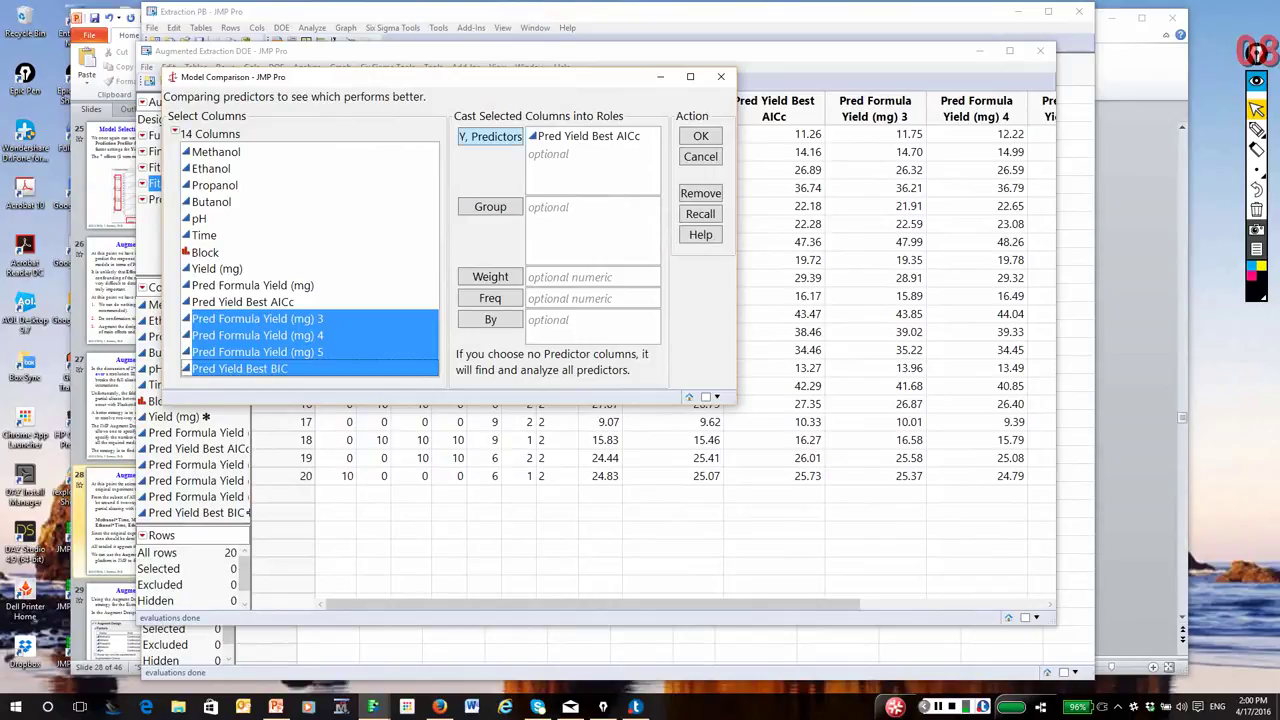
left_click(489, 136)
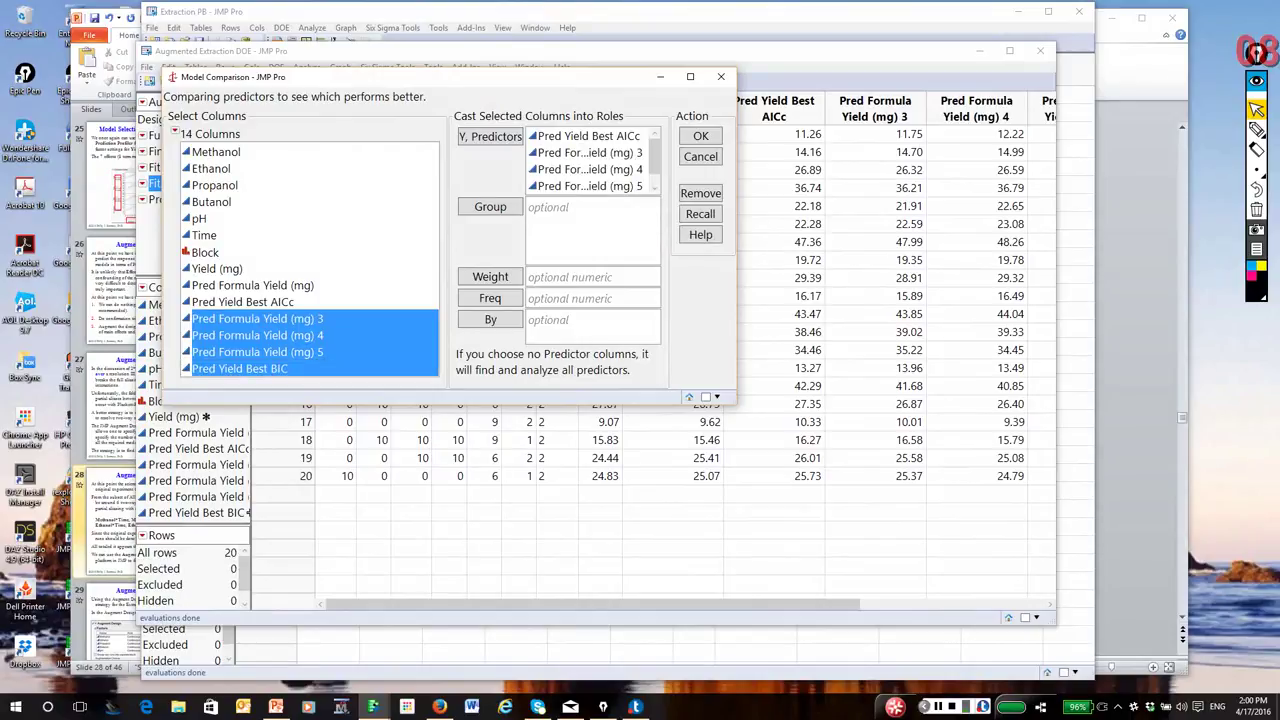
left_click_drag(593, 194, 593, 301)
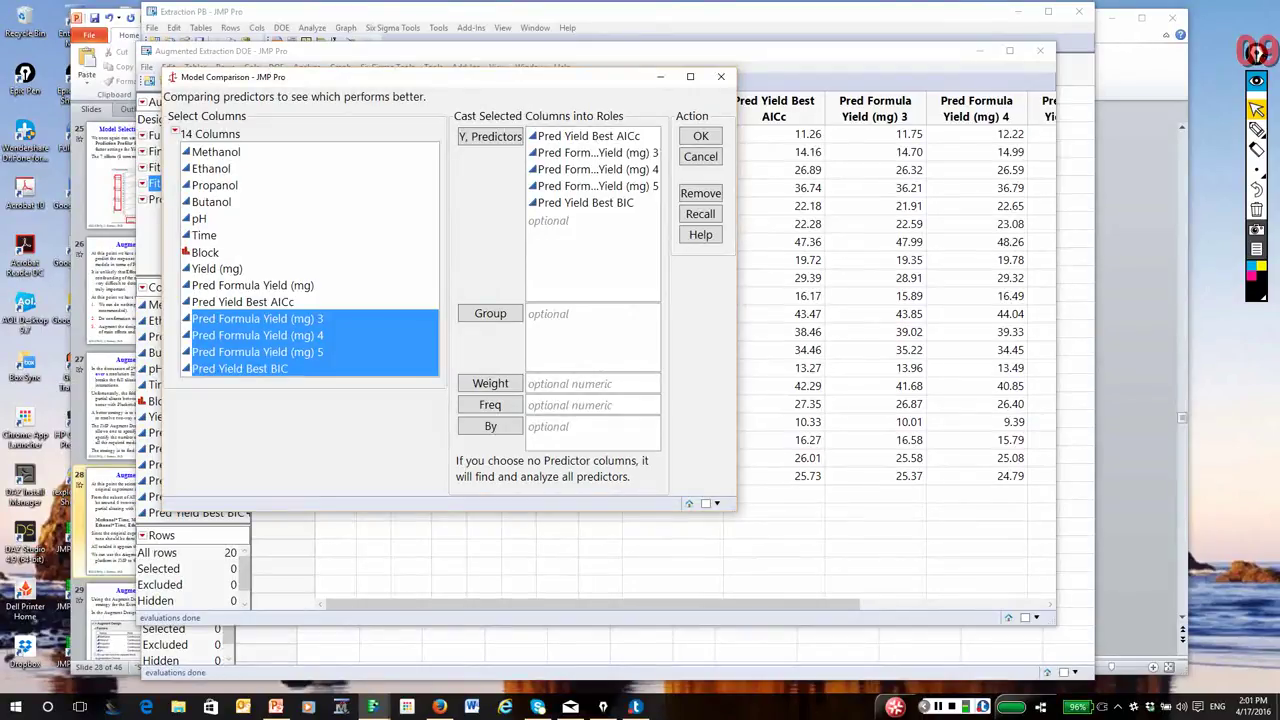
left_click(252, 285)
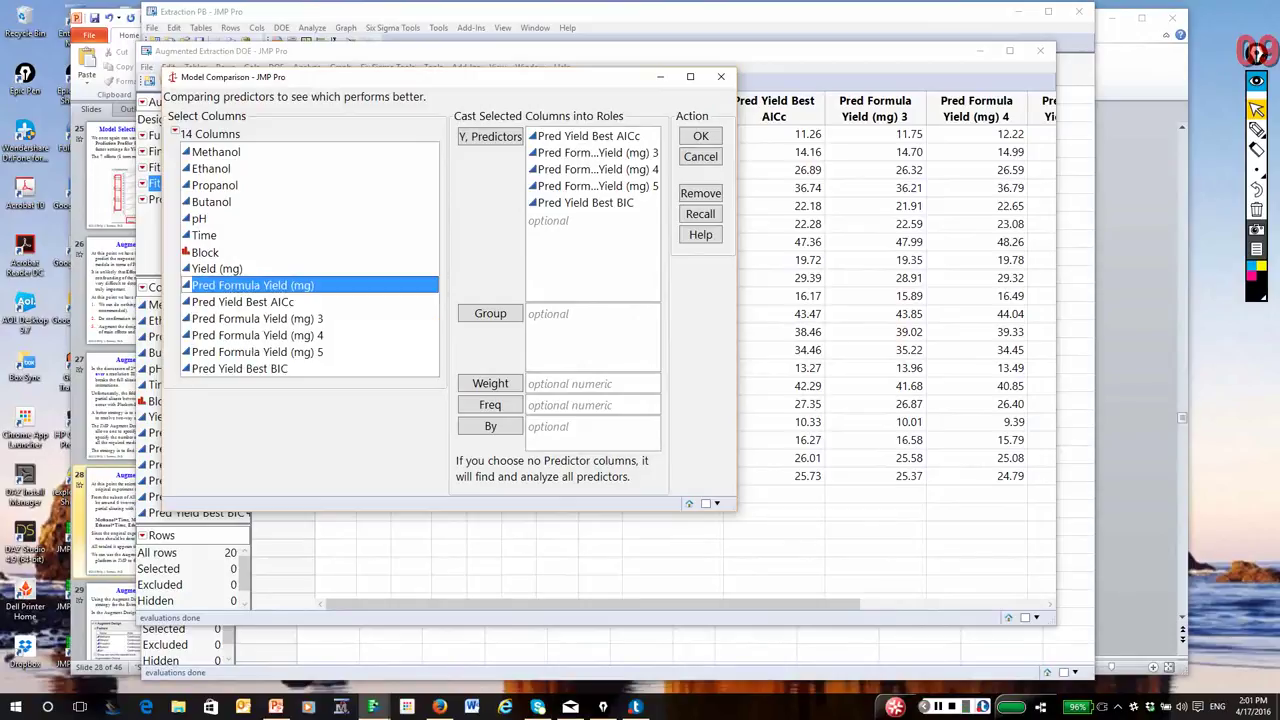
left_click(490, 136)
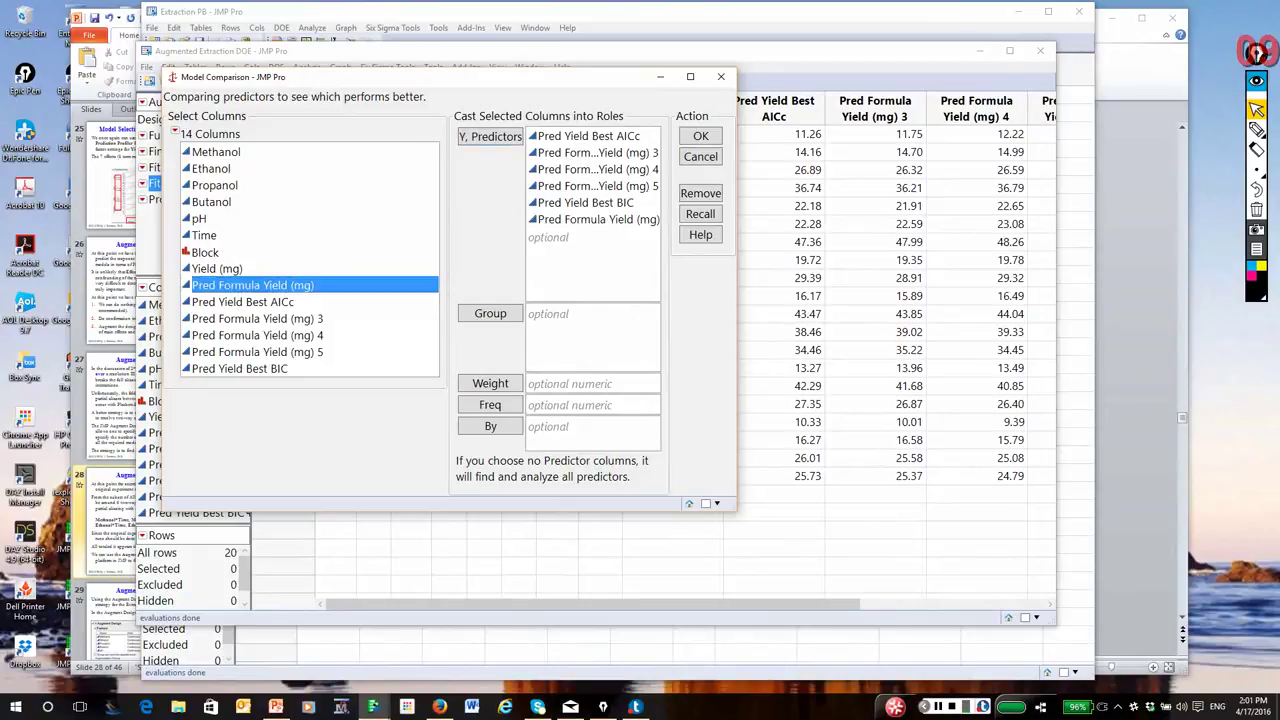
left_click(700, 136)
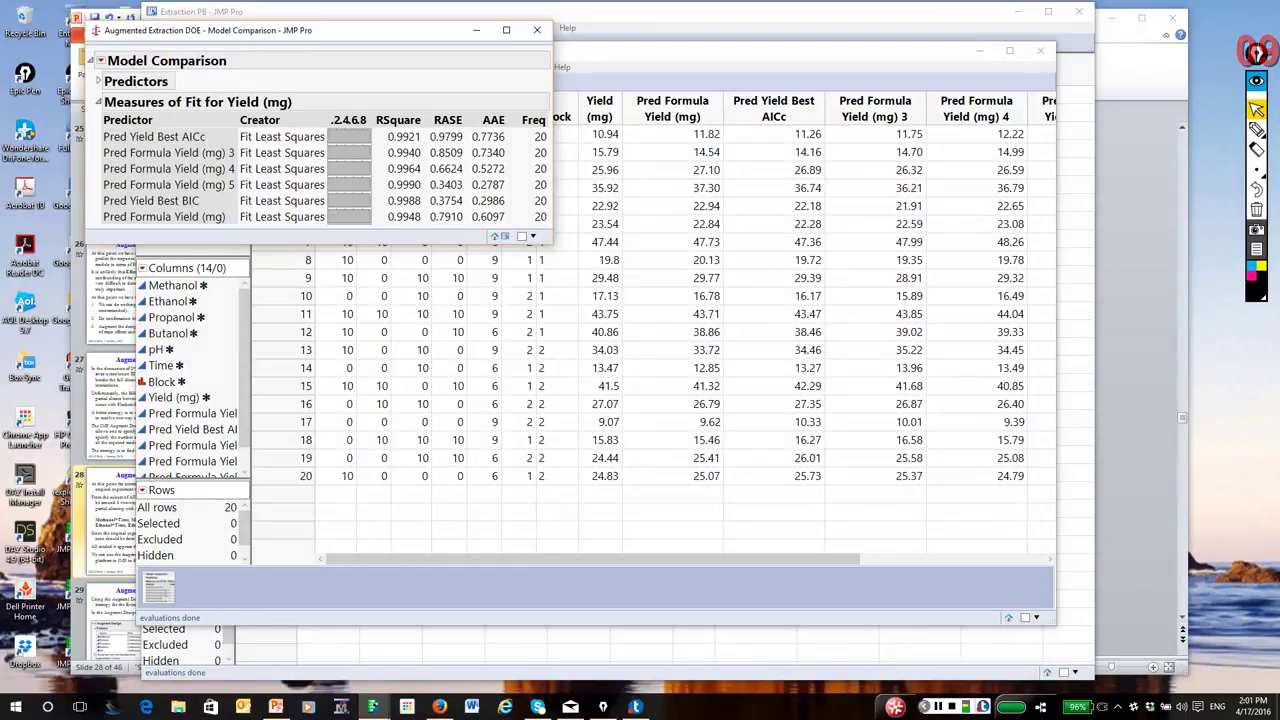
Apply Model Averaging to the compared Yield models and inspect the formula of the resulting average predictor column
left_click(100, 60)
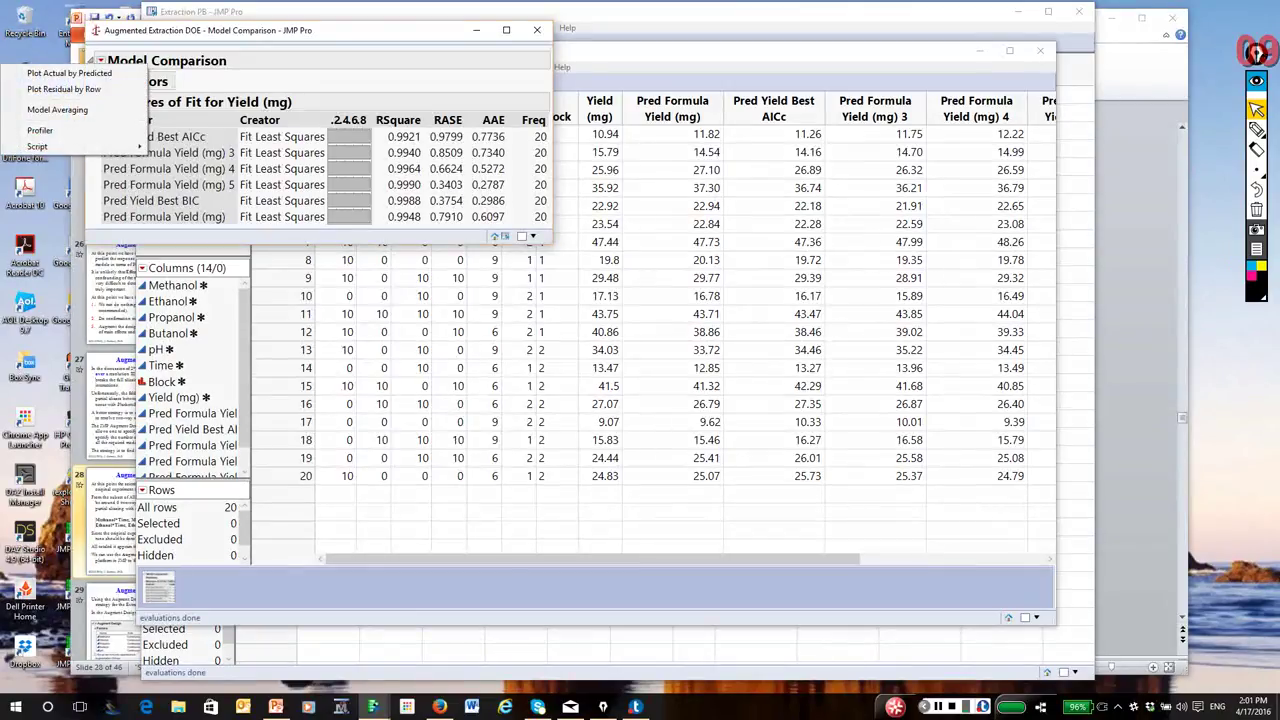
left_click(57, 109)
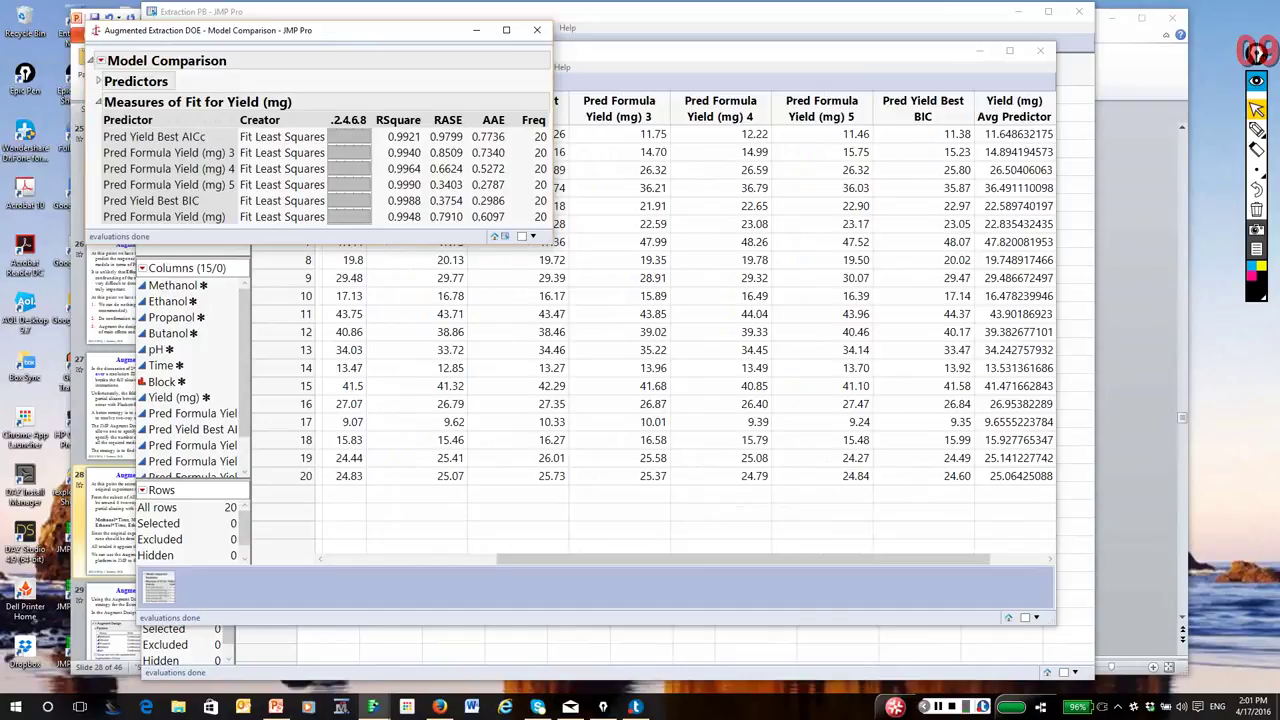
left_click(985, 118)
right_click(985, 118)
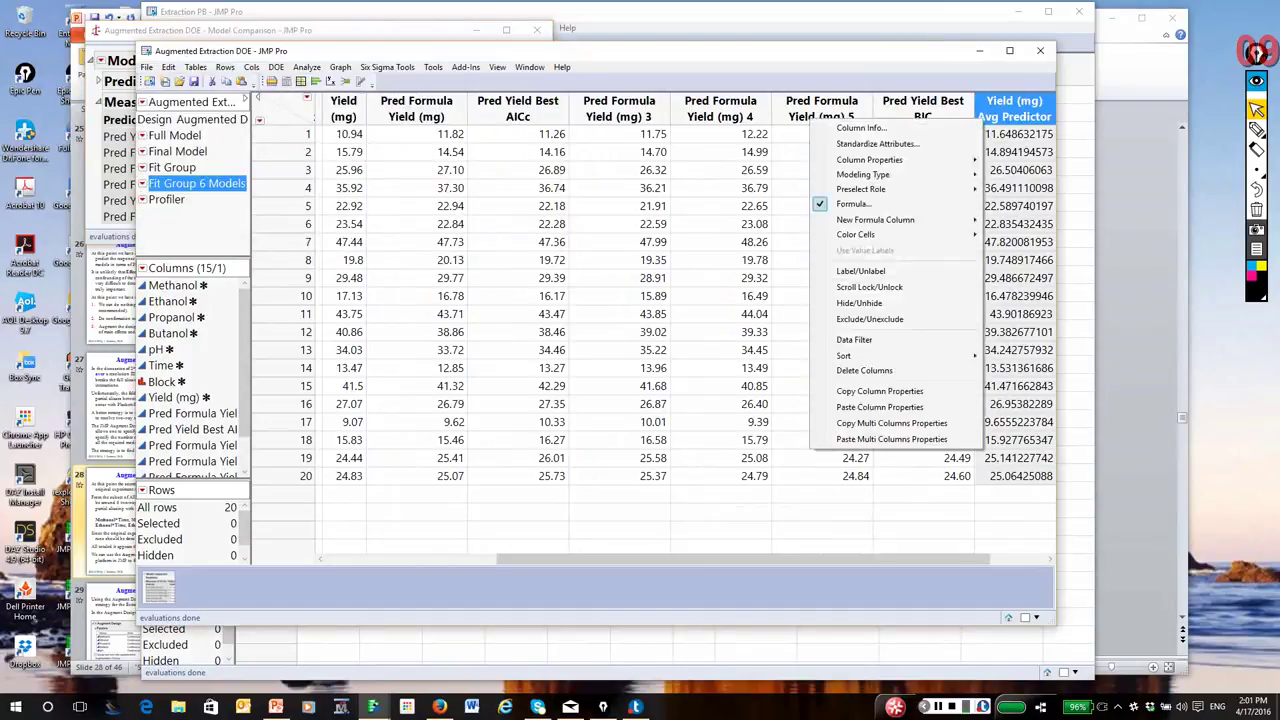
left_click(853, 204)
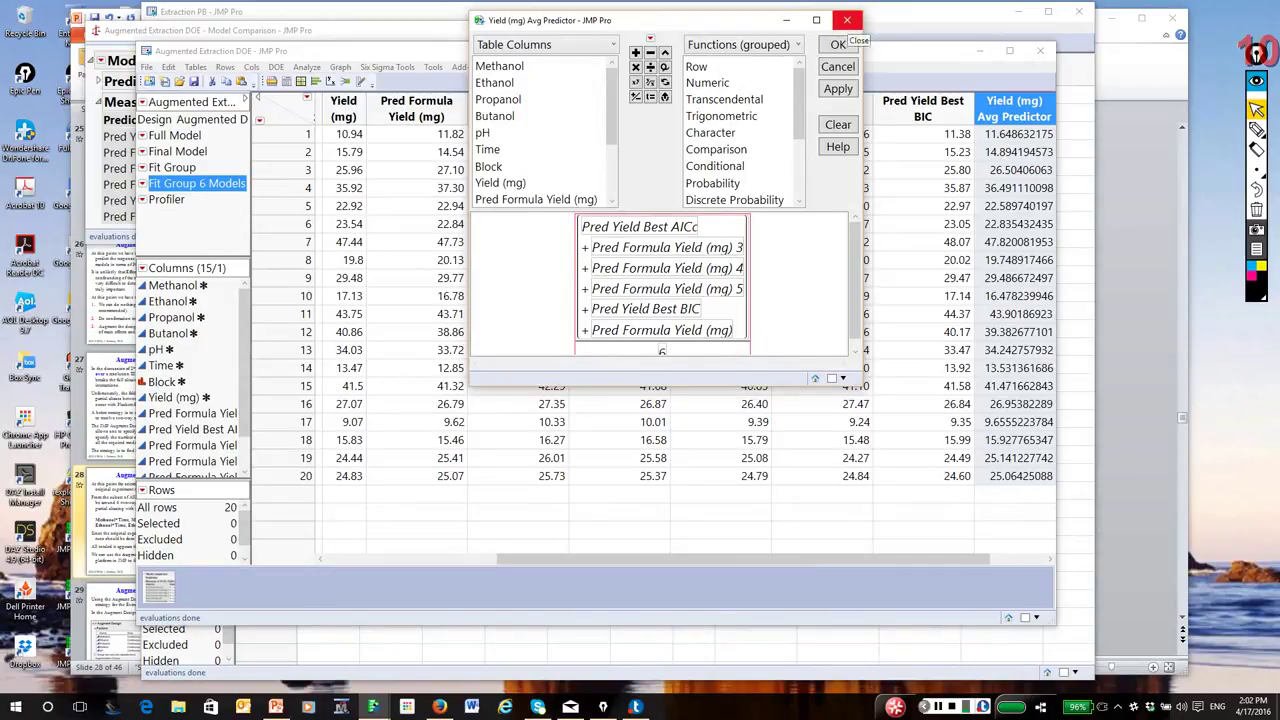
left_click(847, 20)
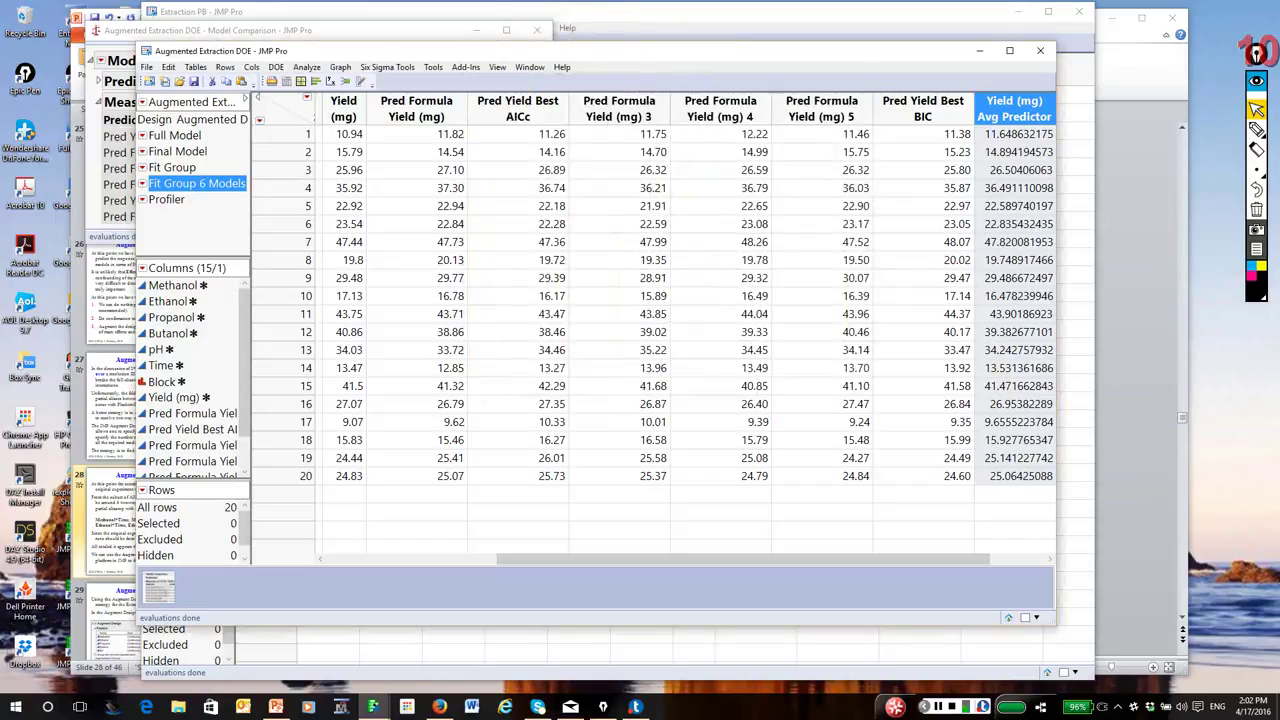
Launch the Profiler with Yield (mg) Avg Predictor as the prediction formula and Expand Intermediate Formulas enabled
left_click(340, 67)
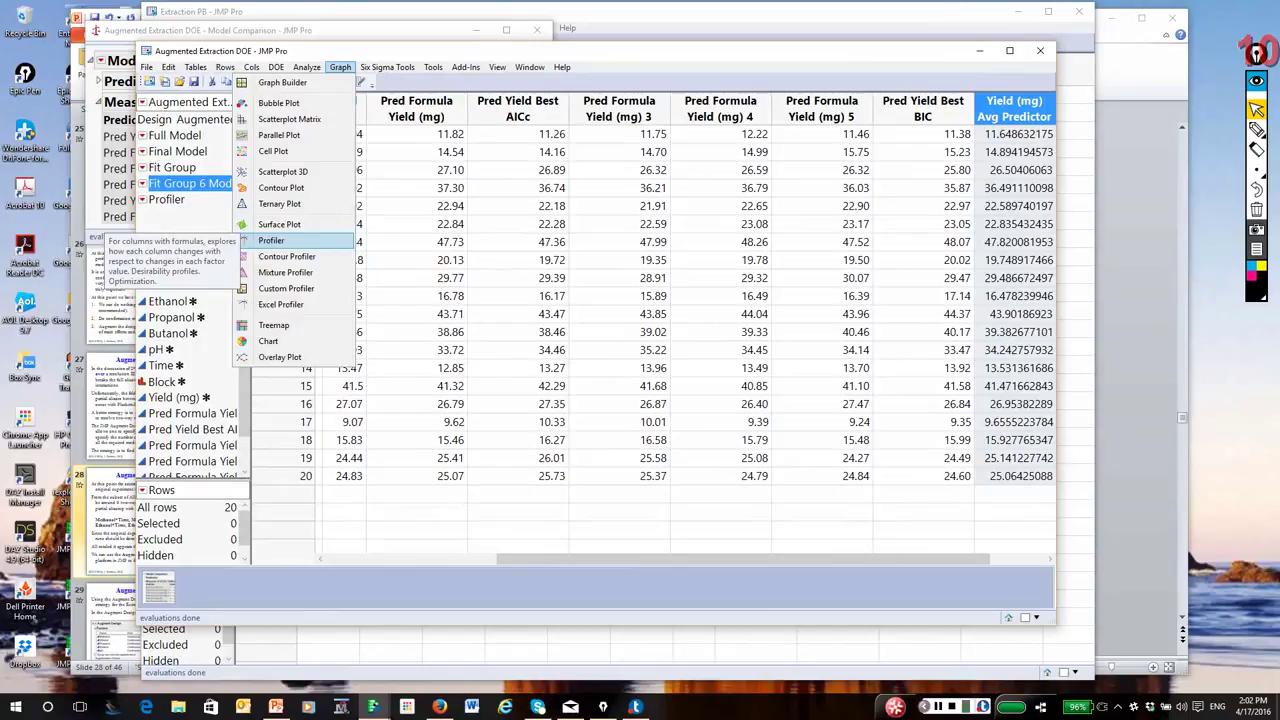
left_click(271, 240)
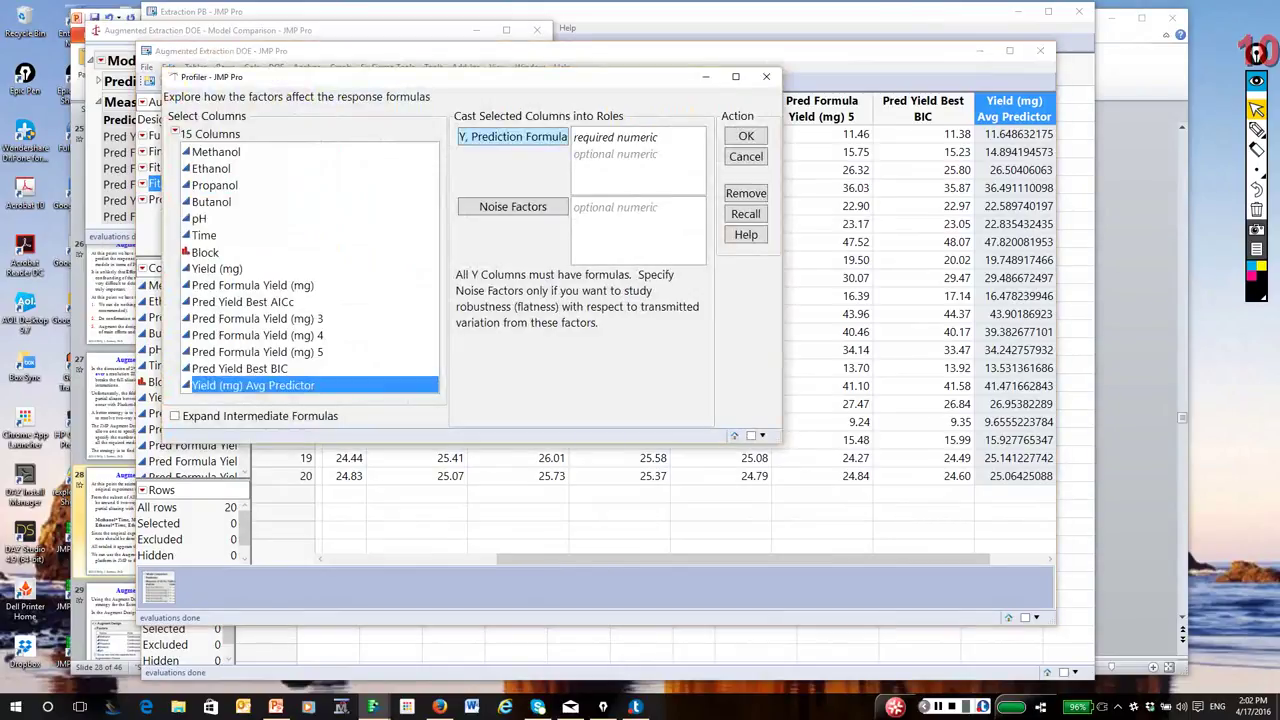
left_click(512, 136)
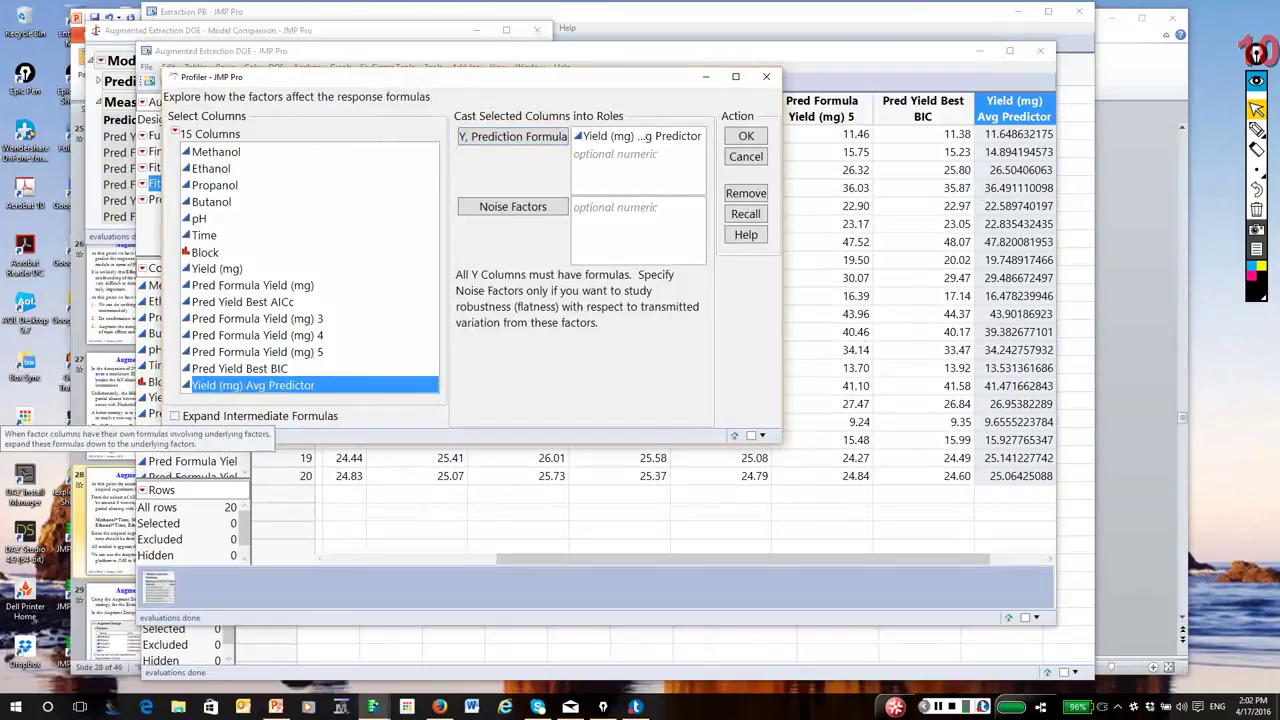
left_click(175, 416)
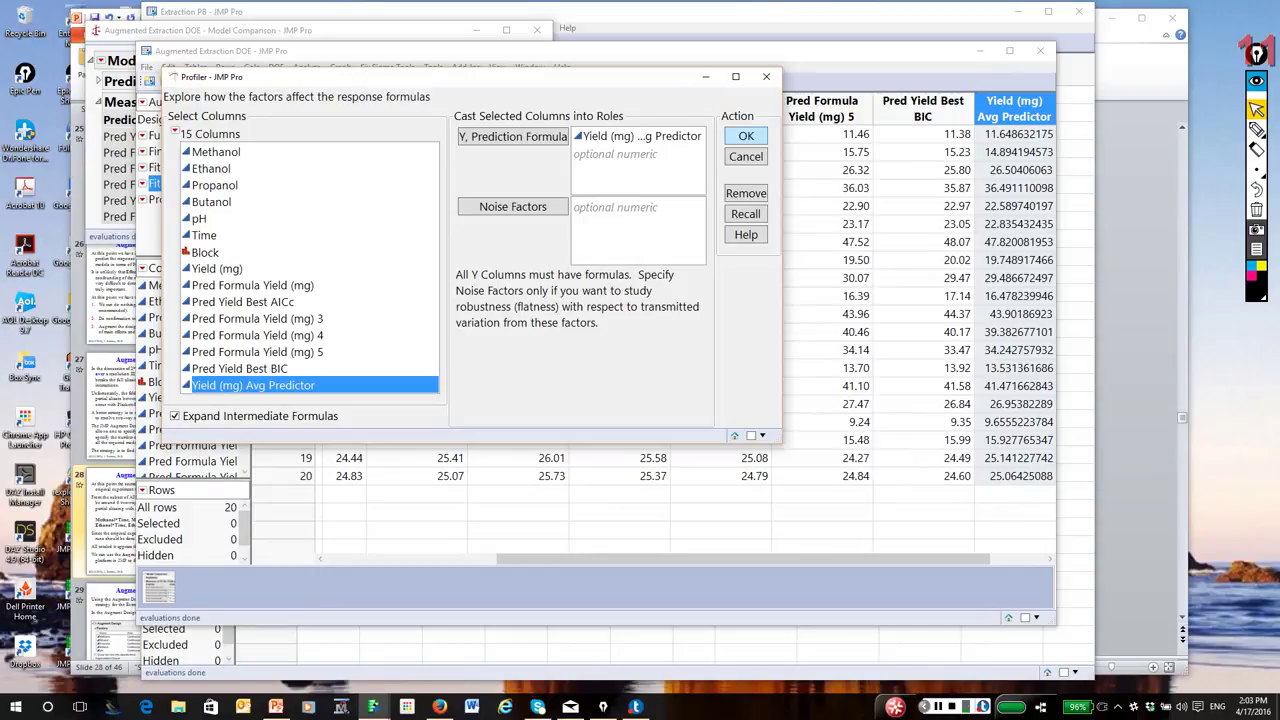
key("Return")
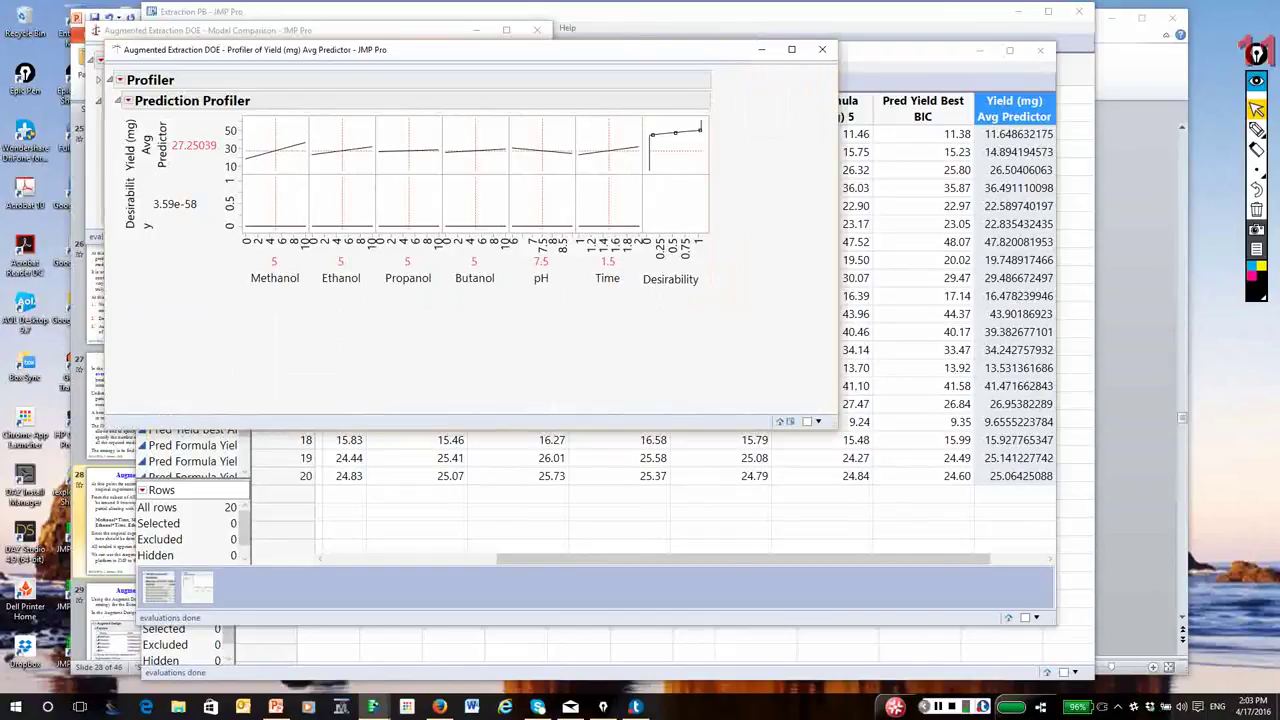
Accept the Maximize response goal for Yield (mg) Avg Predictor and run Maximize and Remember to find the optimal factor settings
double_click(661, 168)
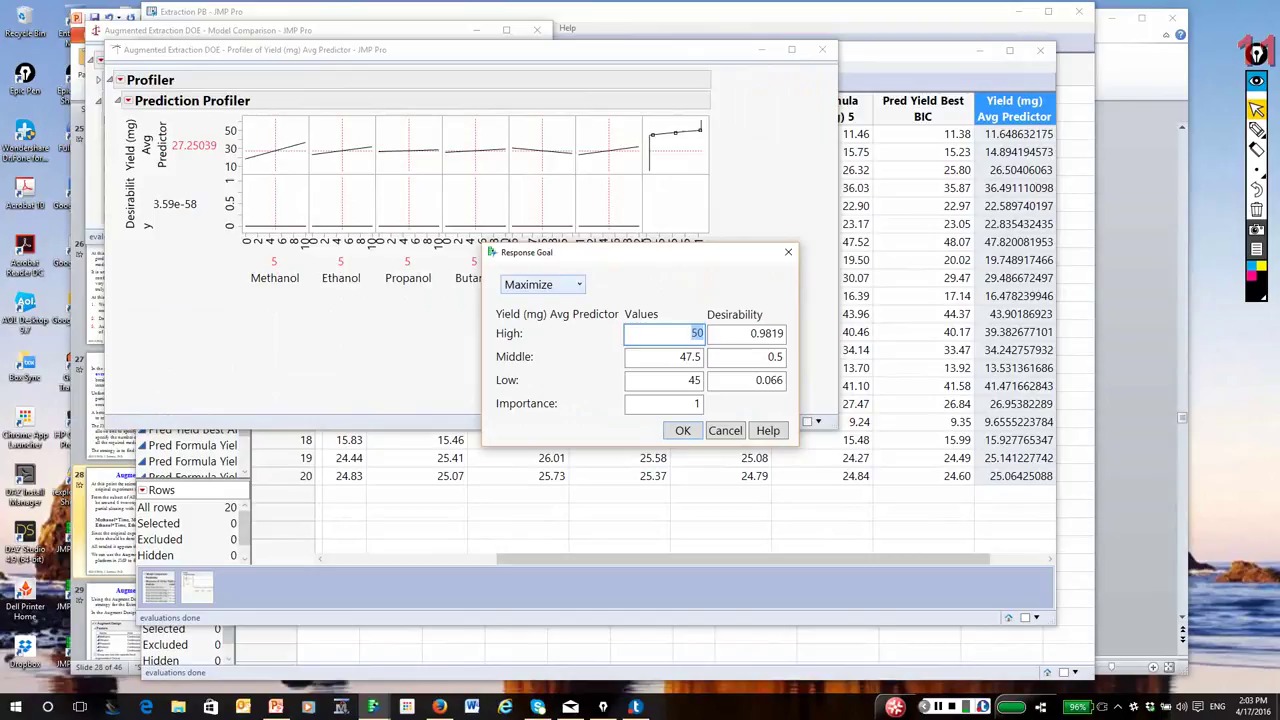
left_click(682, 430)
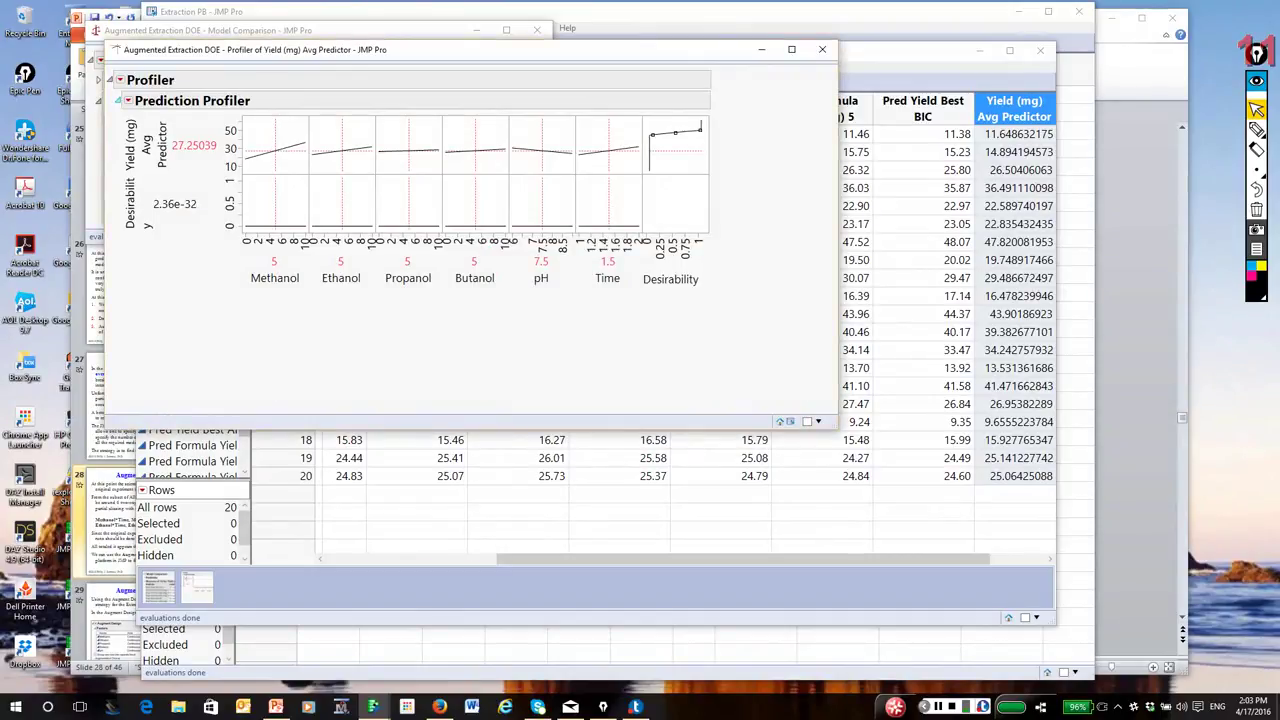
left_click(128, 101)
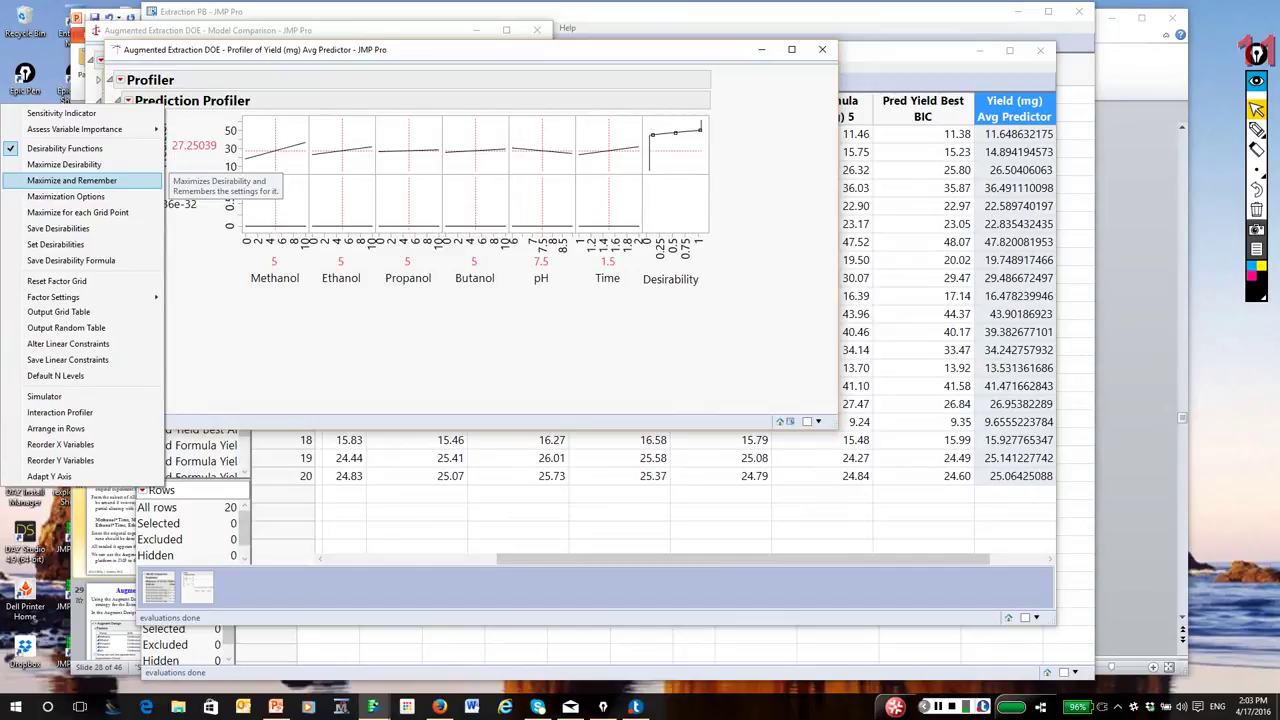
left_click(127, 182)
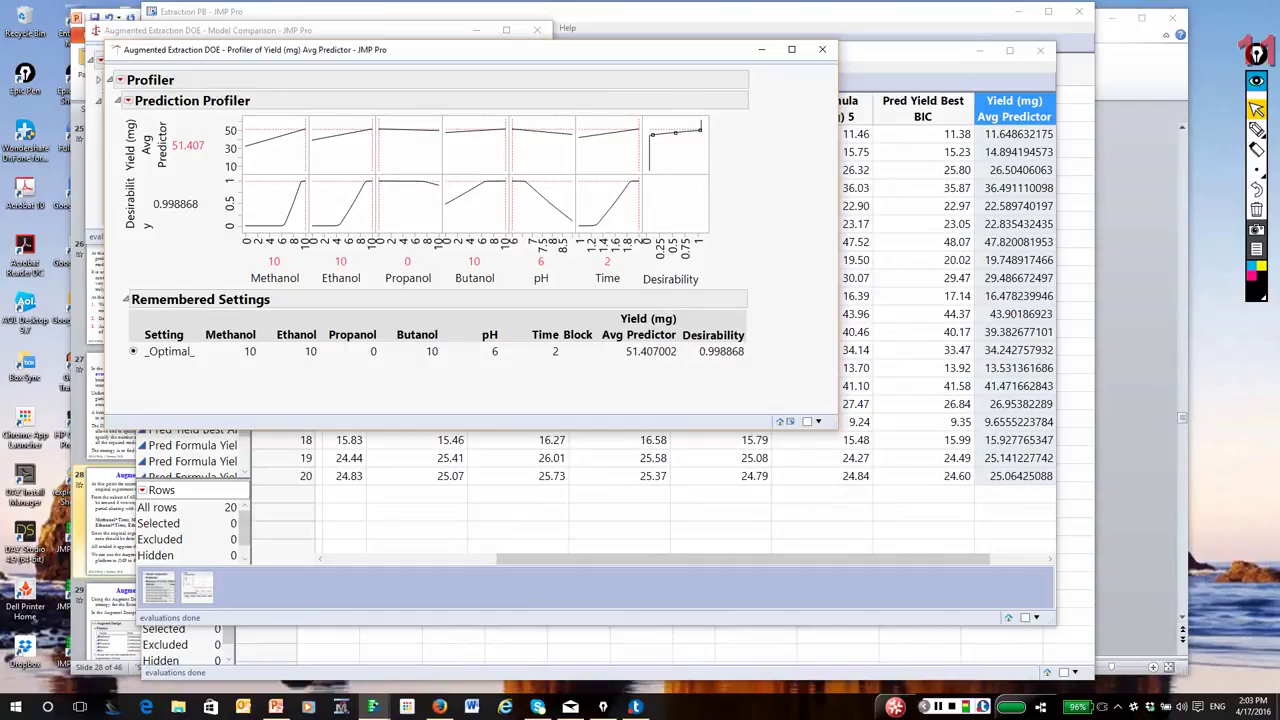
mouse_move(238, 372)
left_mouse_down()
mouse_move(700, 380)
mouse_move(492, 297)
mouse_move(404, 294)
mouse_move(266, 407)
mouse_move(279, 407)
left_mouse_up()
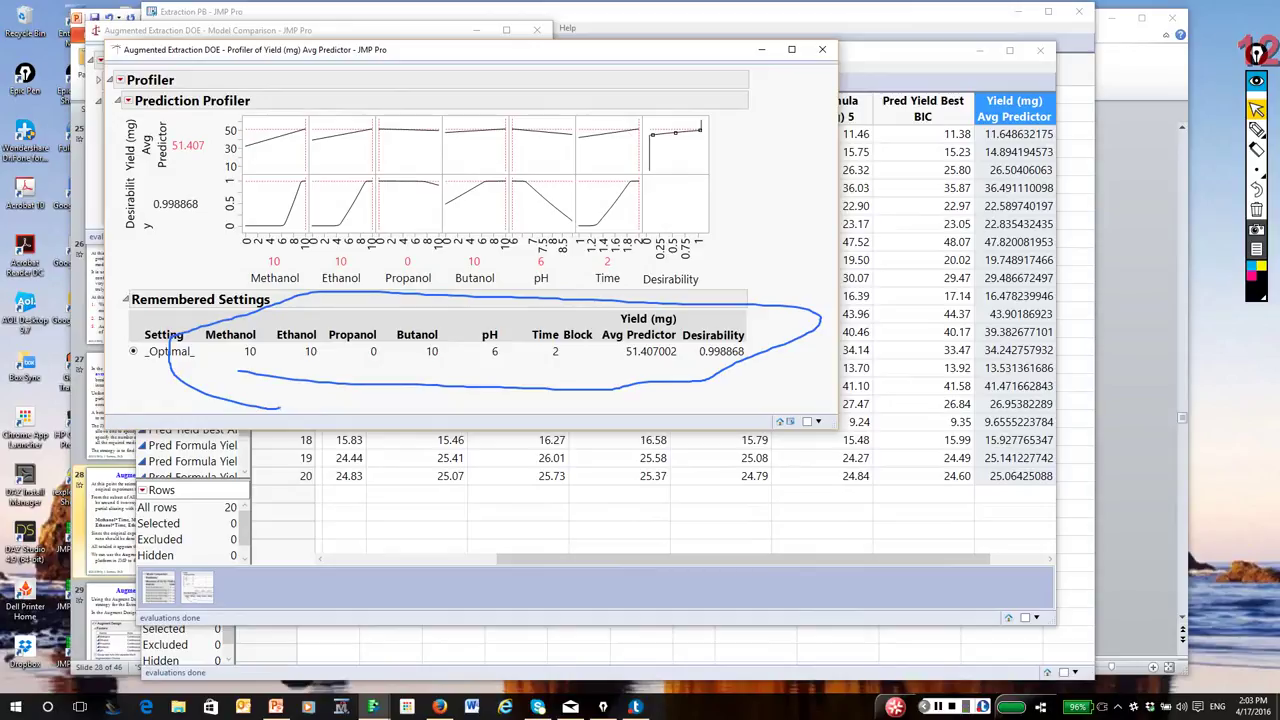
key("ctrl+shift+7")
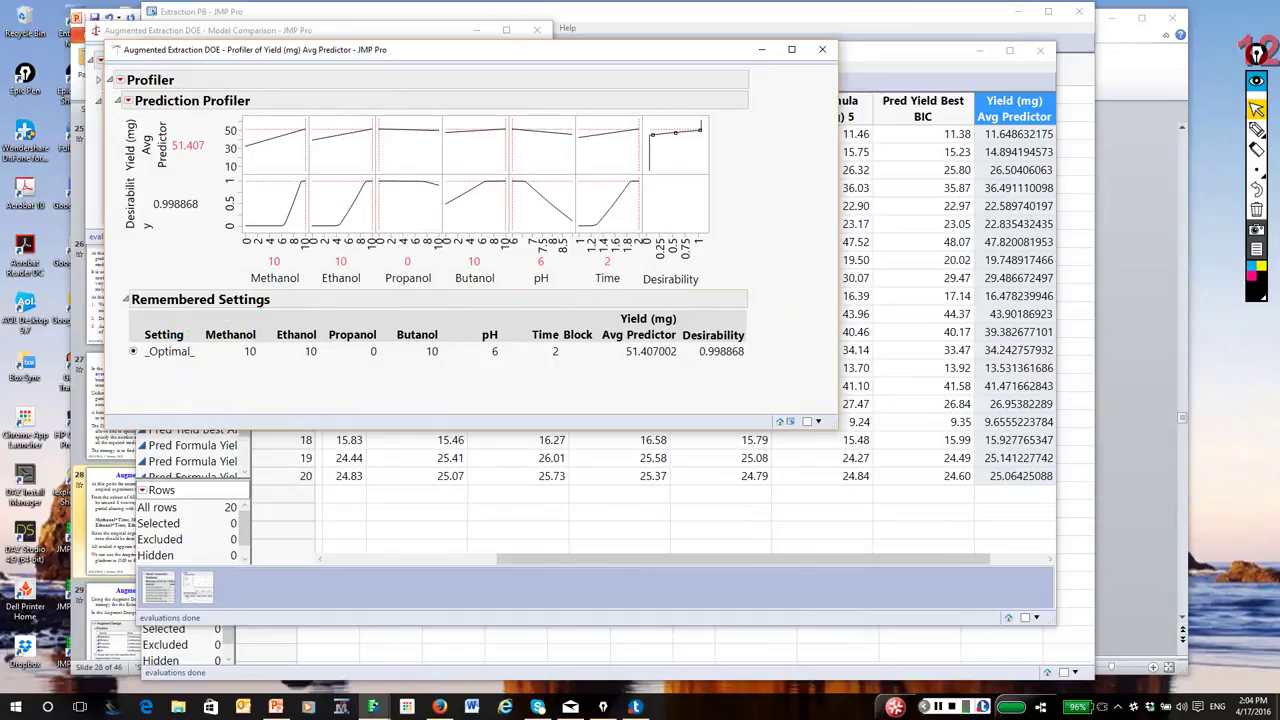
mouse_move(622, 379)
left_mouse_down()
mouse_move(660, 376)
mouse_move(622, 316)
mouse_move(611, 352)
mouse_move(632, 382)
left_mouse_up()
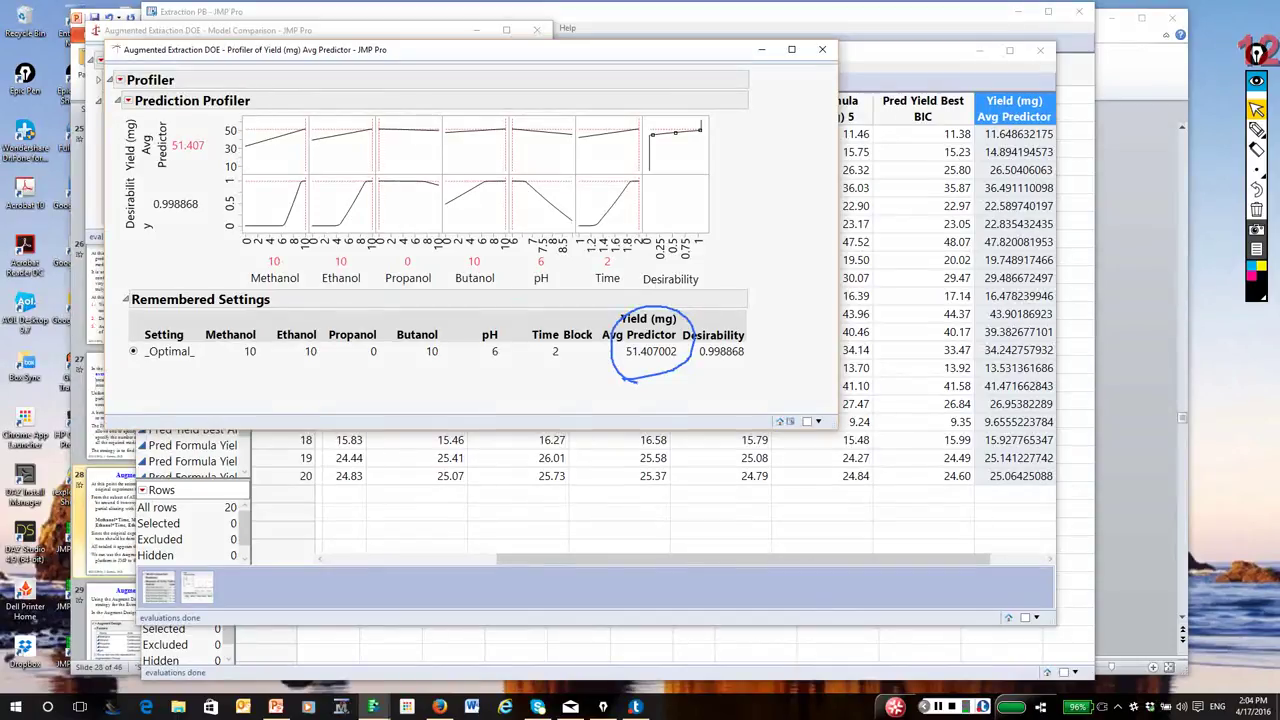
key("ctrl+shift+c")
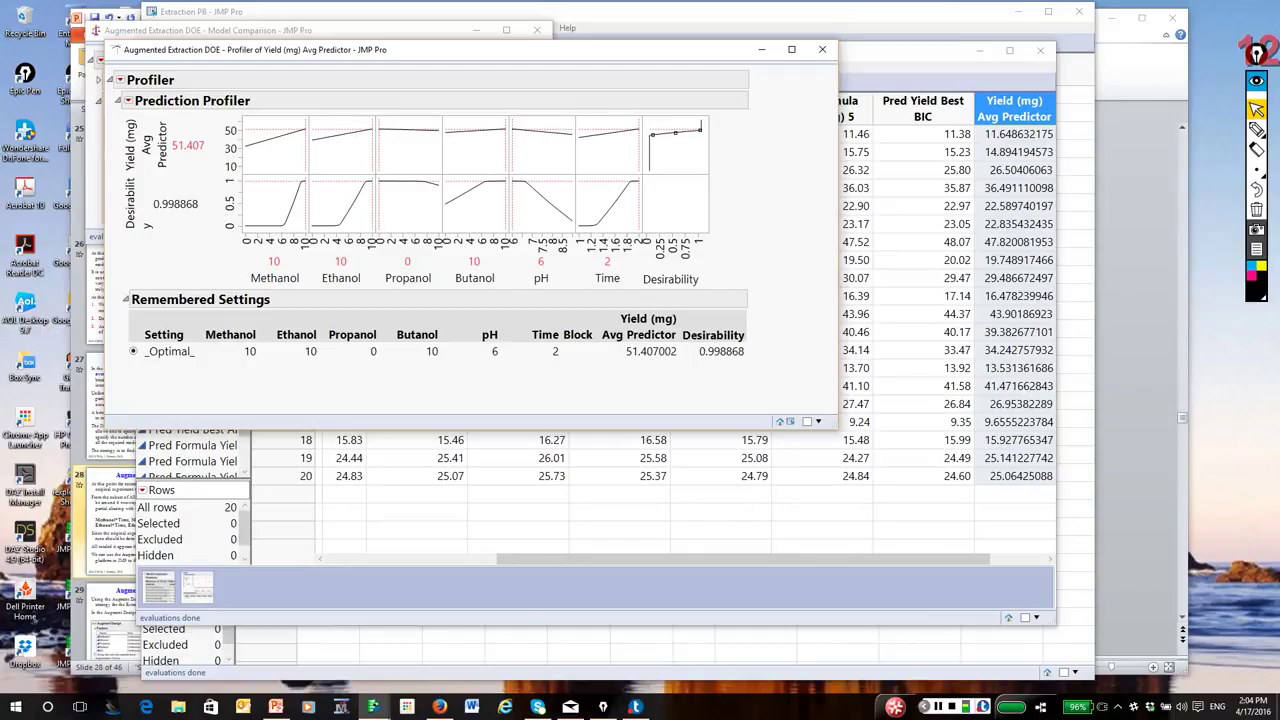
Assess variable importance for the Yield (mg) Avg Predictor profiler using Independent Uniform Inputs
left_click(128, 100)
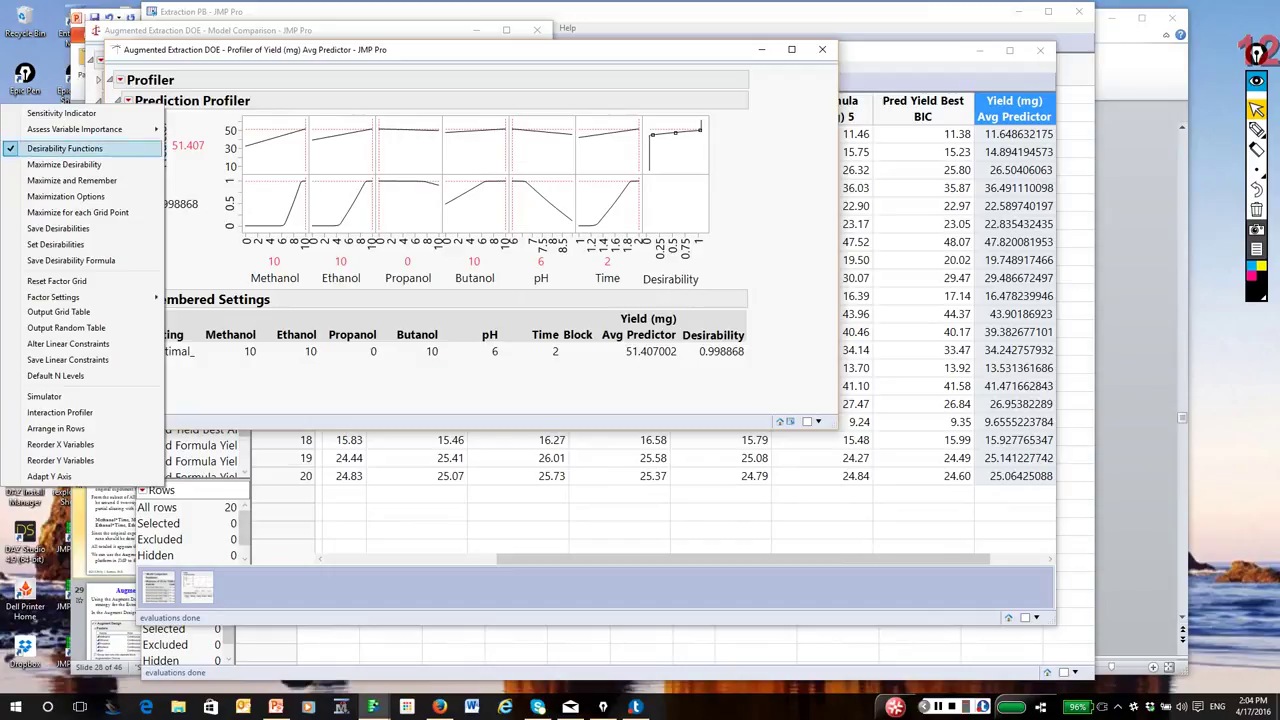
mouse_move(75, 129)
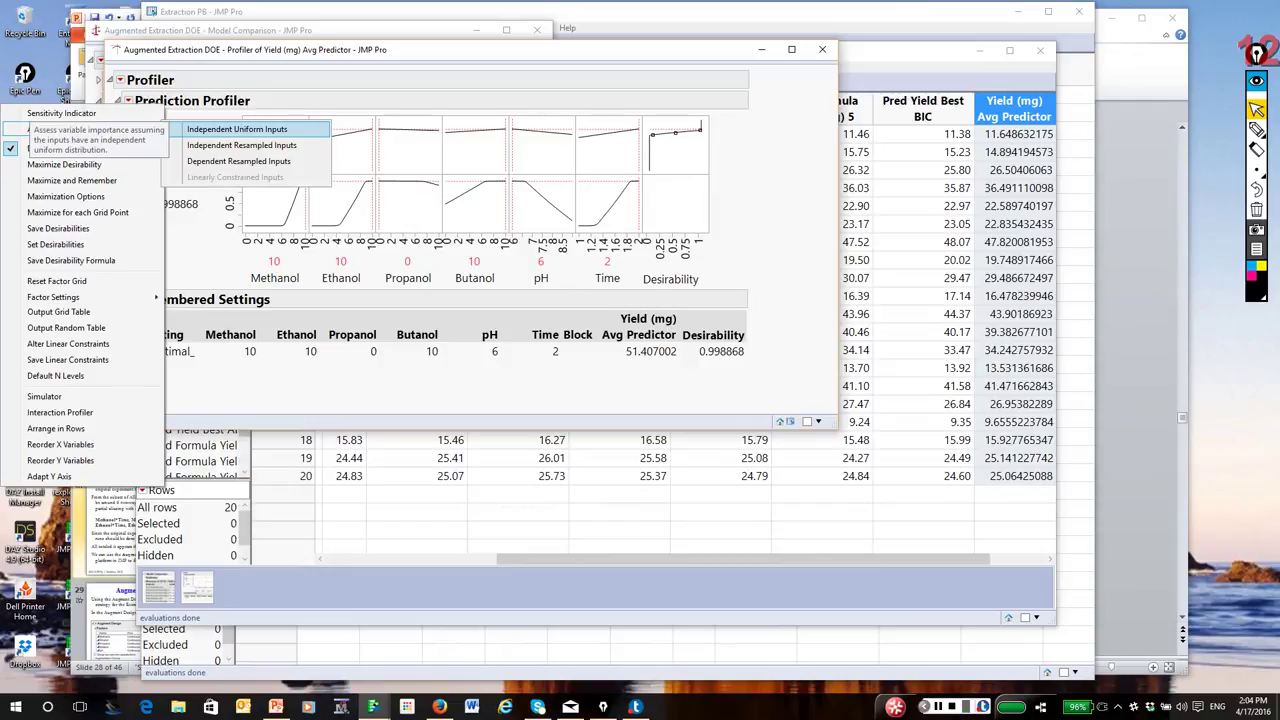
left_click(237, 129)
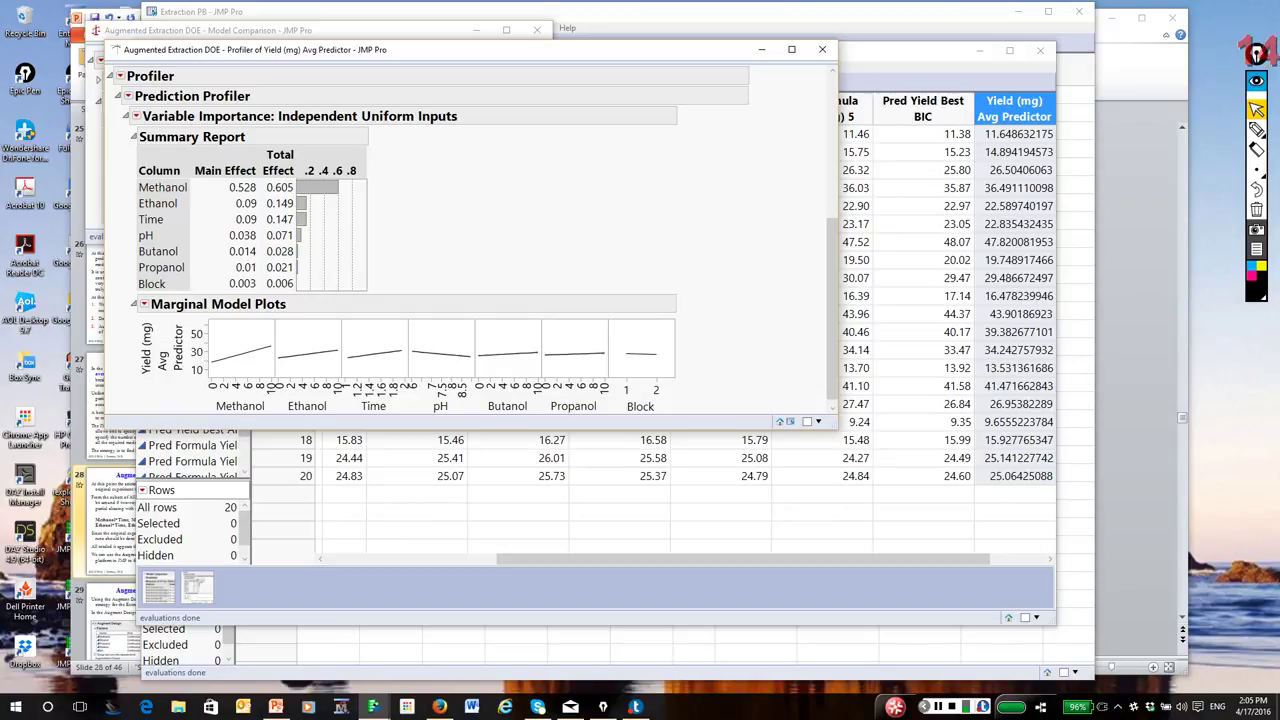
Examine the variable importance summary, particularly the Block effect, alongside the prediction profiler, and close the Profiler report
mouse_move(112, 277)
left_mouse_down()
mouse_move(300, 299)
mouse_move(272, 268)
mouse_move(106, 286)
left_mouse_up()
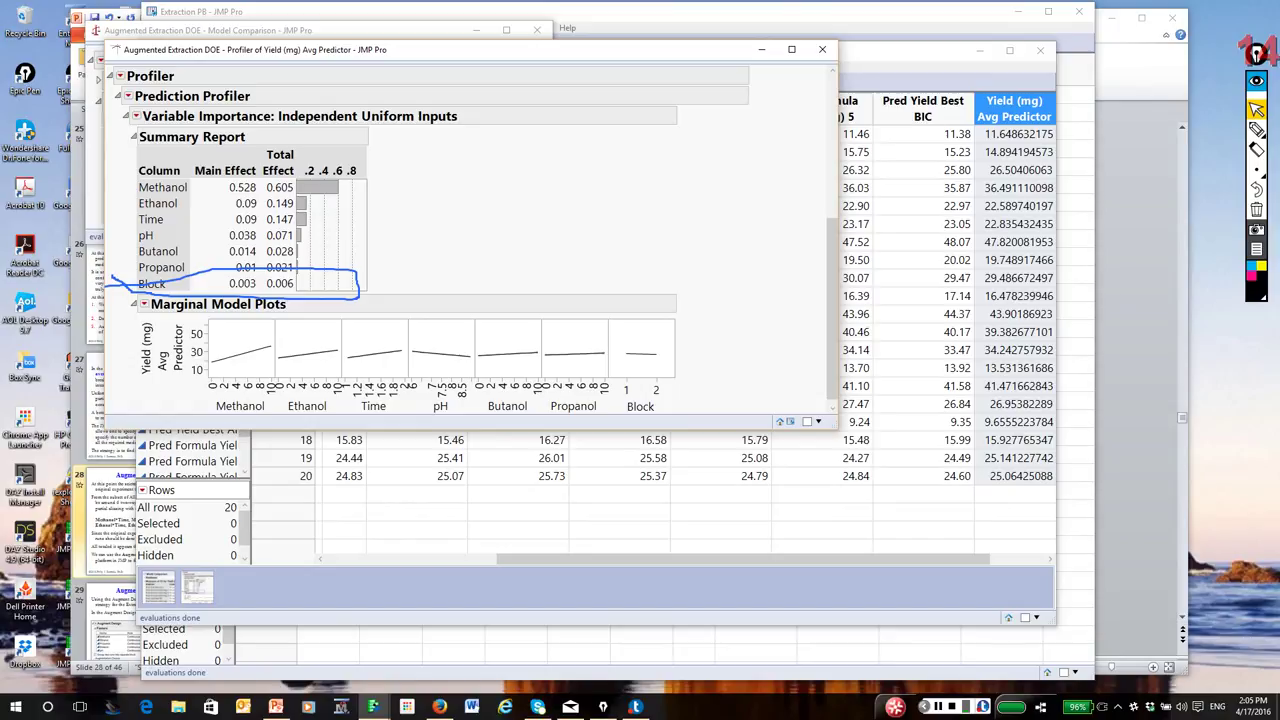
key("Escape")
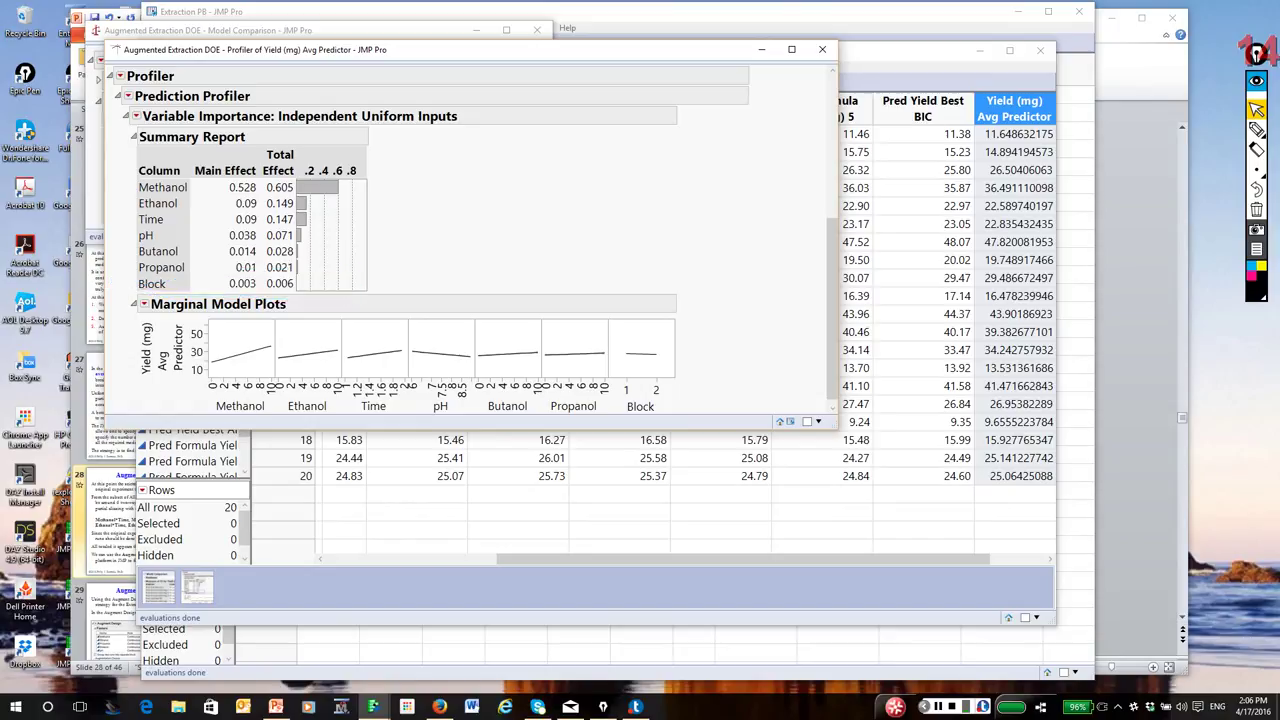
scroll(475, 250, "up", 5)
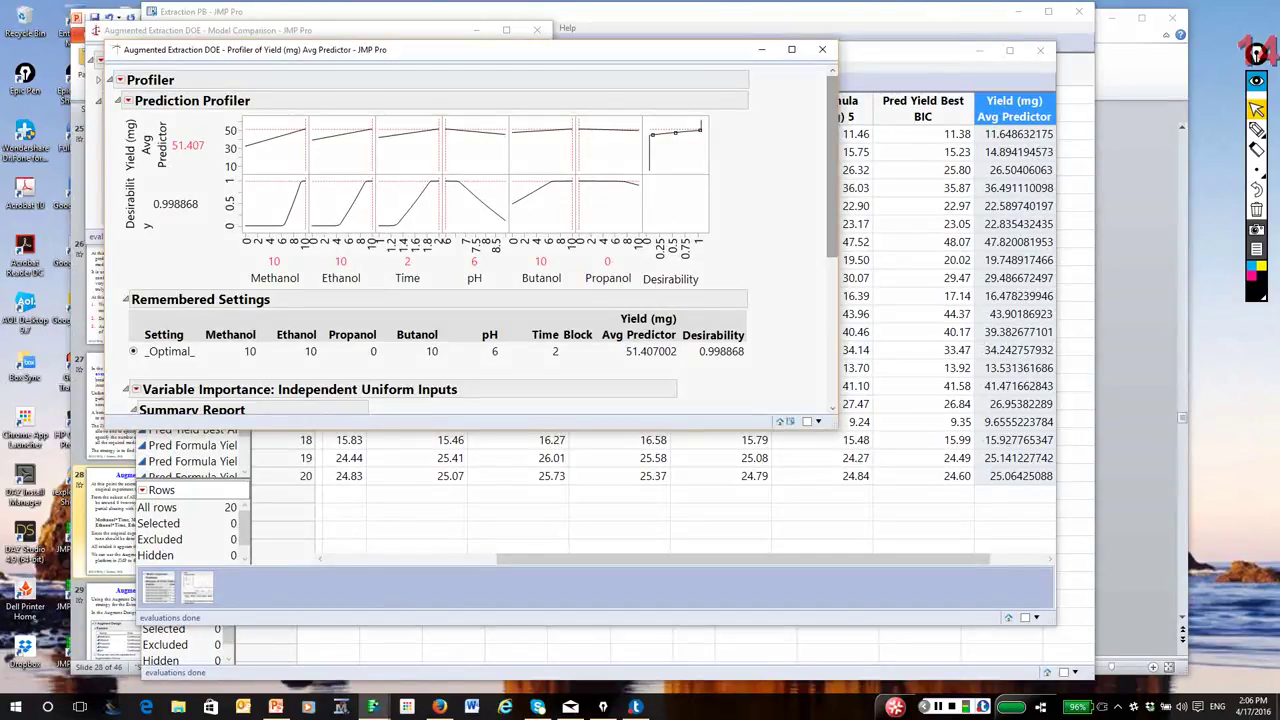
left_click_drag(831, 166, 831, 298)
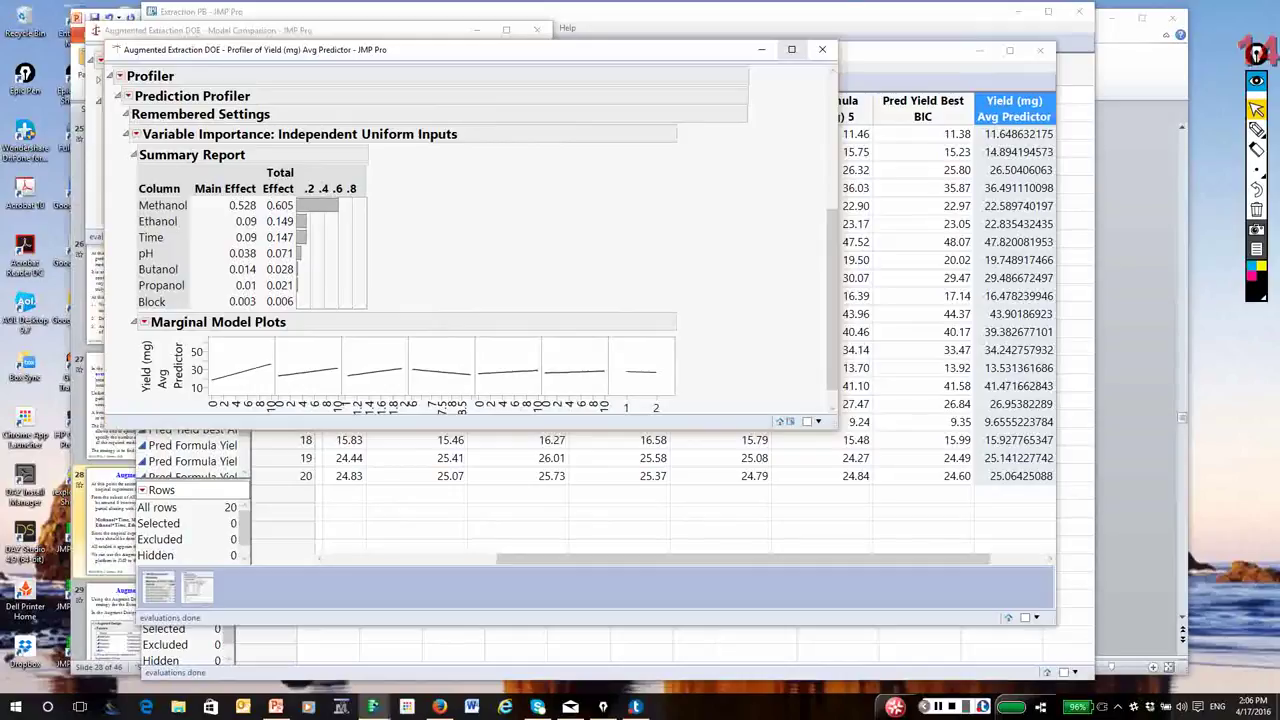
left_click(822, 49)
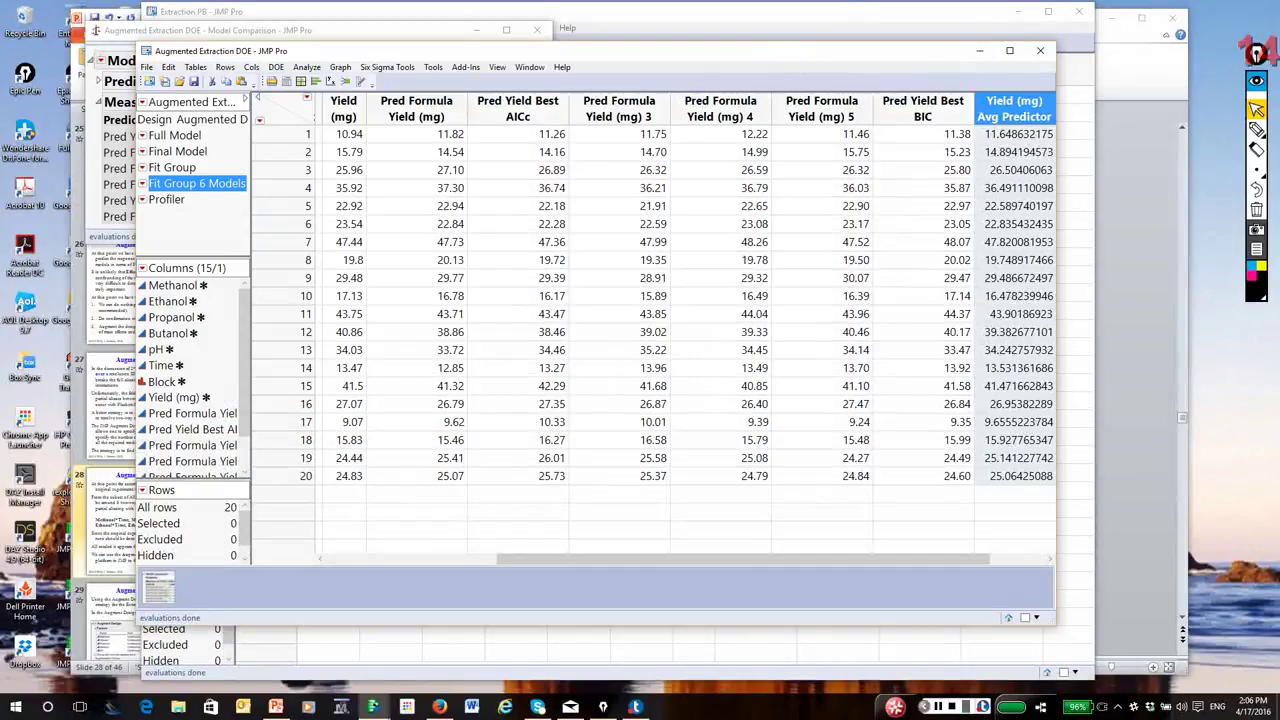
Run the saved Full Model script from the Augmented Extraction DOE table and examine the Block term in the parameter estimates
right_click(176, 136)
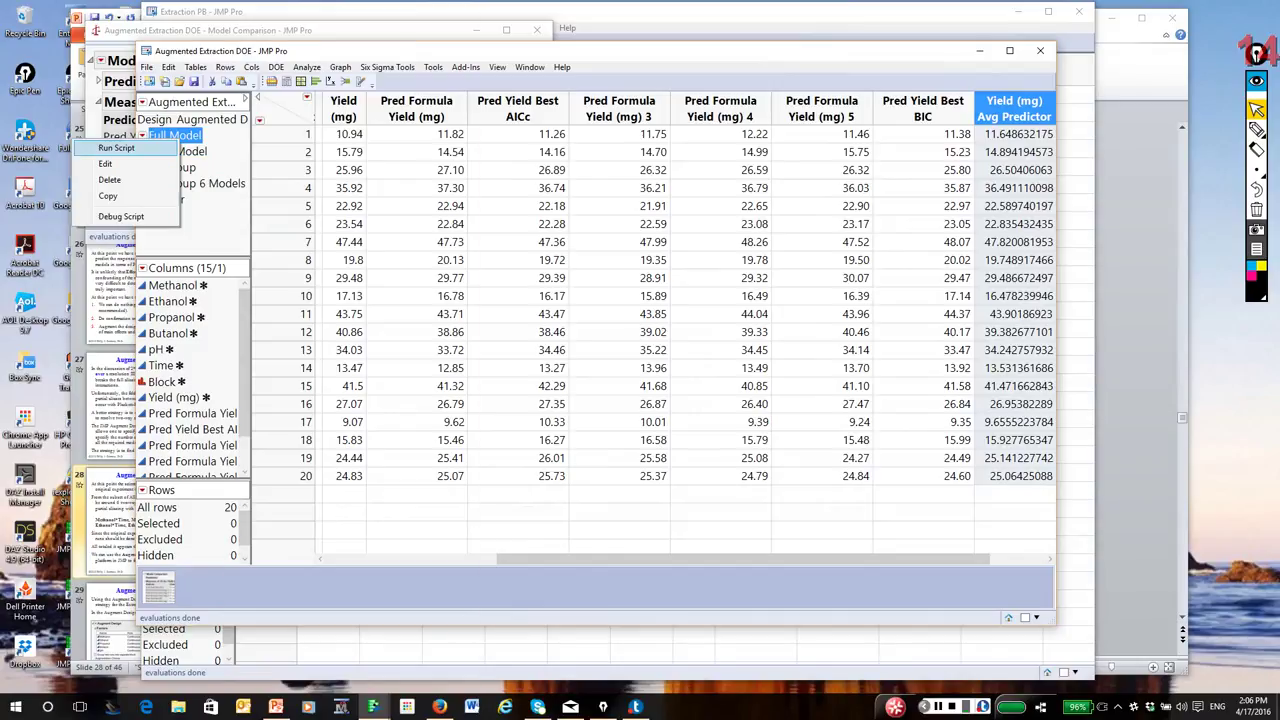
left_click(116, 148)
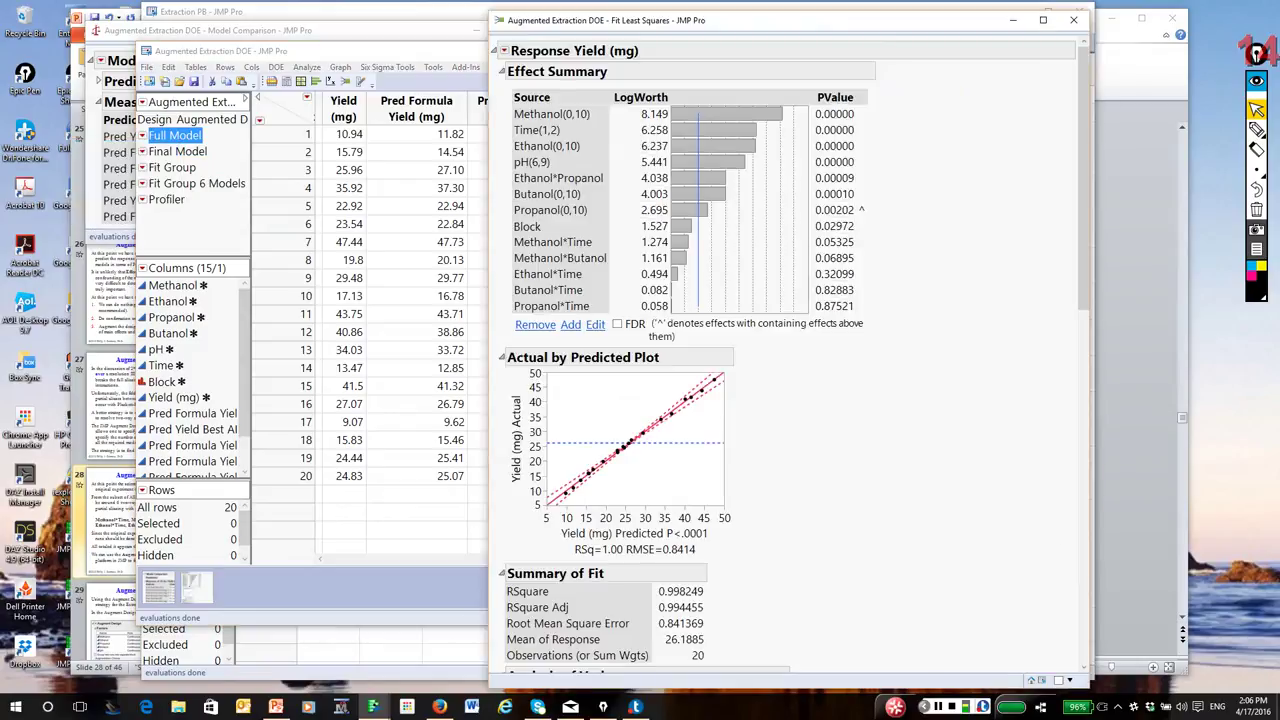
scroll(783, 355, "down", 5)
scroll(783, 355, "down", 3)
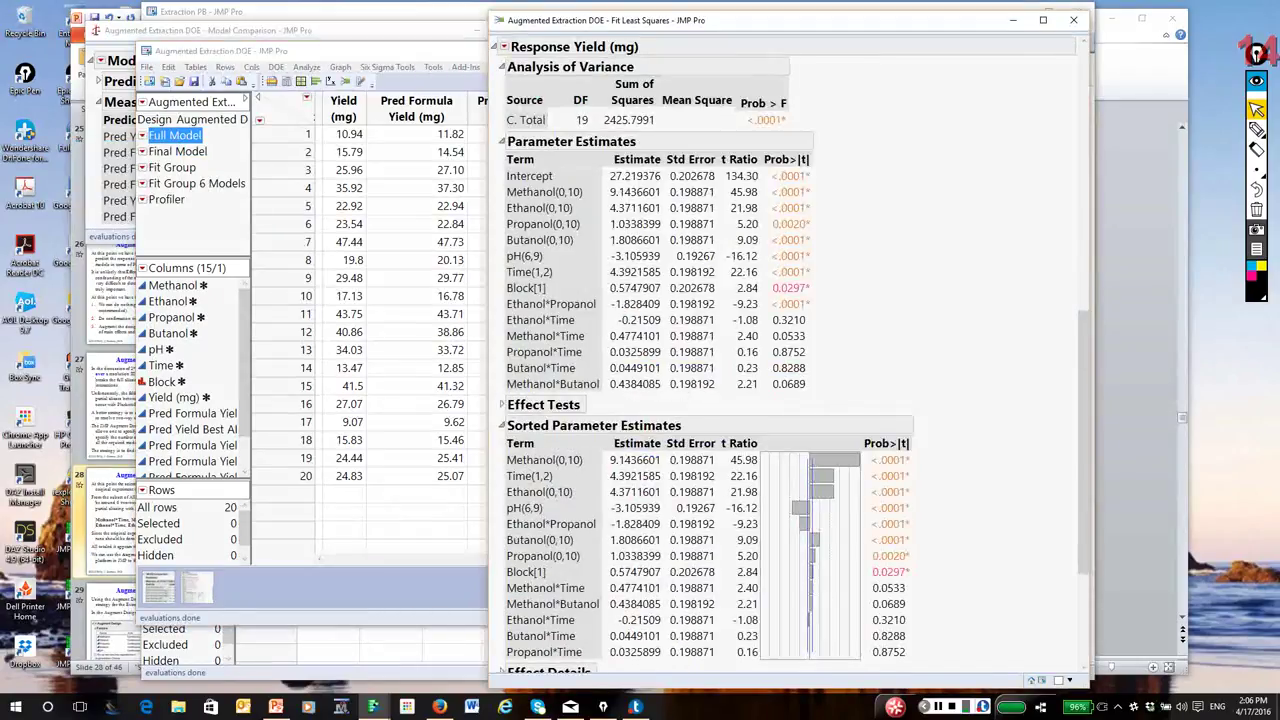
mouse_move(502, 281)
left_mouse_down()
mouse_move(501, 303)
mouse_move(536, 306)
mouse_move(883, 286)
mouse_move(505, 270)
left_mouse_up()
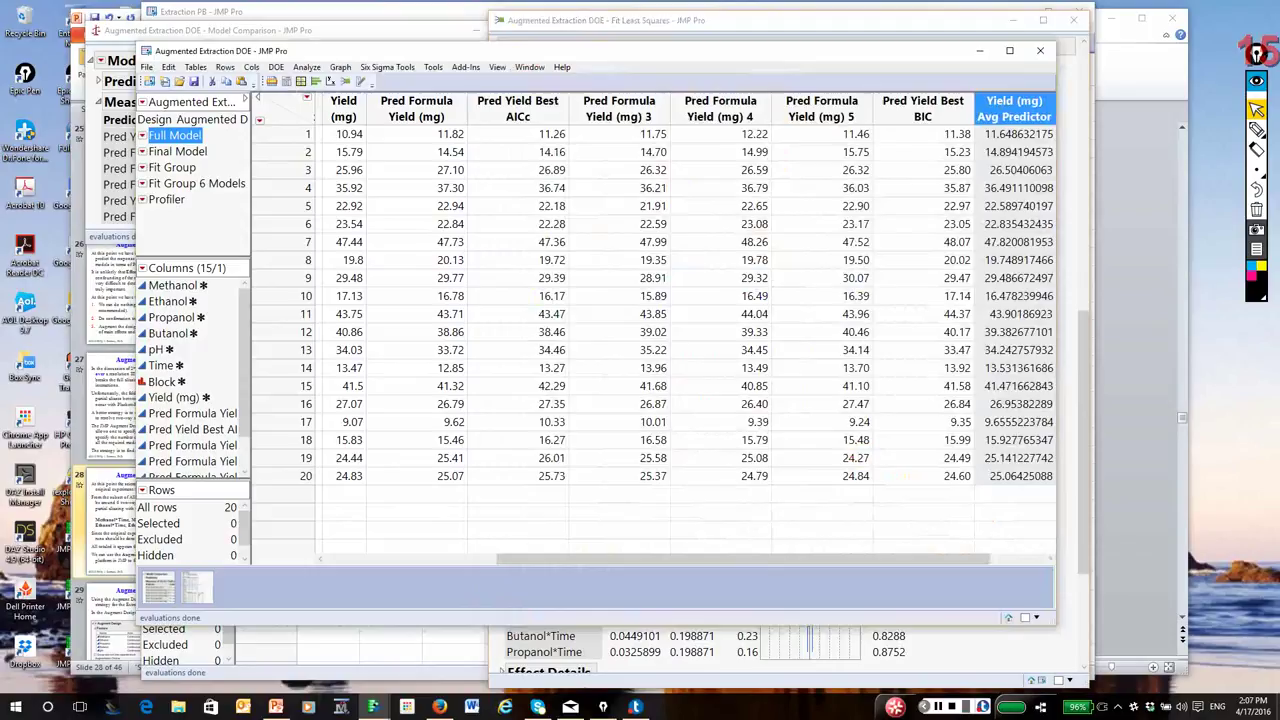
Switch to the PowerPoint presentation, start the slide show at slide 28, and advance through the augmentation slides to Optimizing the Yield
key("alt+Tab")
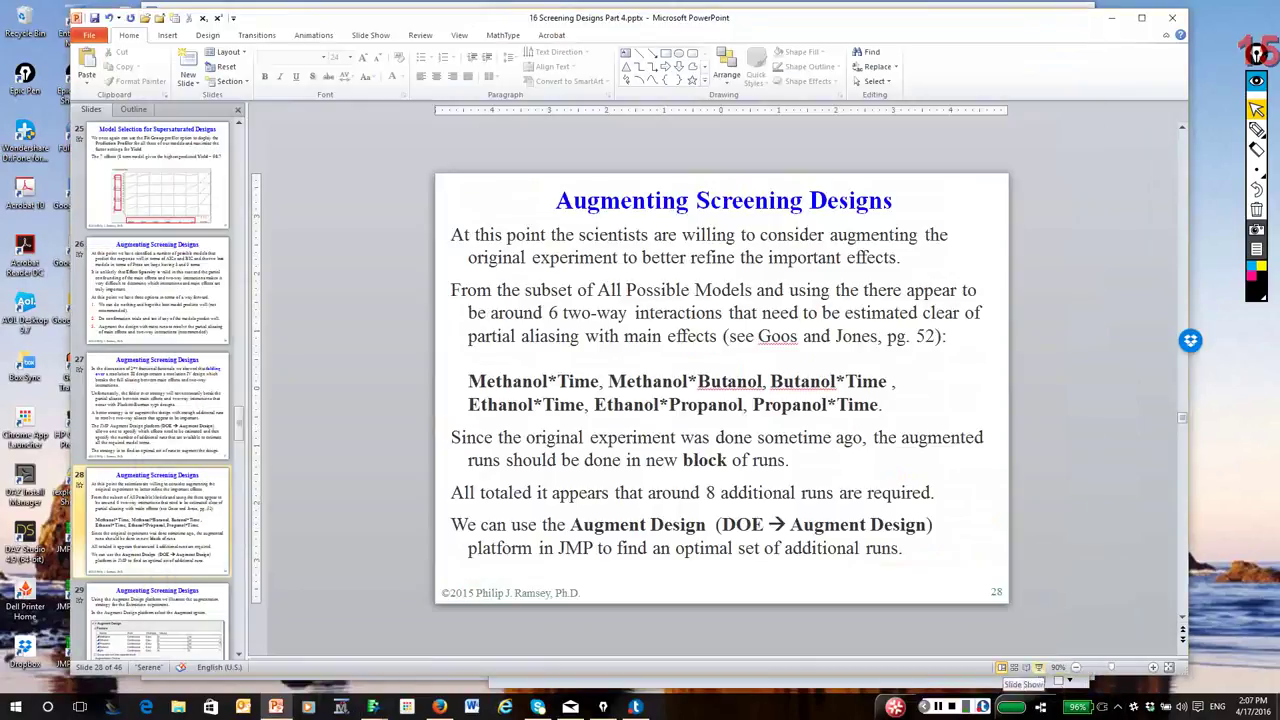
left_click(1038, 668)
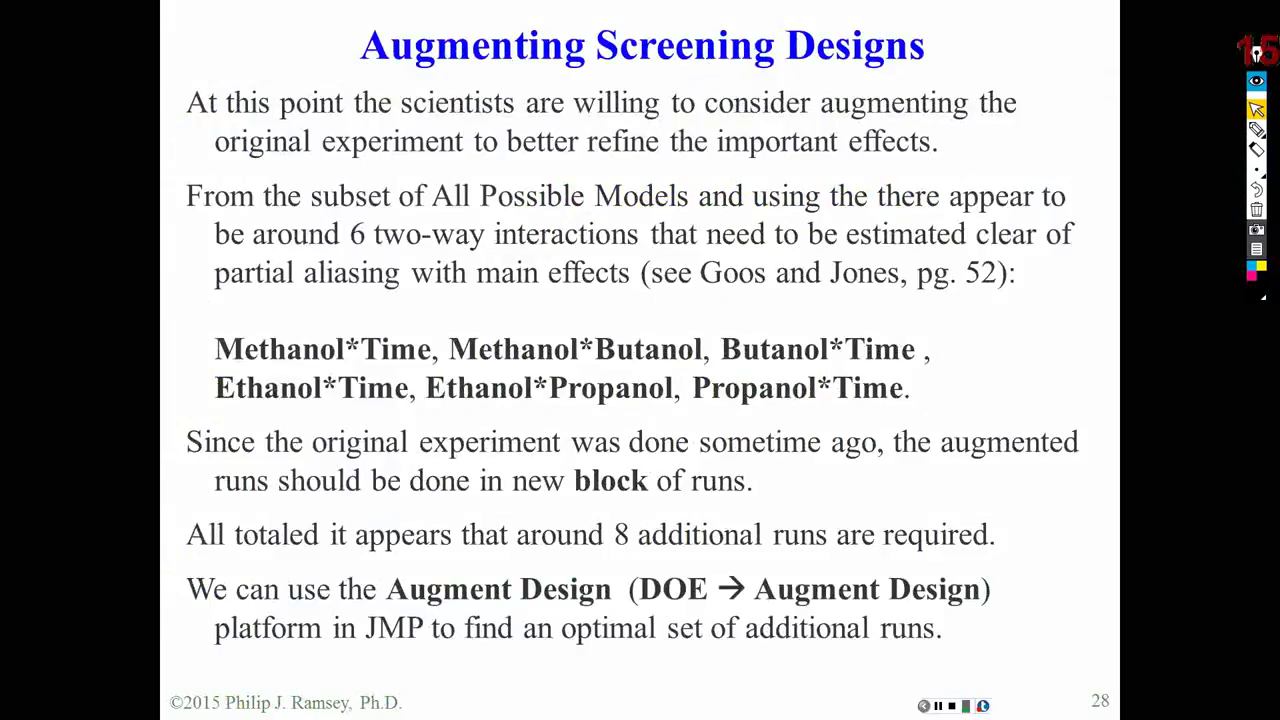
key("Right")
key("Right")
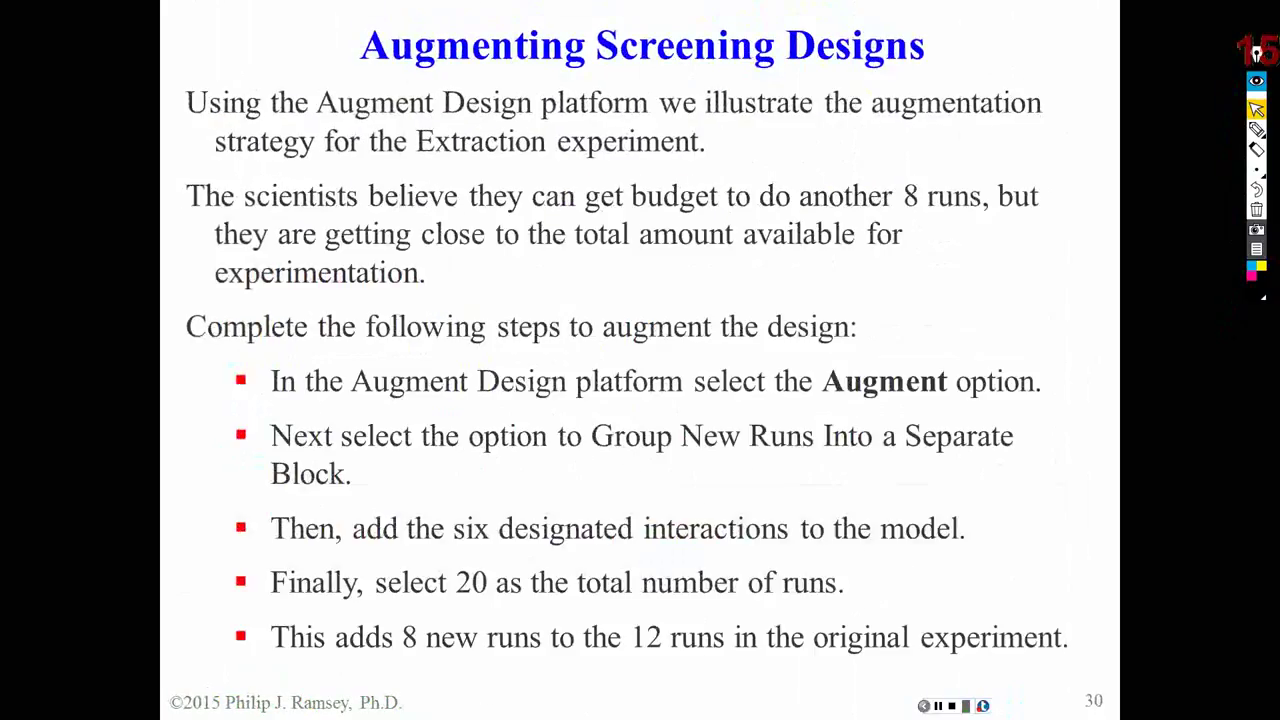
key("Right")
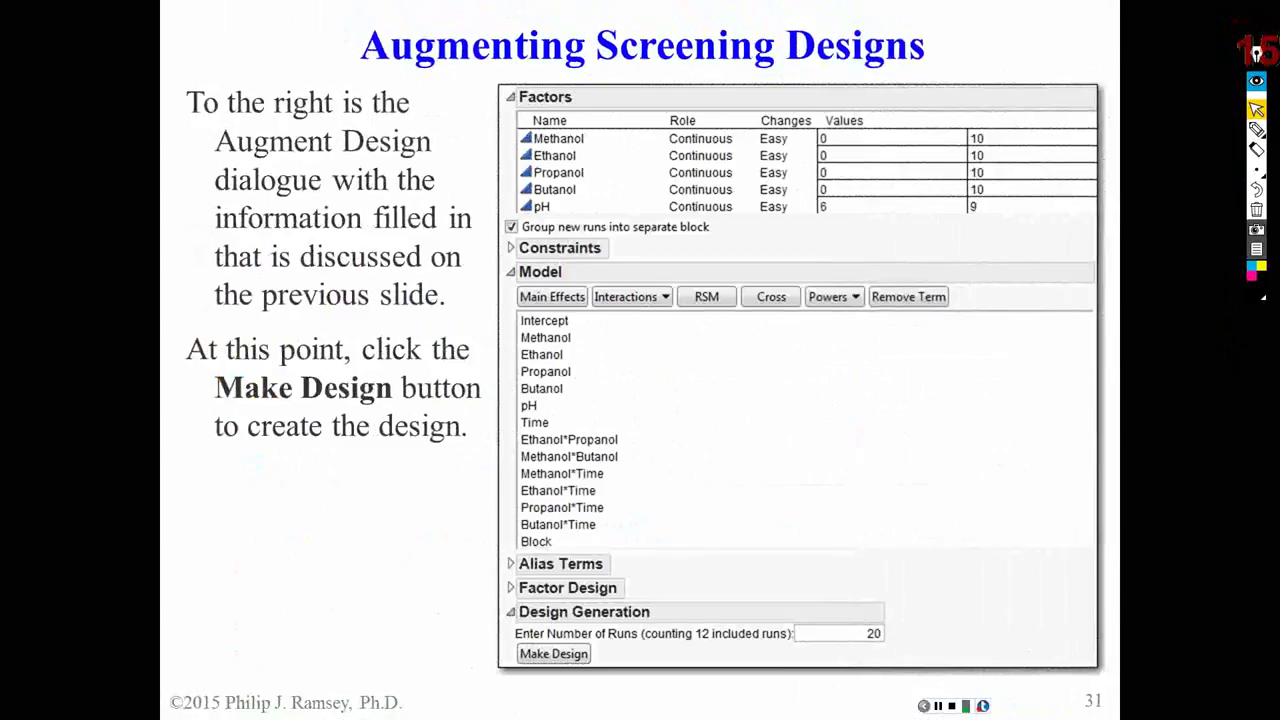
key("Right")
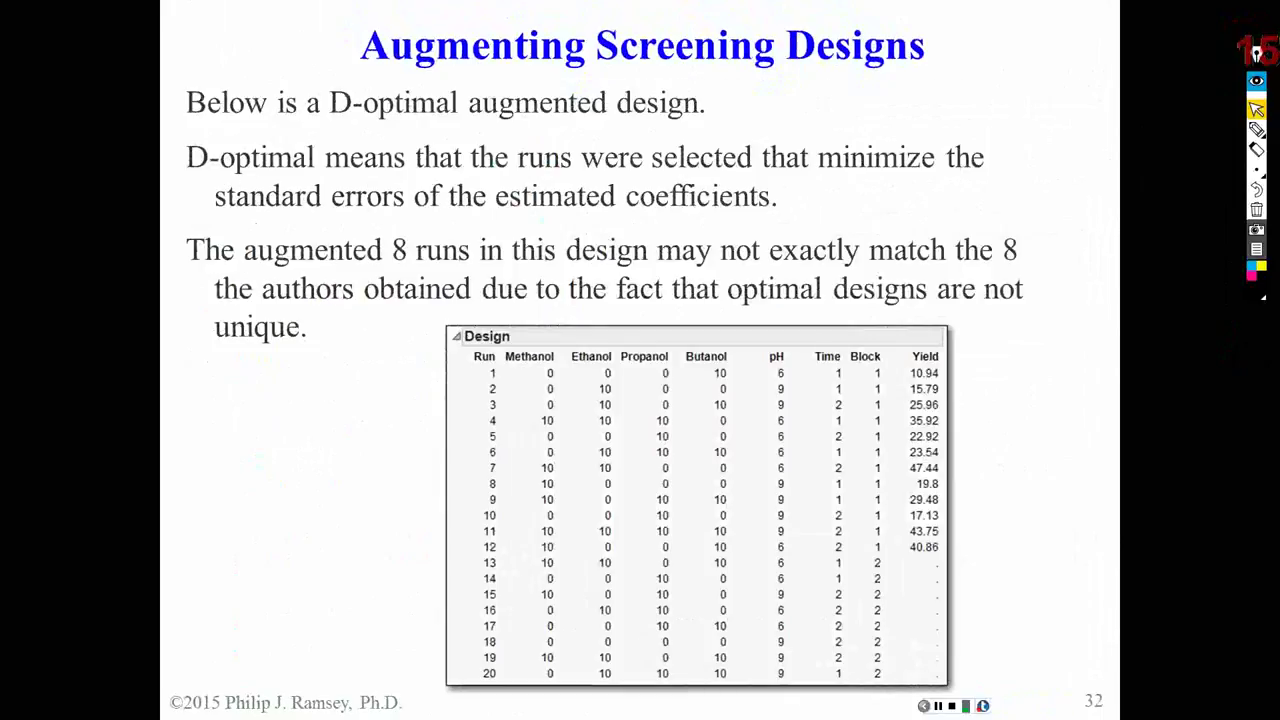
key("Right")
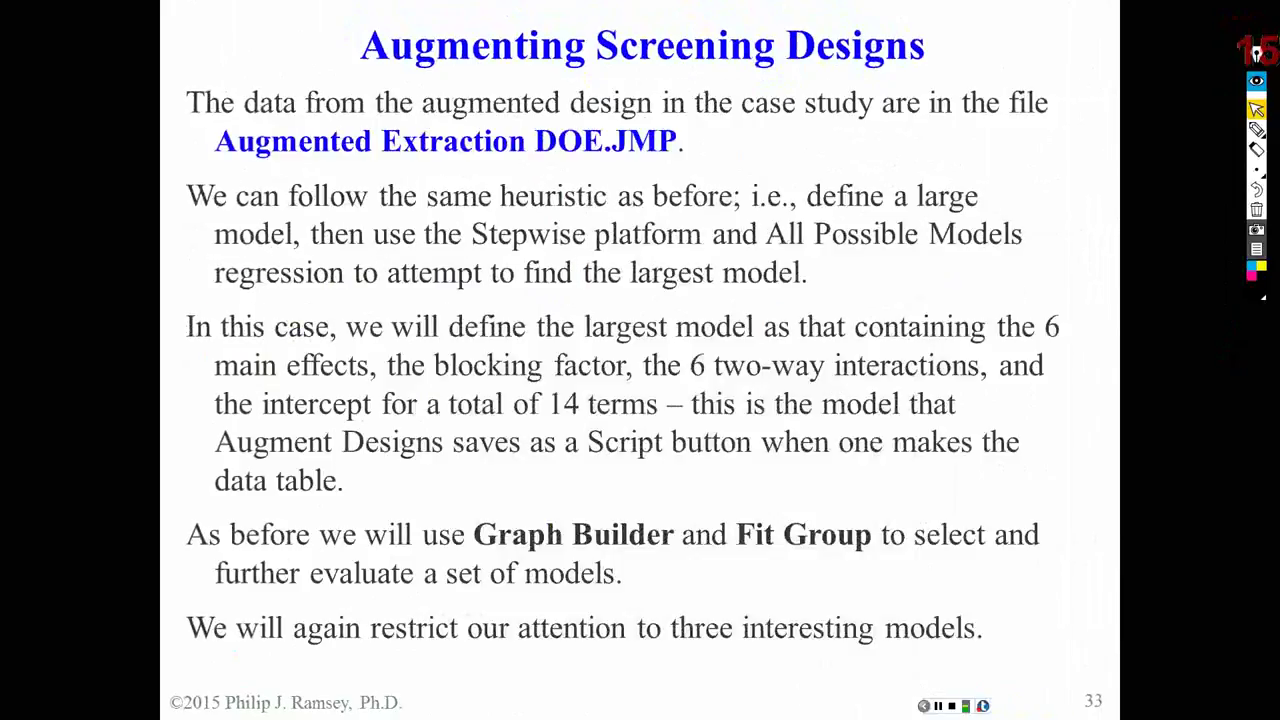
key("Right")
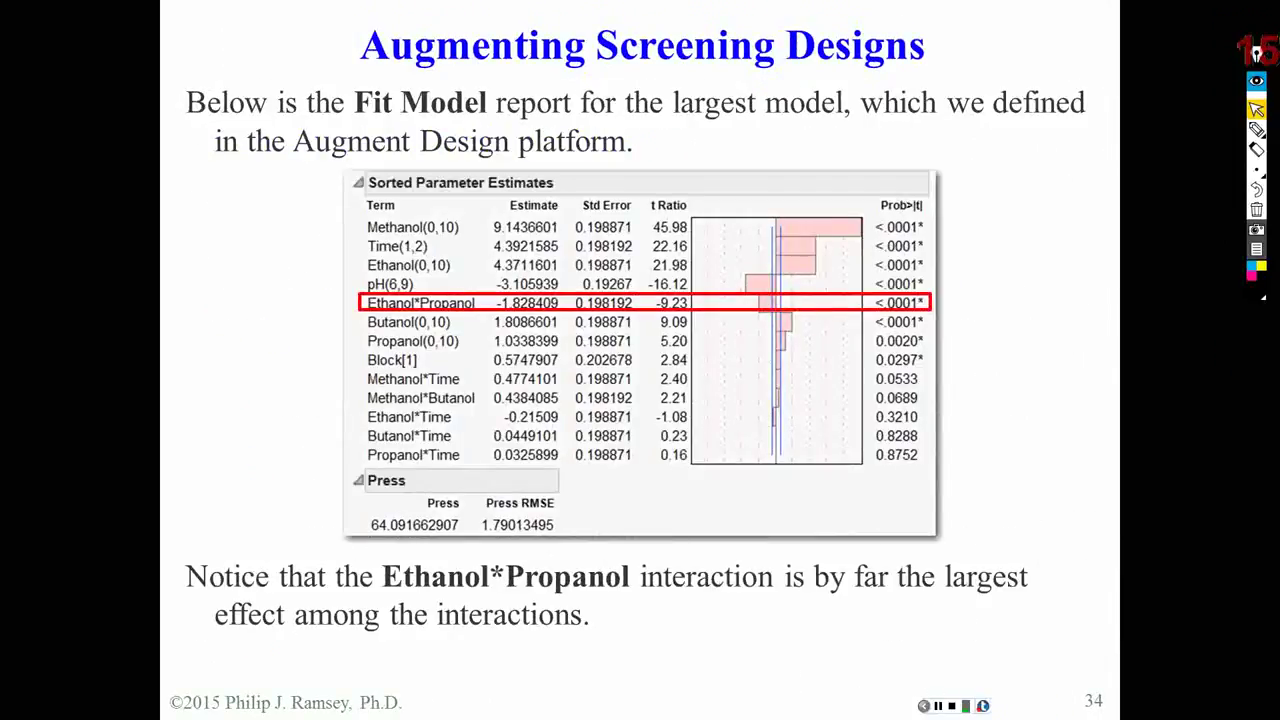
key("Right")
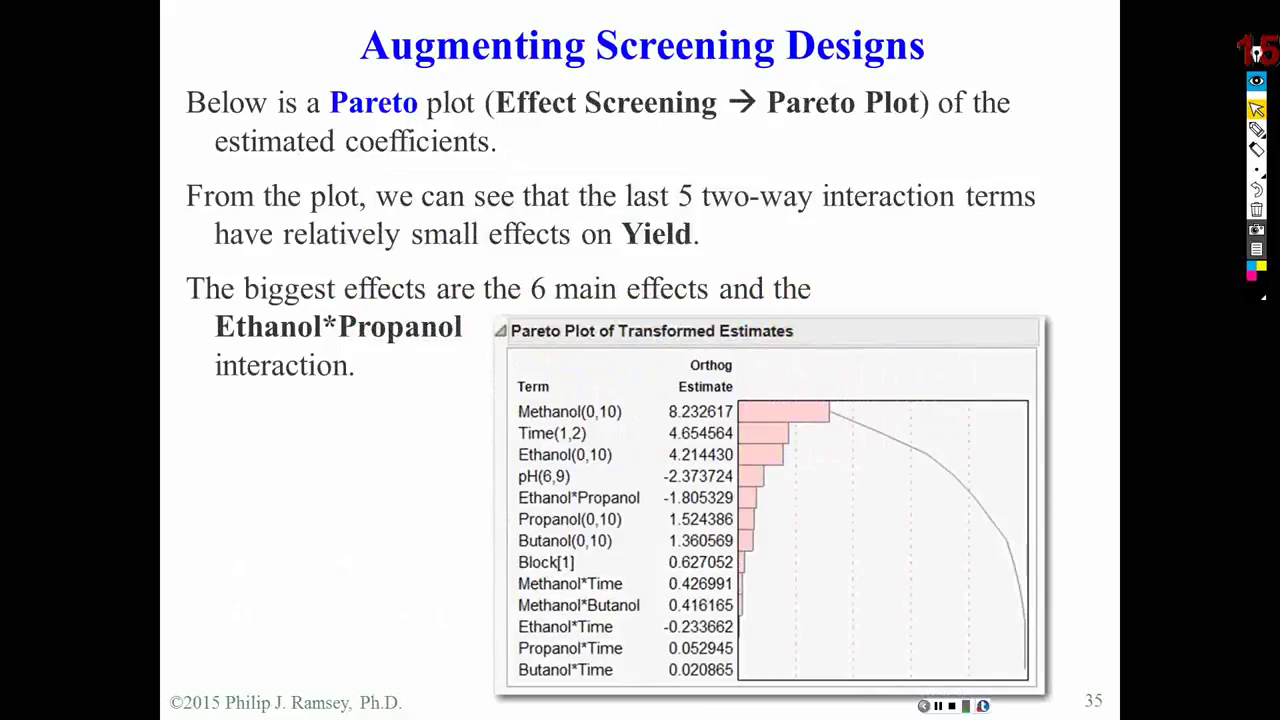
key("Right")
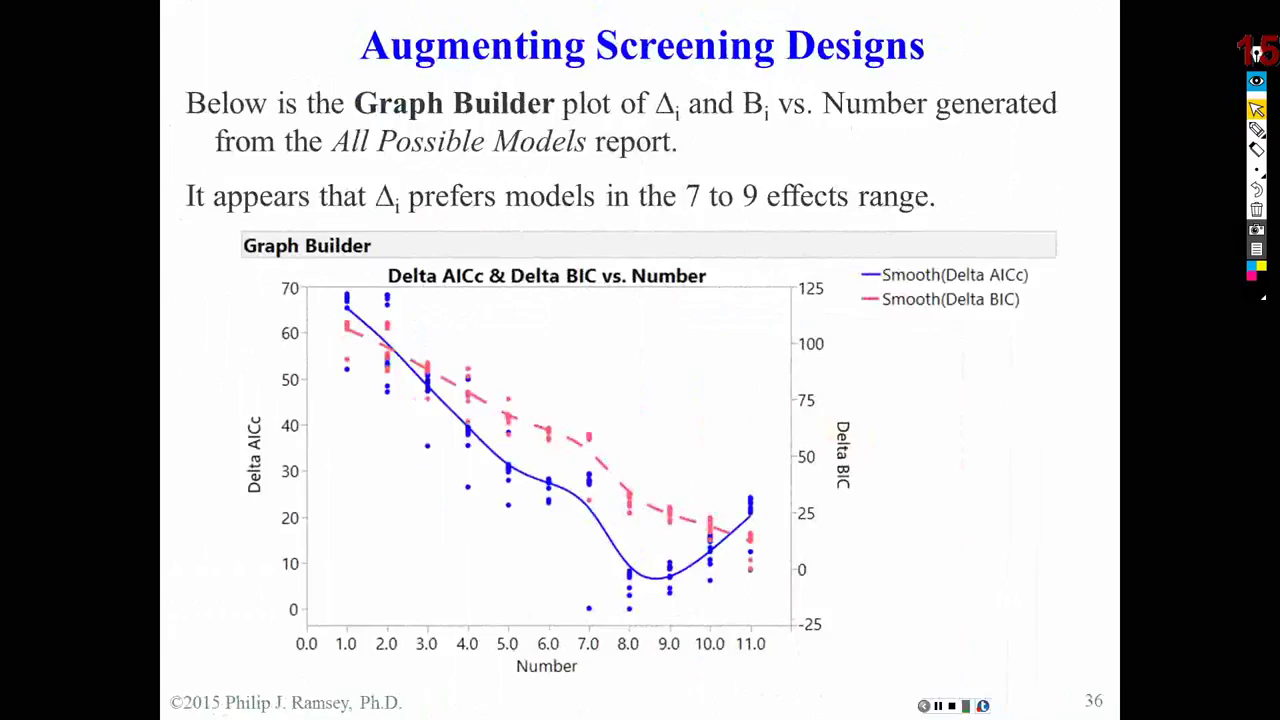
key("Right")
key("Right")
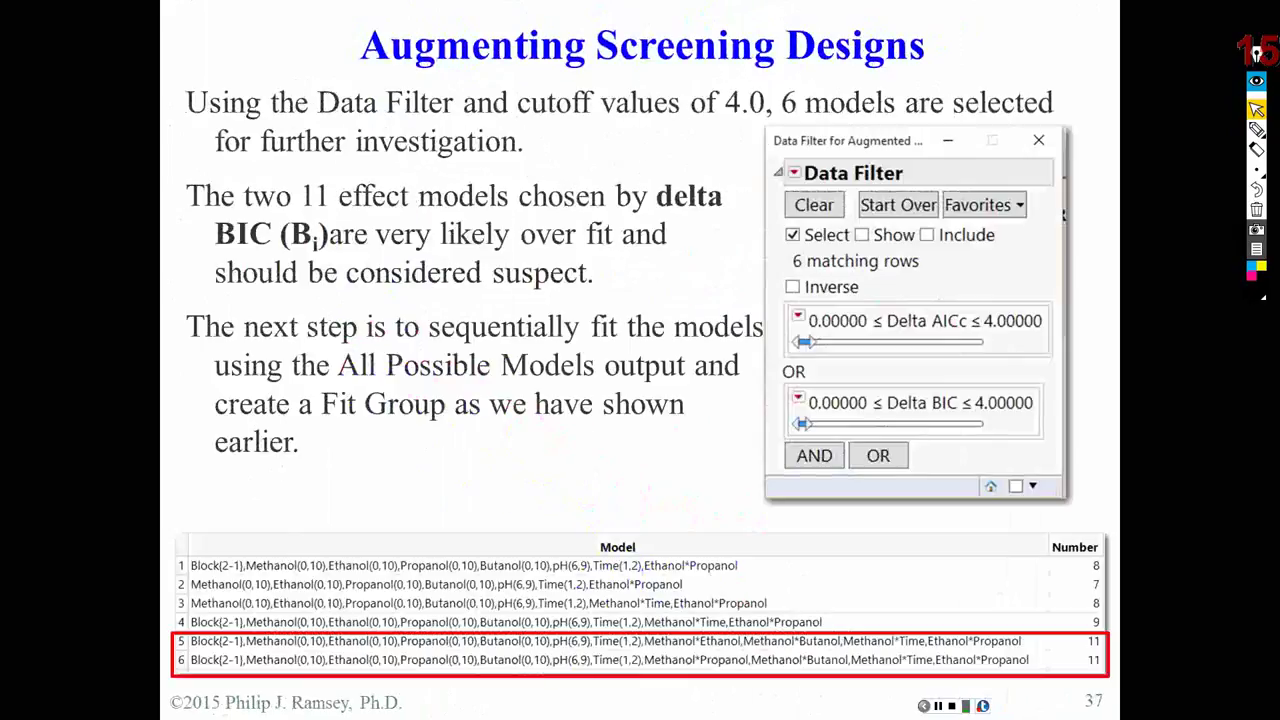
key("Right")
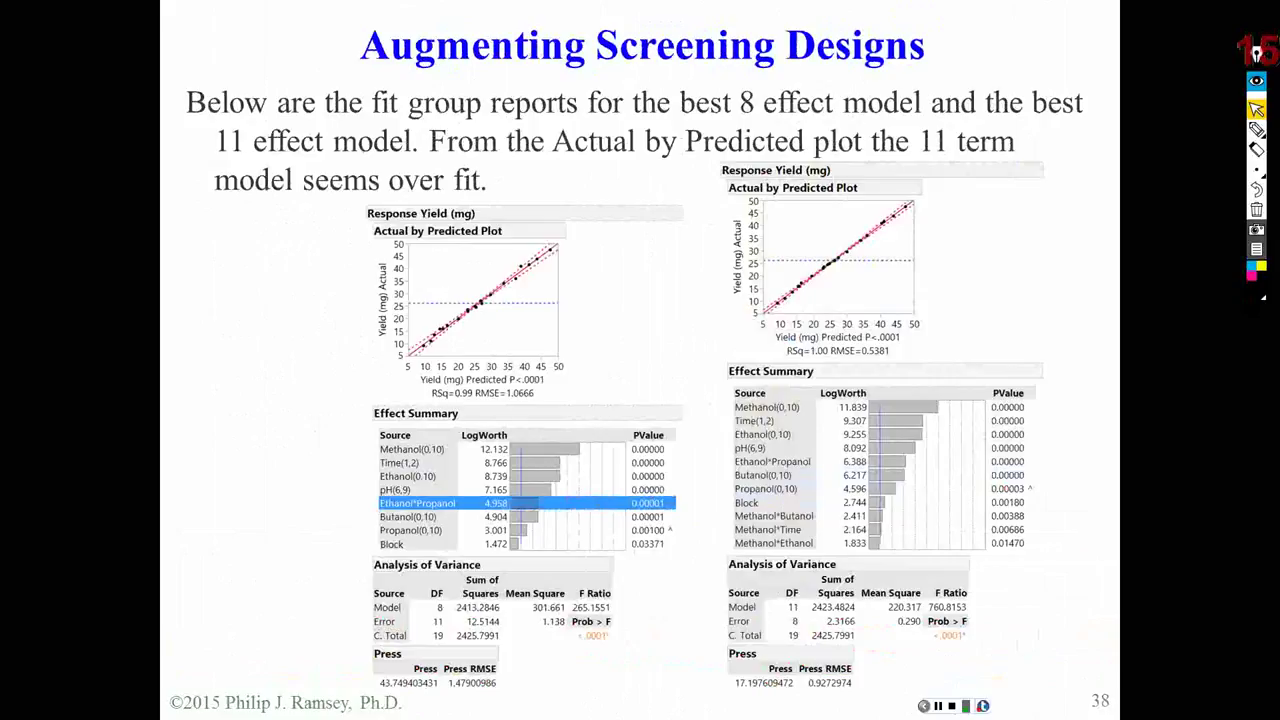
key("Right")
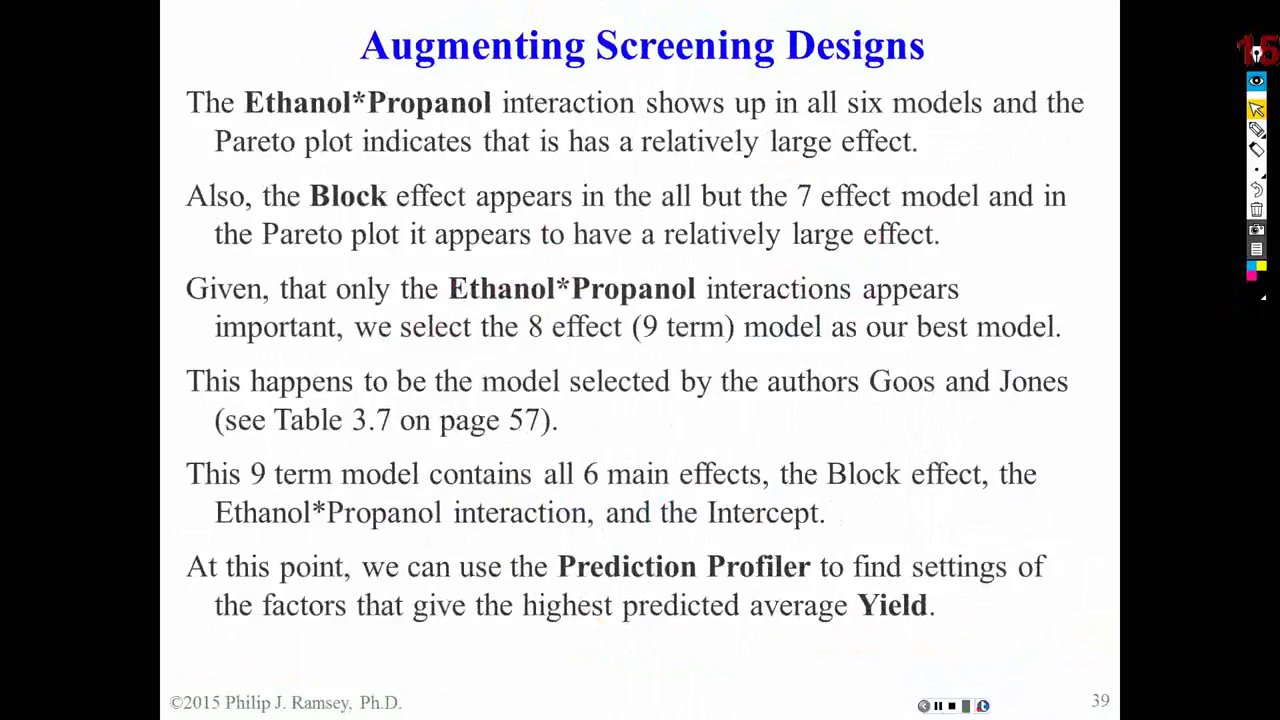
key("Right")
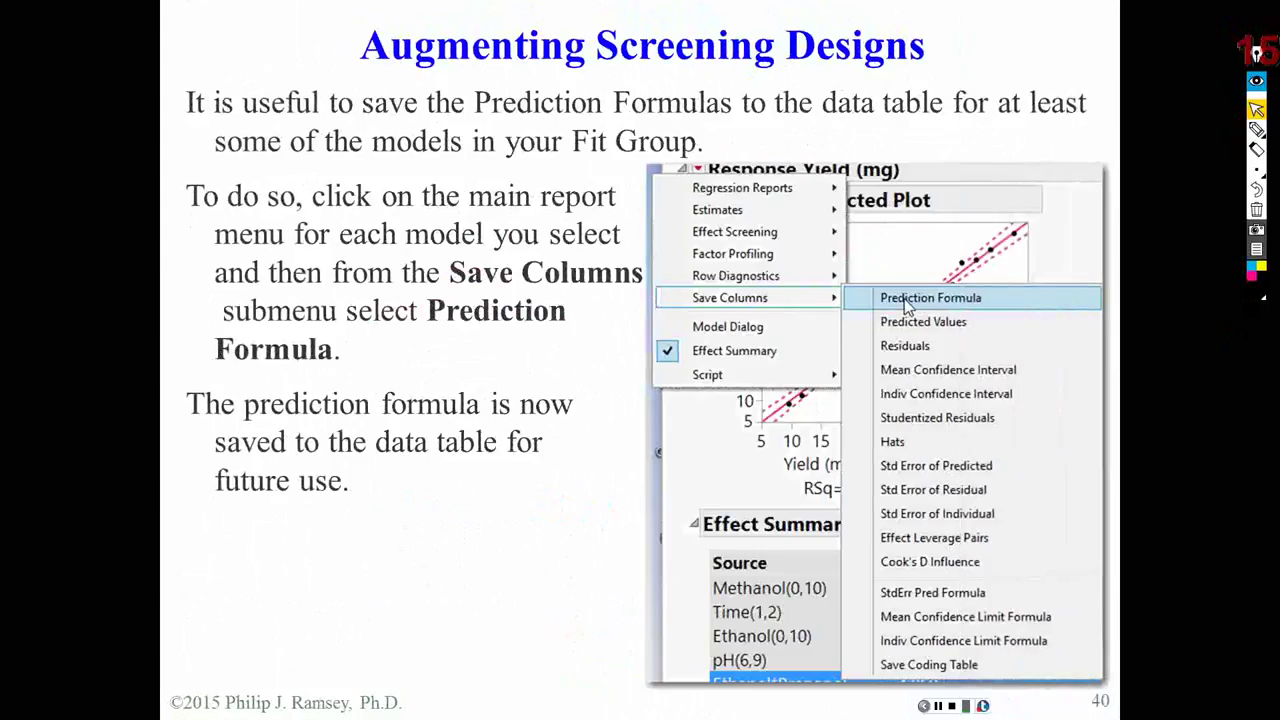
key("Right")
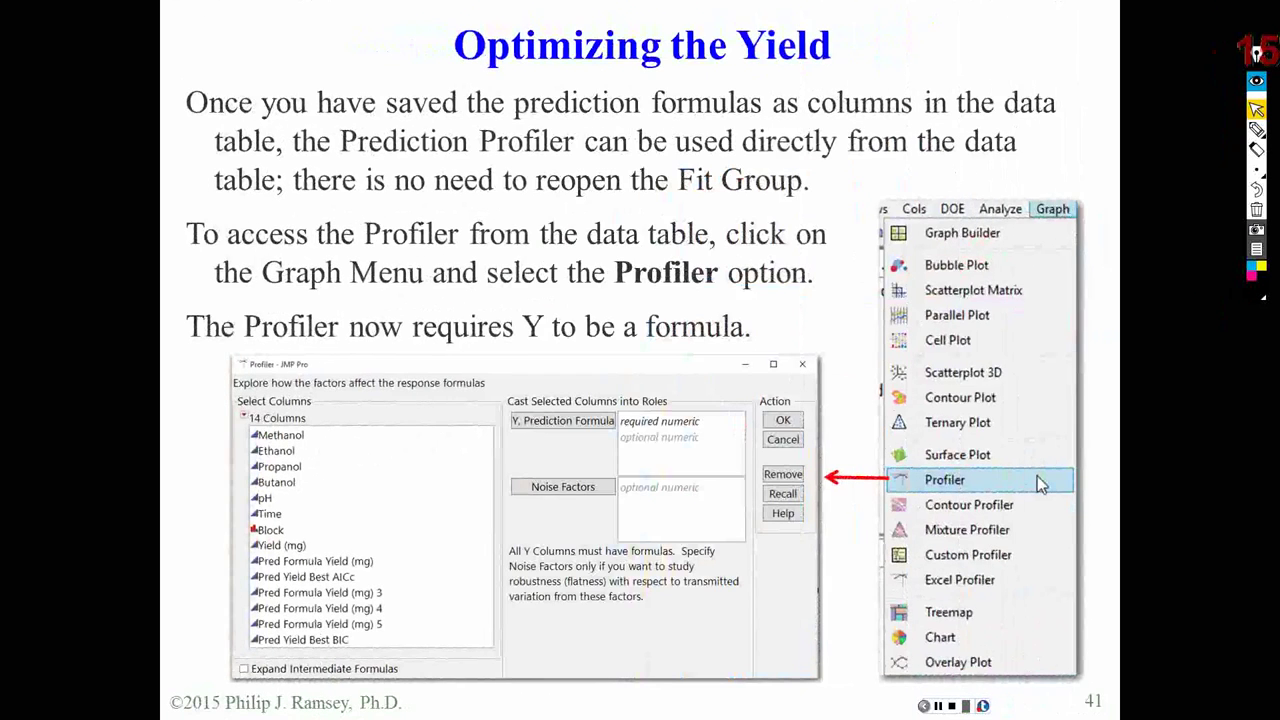